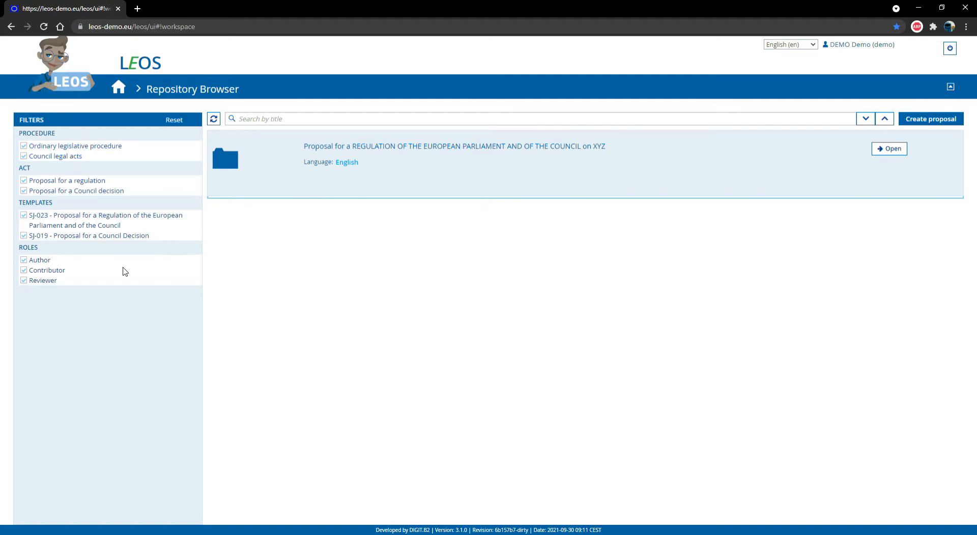
# Start a new proposal from the template SJ-023 - Proposal for a Regulation of the European Parliament and of the Council
pyautogui.click(278, 122)
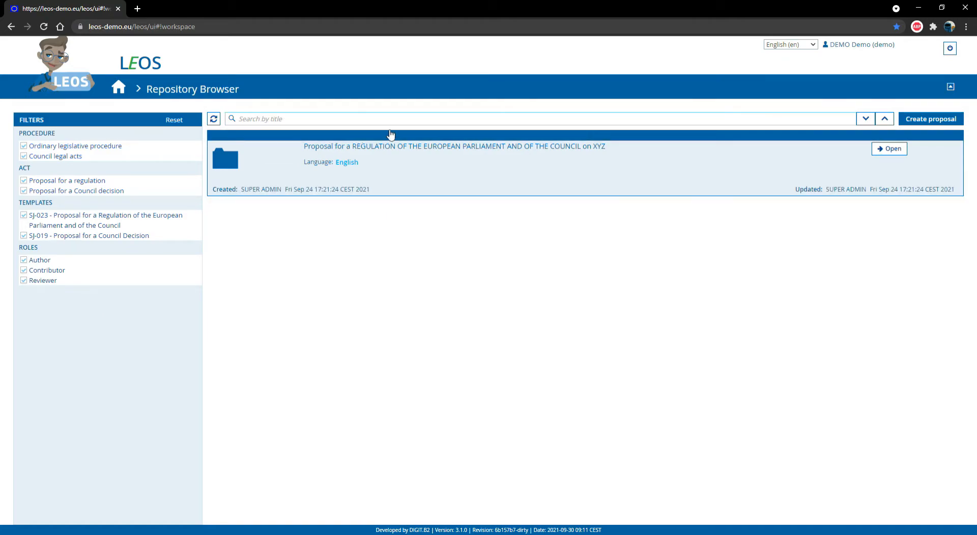
pyautogui.click(940, 121)
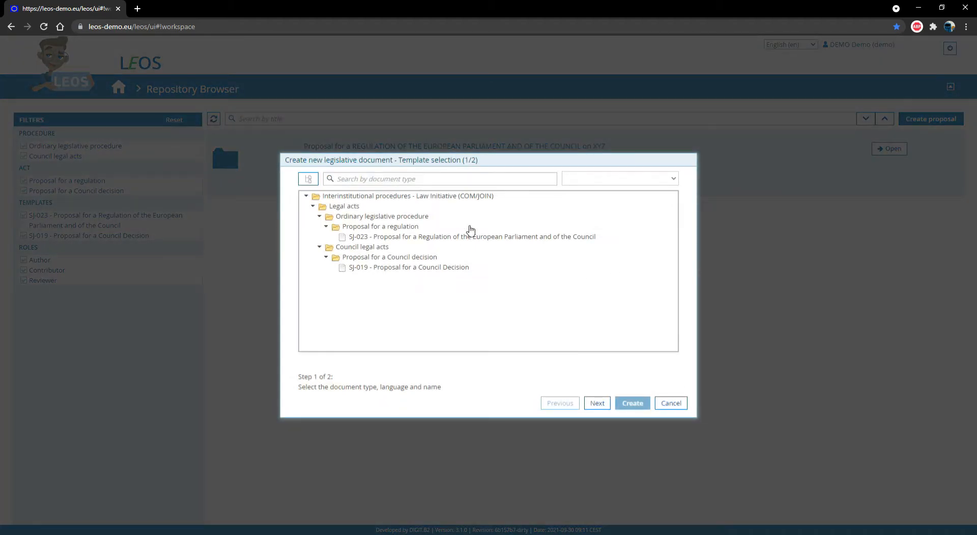
pyautogui.click(372, 237)
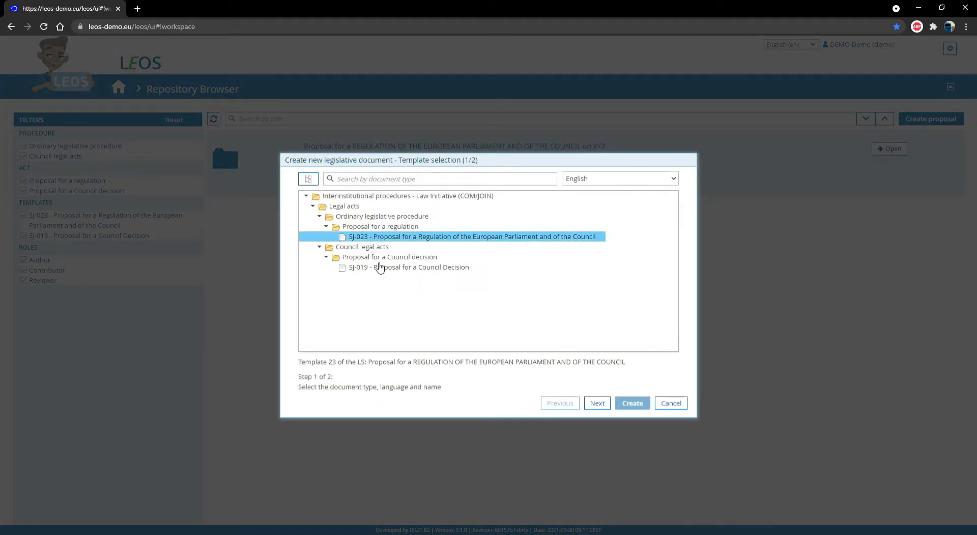
pyautogui.click(379, 271)
pyautogui.click(388, 238)
pyautogui.click(594, 407)
# Title the document "Prsentation of LEOS 3.1.0", create the proposal and open it
pyautogui.moveTo(425, 212); pyautogui.dragTo(359, 209)
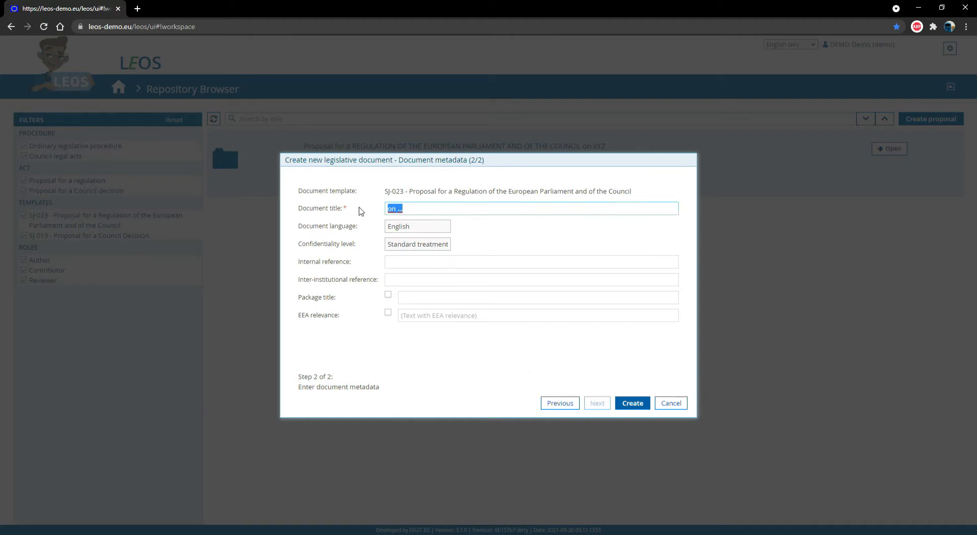
pyautogui.write('Prsentation of LEOS 3.1.0')
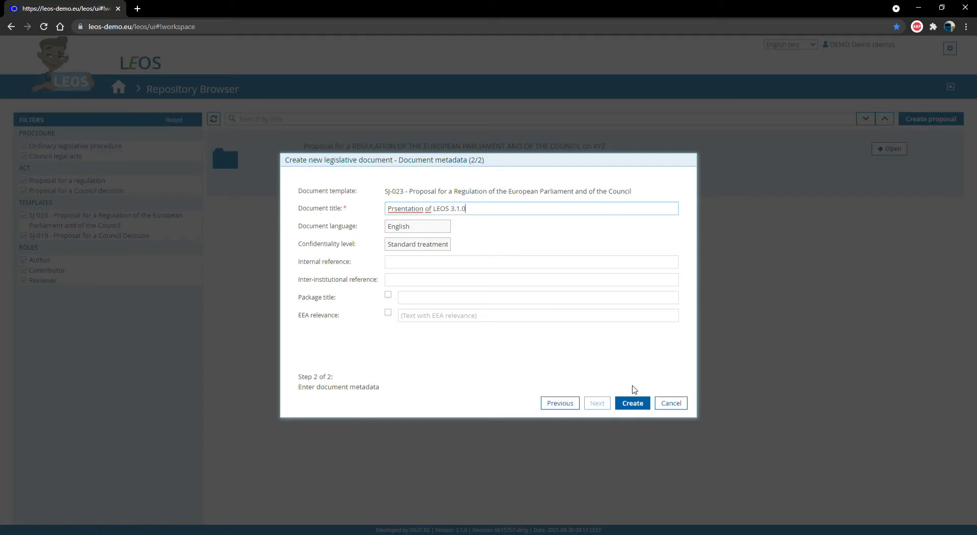
pyautogui.click(633, 405)
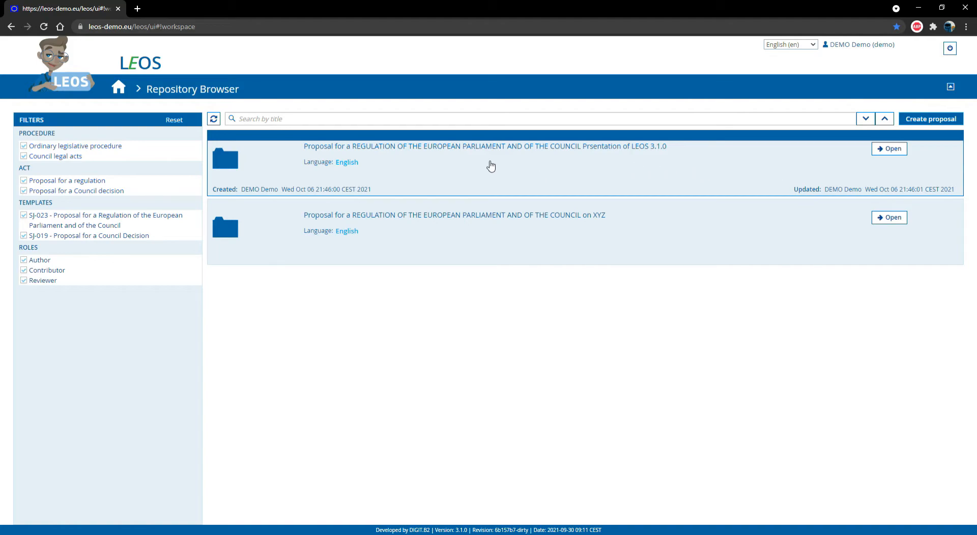
pyautogui.click(891, 151)
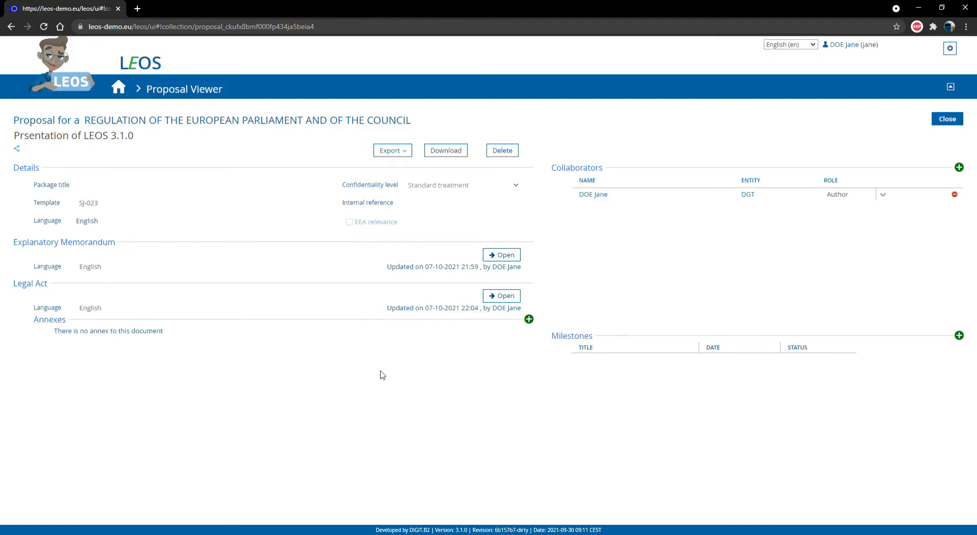
# Add three annexes to the proposal's legal act
pyautogui.click(529, 319)
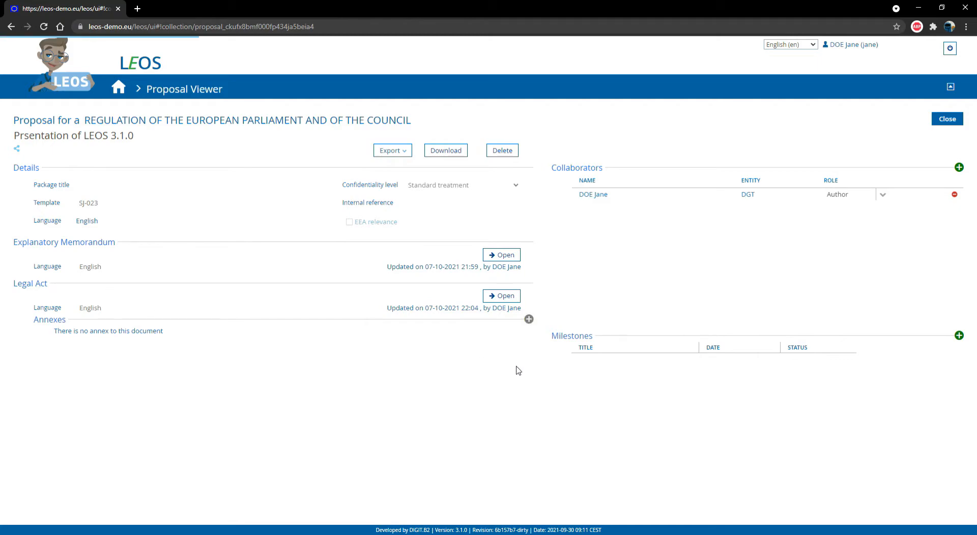
pyautogui.click(529, 319)
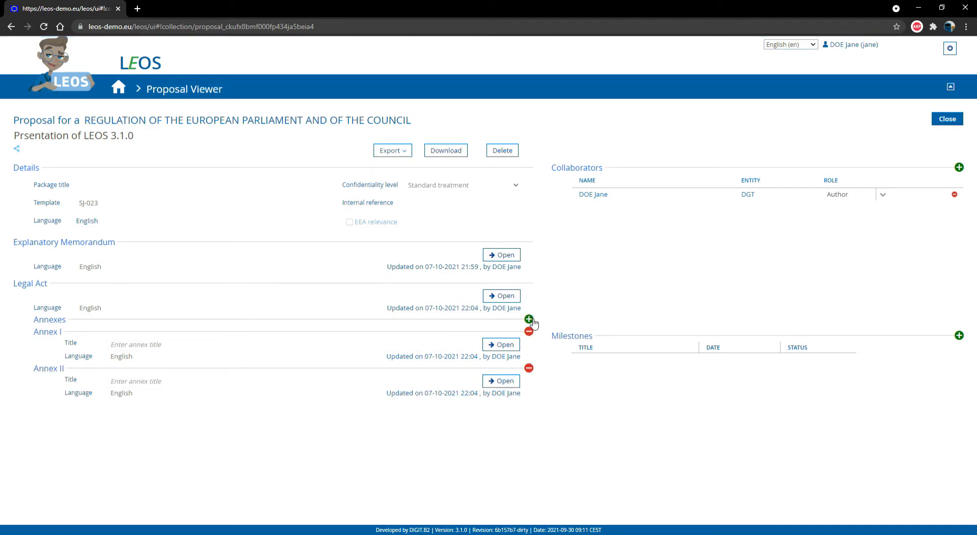
pyautogui.click(529, 319)
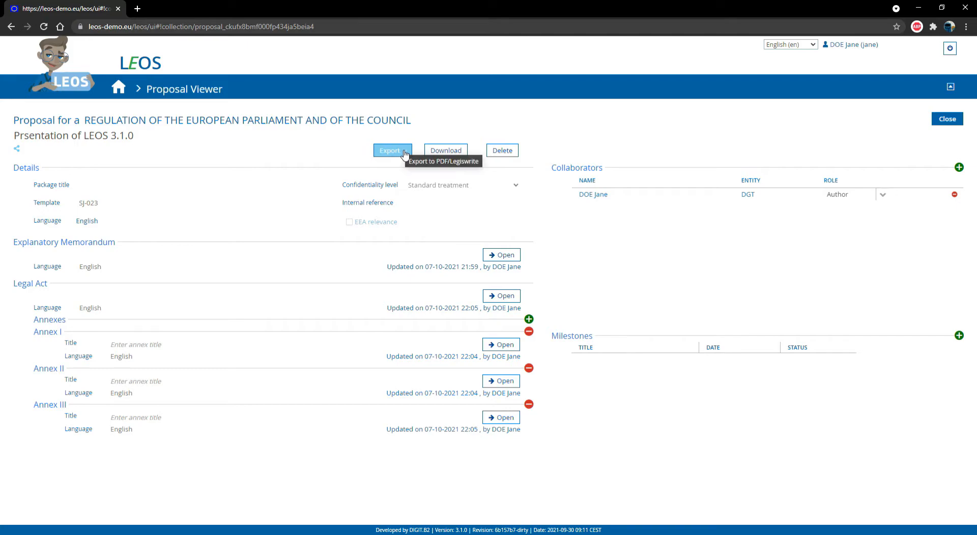
pyautogui.click(421, 140)
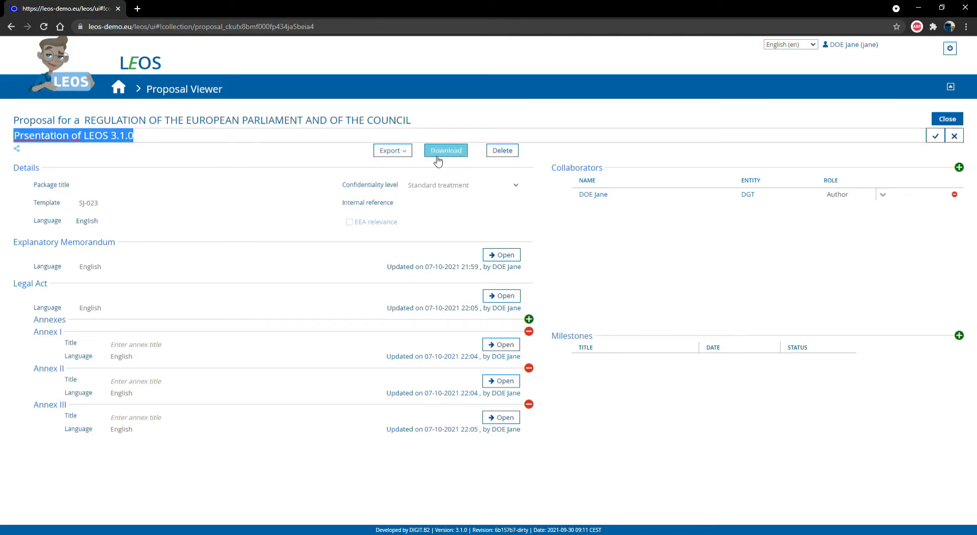
pyautogui.click(487, 163)
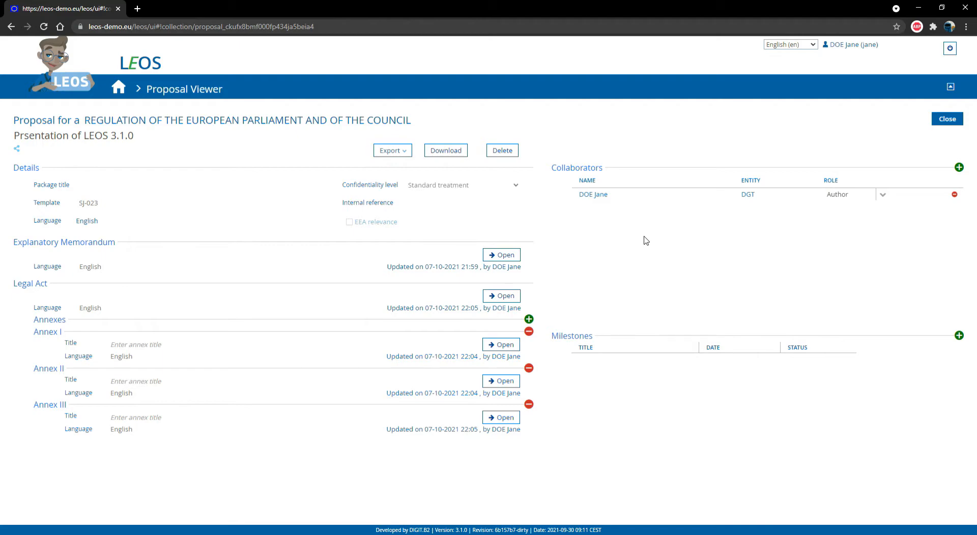
# Add the demo user from the DGT entity as a collaborator with the Reviewer role
pyautogui.click(960, 168)
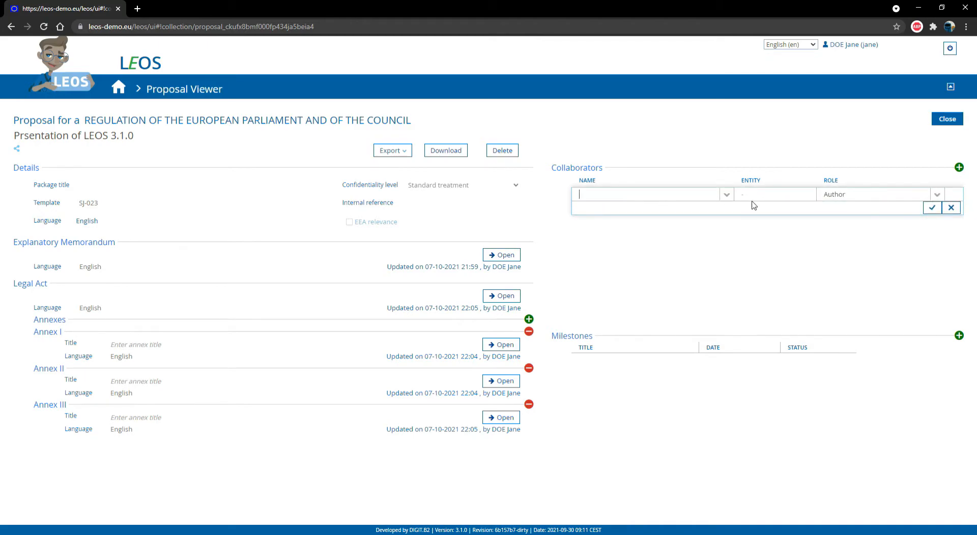
pyautogui.write('demo')
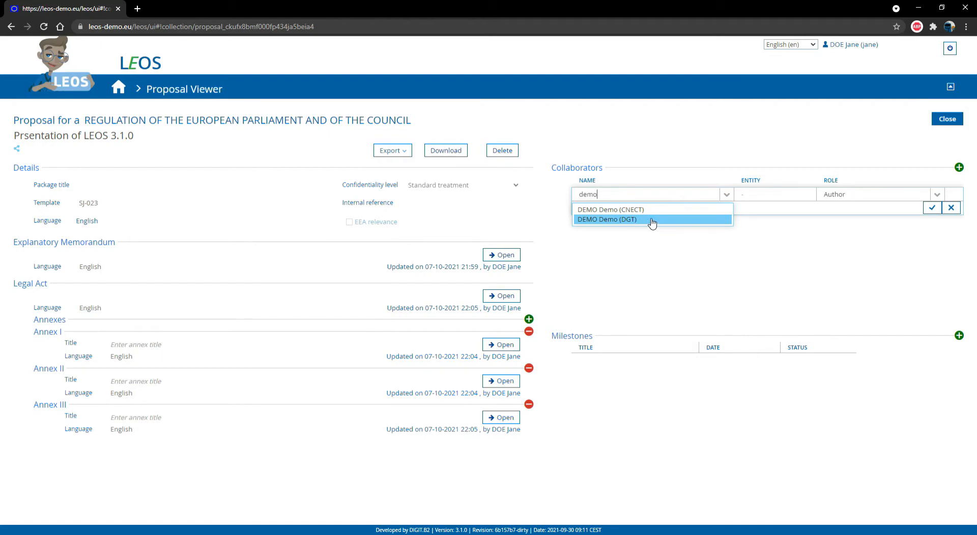
pyautogui.click(653, 223)
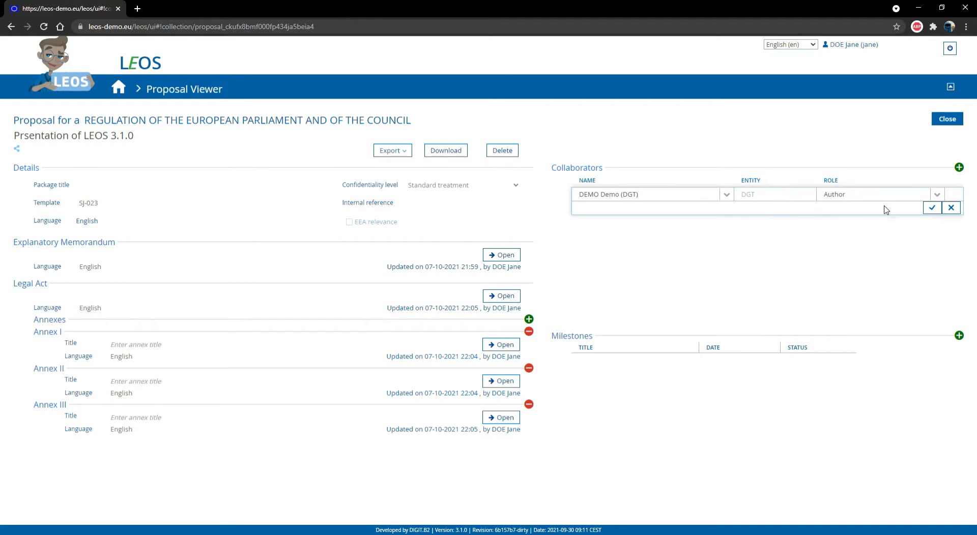
pyautogui.click(938, 195)
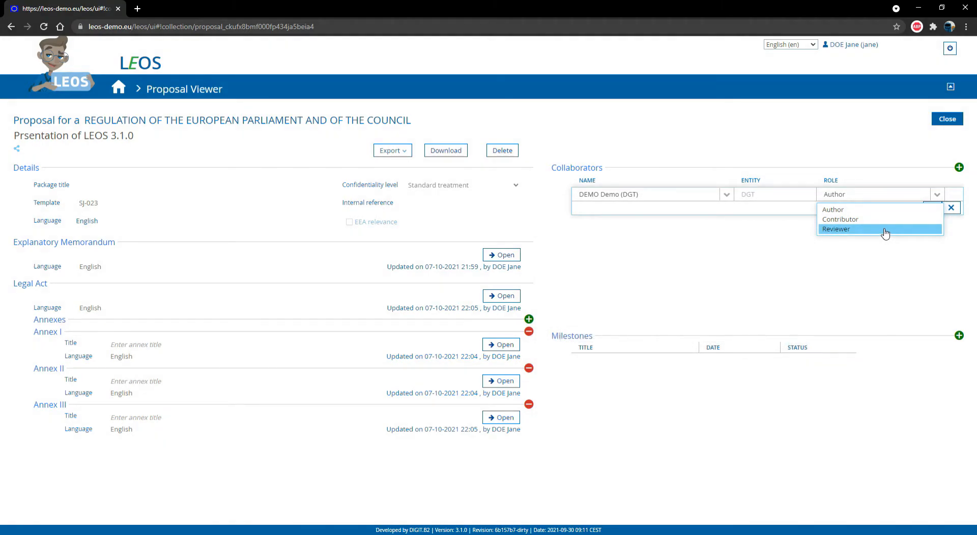
pyautogui.click(886, 234)
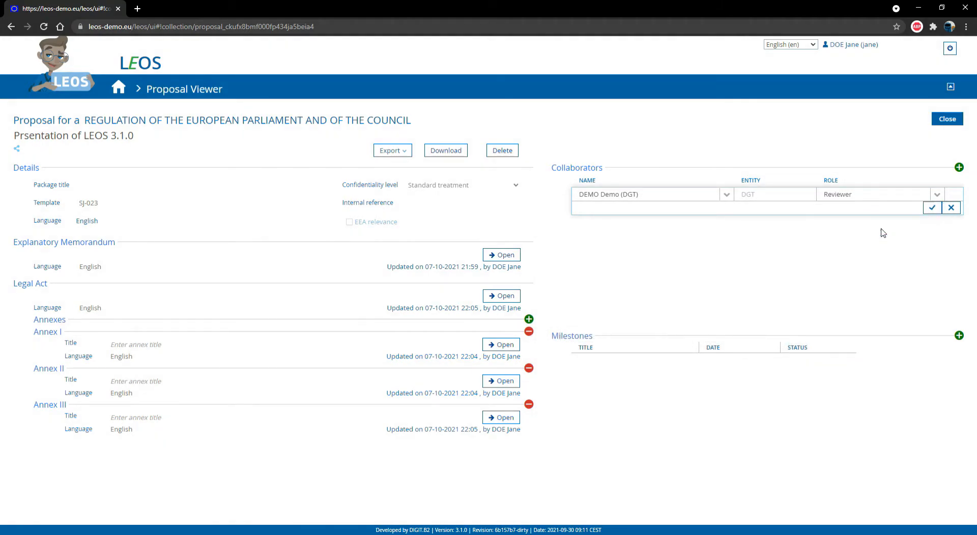
pyautogui.click(933, 208)
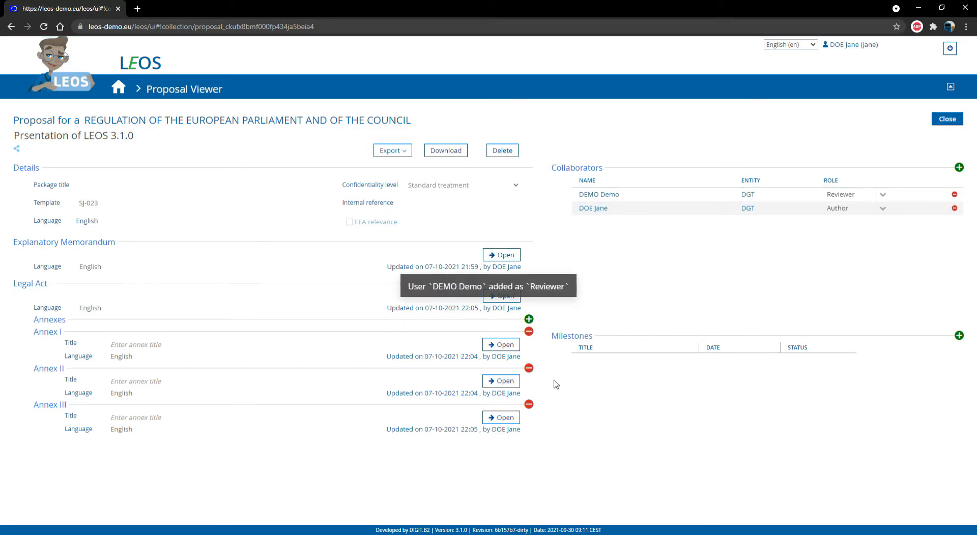
# Open the legal act and review its cover page, preamble and enacting terms
pyautogui.click(514, 300)
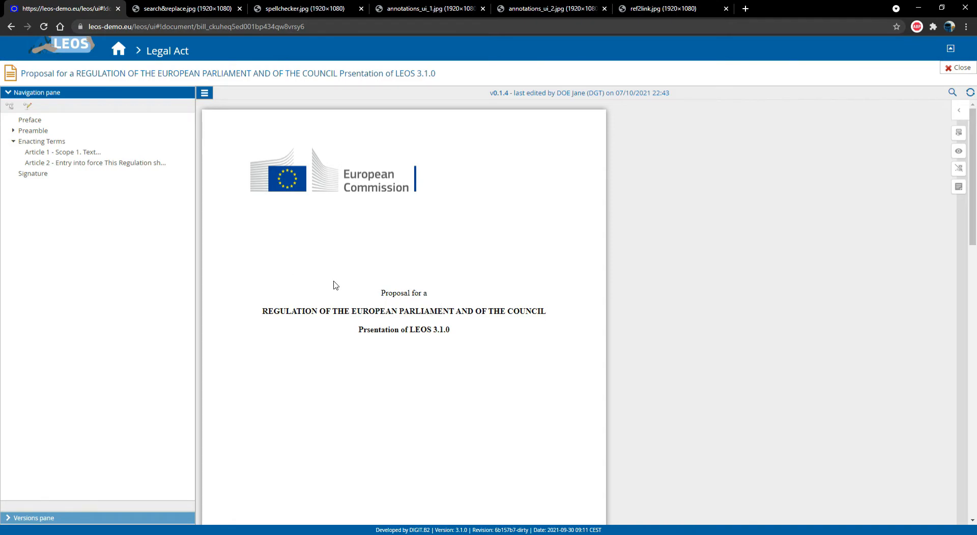
pyautogui.scroll(-2, 342, 300)
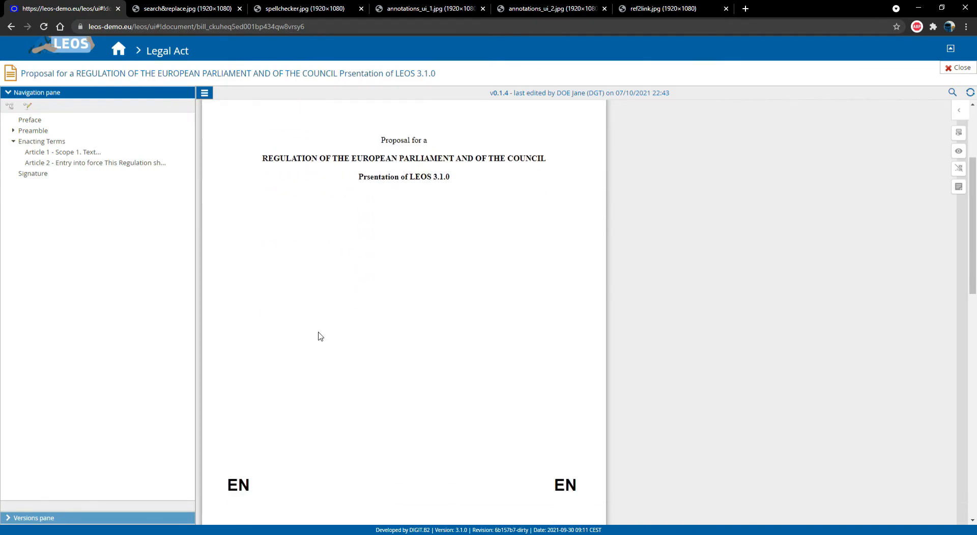
pyautogui.scroll(-4, 330, 305)
pyautogui.scroll(-3, 333, 301)
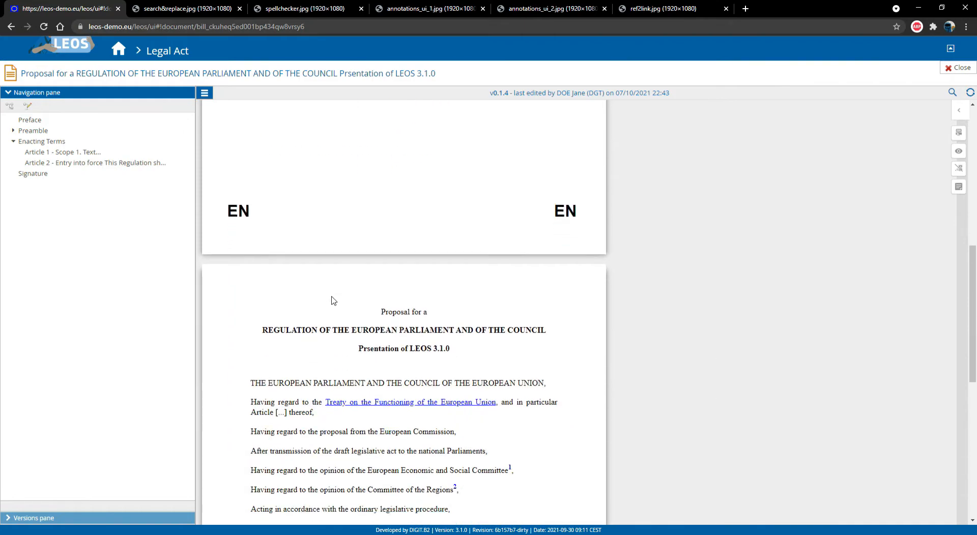
pyautogui.scroll(-2, 338, 304)
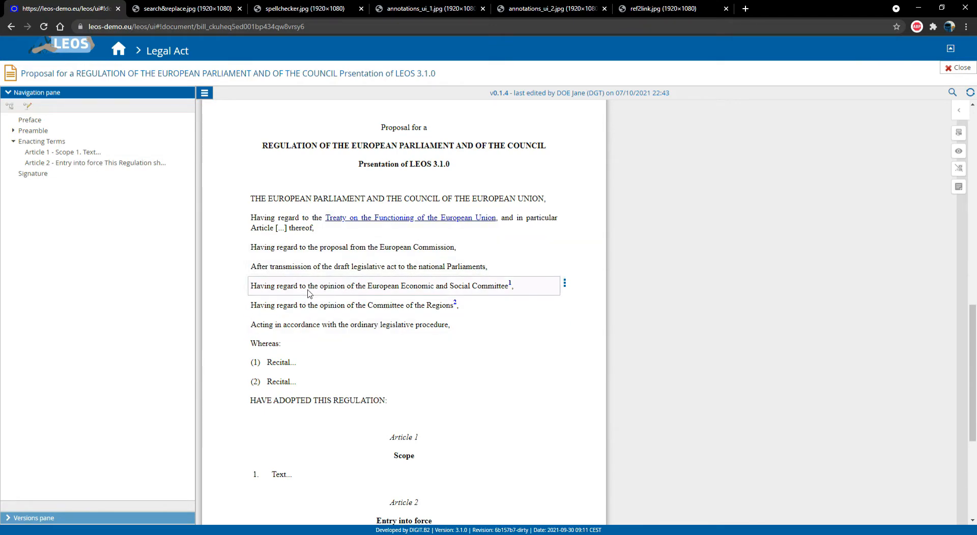
pyautogui.scroll(-1, 334, 359)
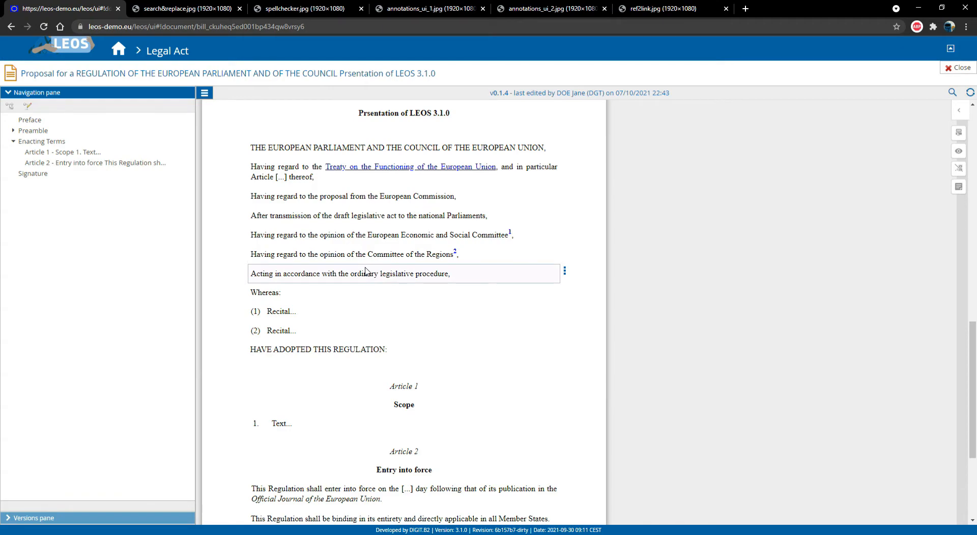
# Load Regulation number 575 of year 2013 for import from the Official Journal
pyautogui.click(205, 93)
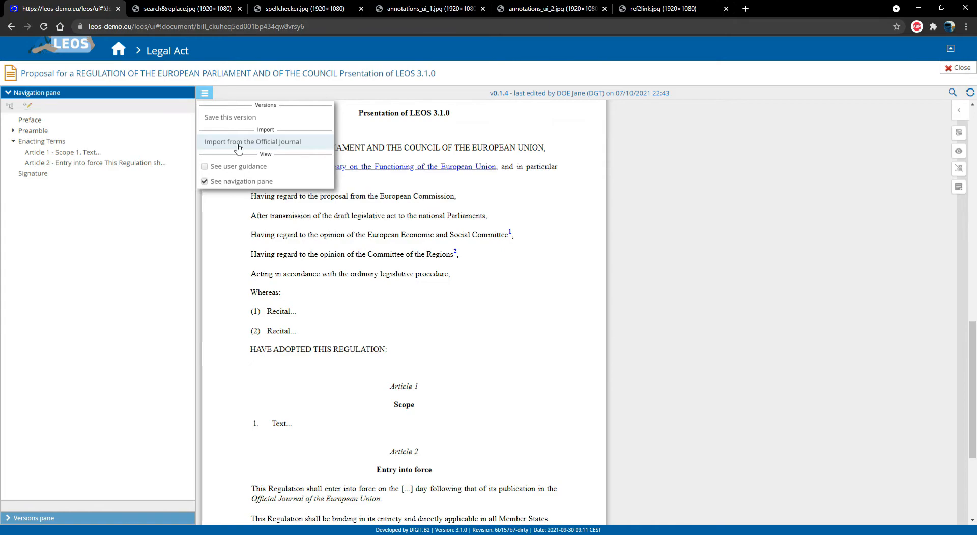
pyautogui.click(249, 145)
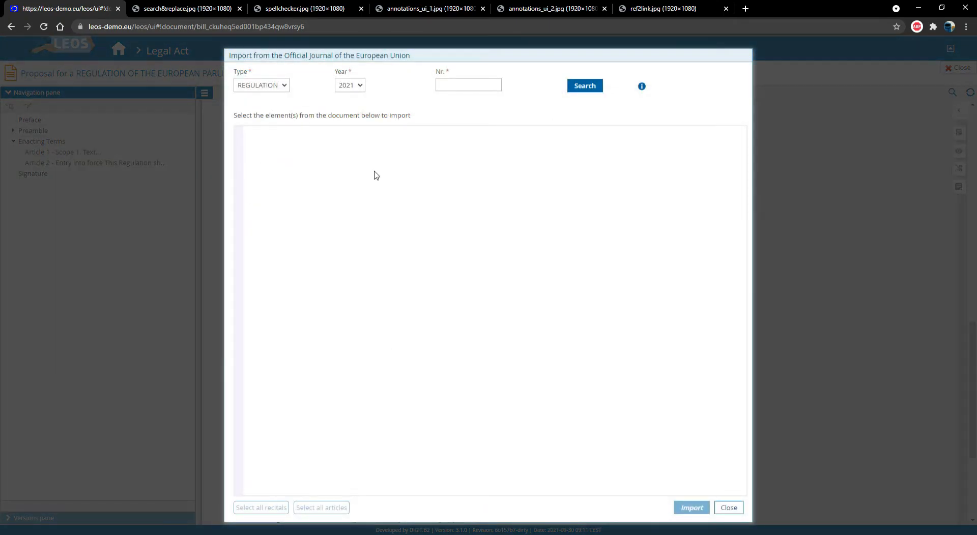
pyautogui.click(356, 85)
pyautogui.click(353, 176)
pyautogui.click(476, 89)
pyautogui.write('575')
pyautogui.click(594, 91)
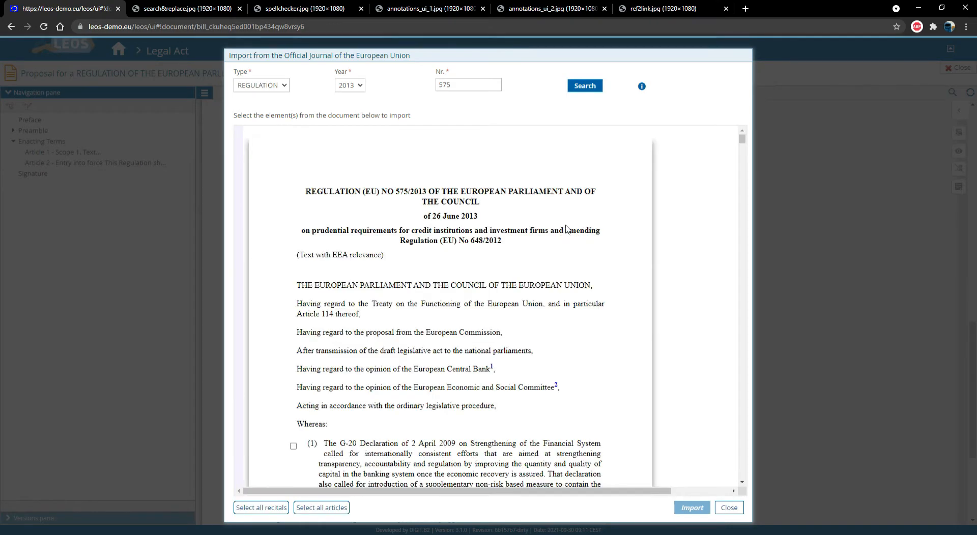
# Select recitals 2, 3 and 4 of the regulation for import
pyautogui.scroll(-8, 559, 232)
pyautogui.scroll(-2, 448, 261)
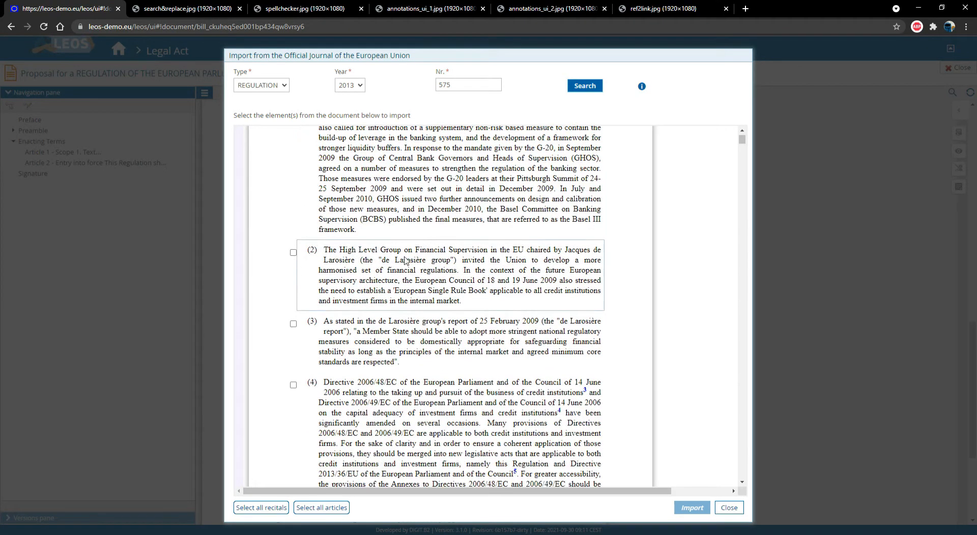
pyautogui.click(401, 260)
pyautogui.click(399, 332)
pyautogui.click(401, 416)
pyautogui.scroll(-10, 485, 336)
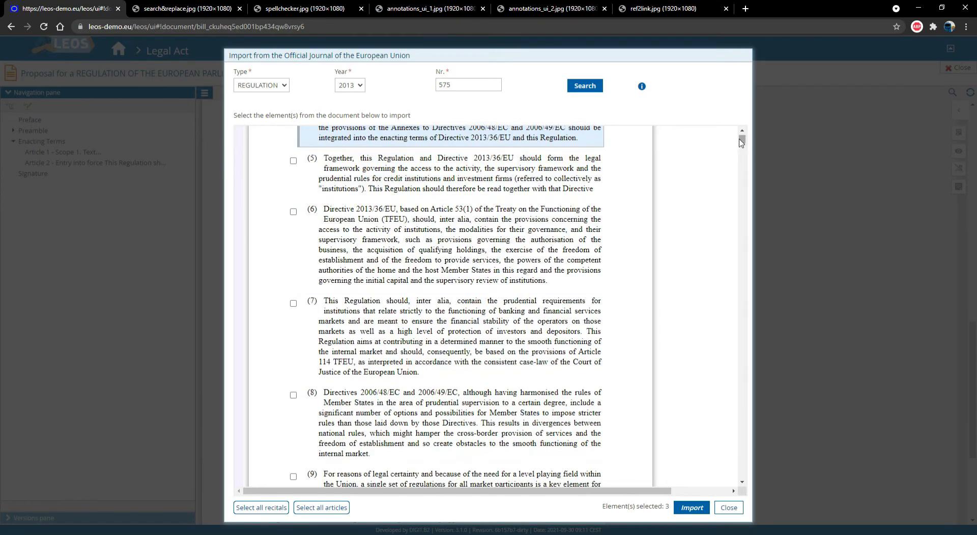
# Add Article 159 and the articles on probability of default (PD) before Article 164 and equity exposures before Article 166, then import the selection
pyautogui.moveTo(742, 140); pyautogui.dragTo(753, 255)
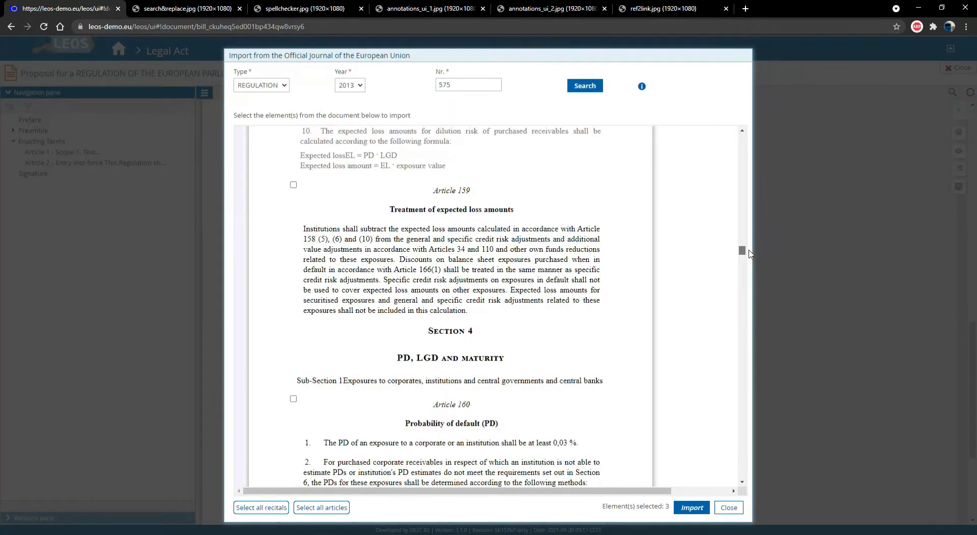
pyautogui.click(534, 254)
pyautogui.scroll(-2, 466, 305)
pyautogui.scroll(-15, 467, 305)
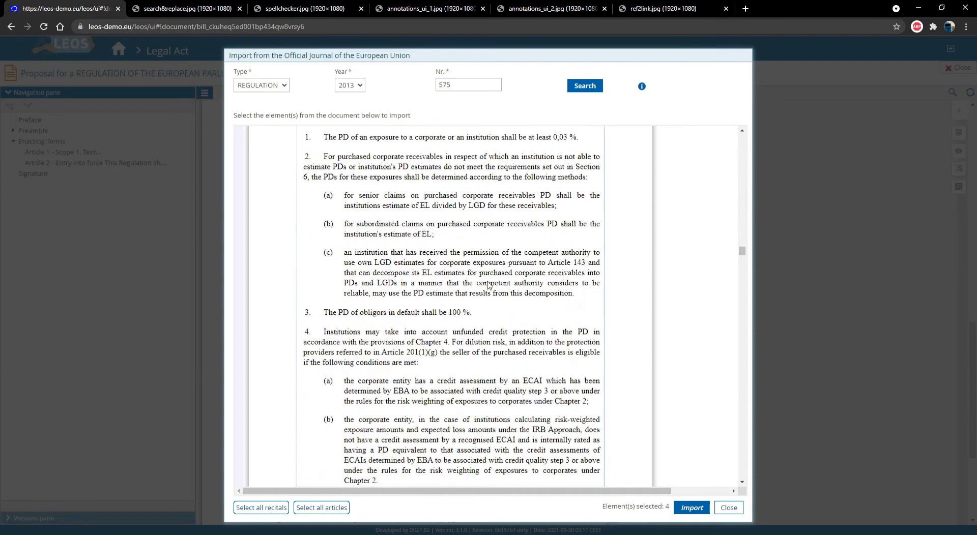
pyautogui.scroll(-15, 493, 277)
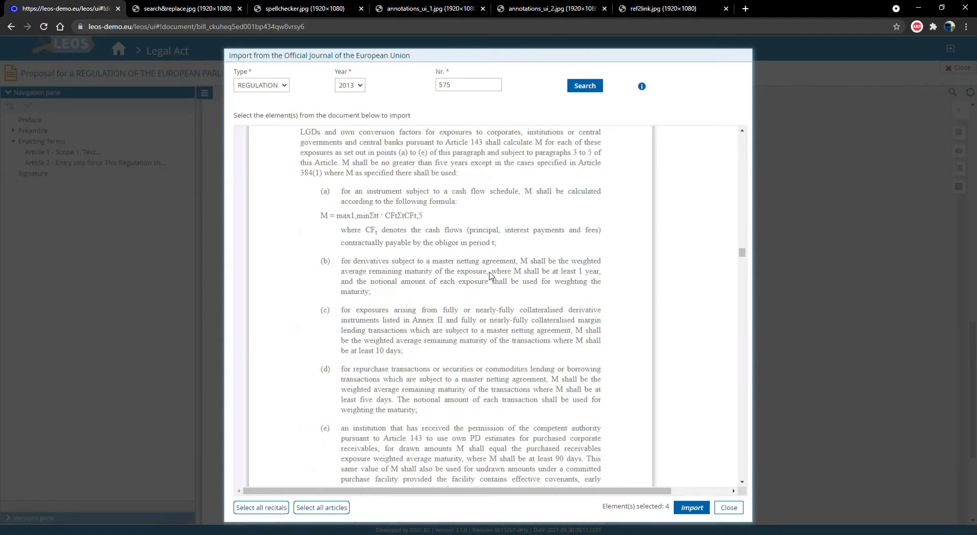
pyautogui.scroll(-10, 493, 270)
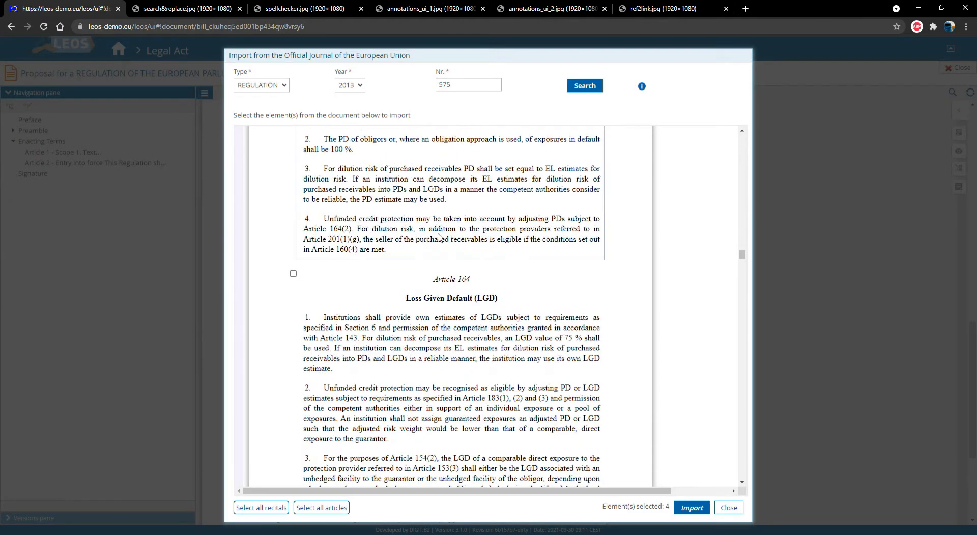
pyautogui.click(479, 282)
pyautogui.scroll(-1, 479, 281)
pyautogui.scroll(-10, 480, 283)
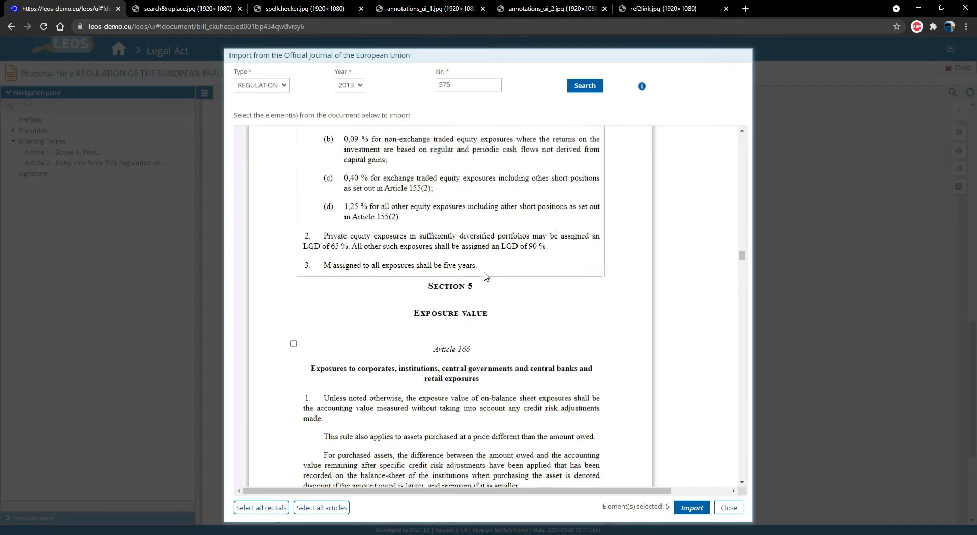
pyautogui.scroll(1, 488, 290)
pyautogui.click(506, 296)
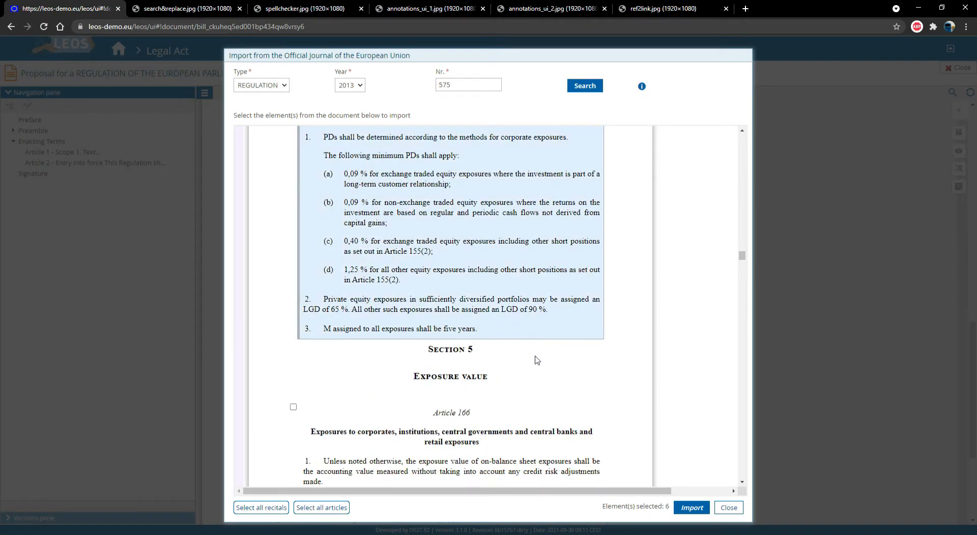
pyautogui.click(691, 509)
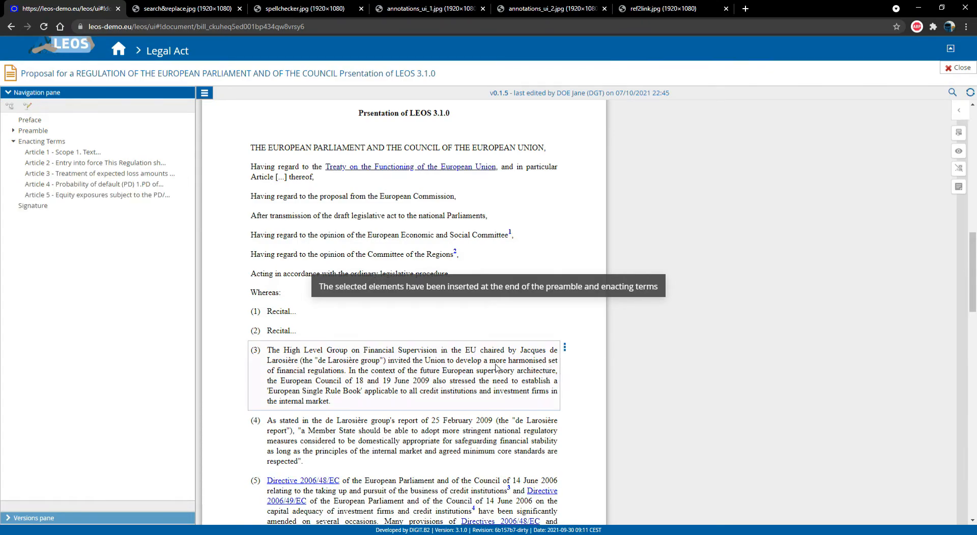
# Review the imported recitals and articles, expanding the preamble's citations and recitals and visiting Articles 4, 3 and 5 in the document outline
pyautogui.scroll(-1, 486, 346)
pyautogui.scroll(-3, 481, 336)
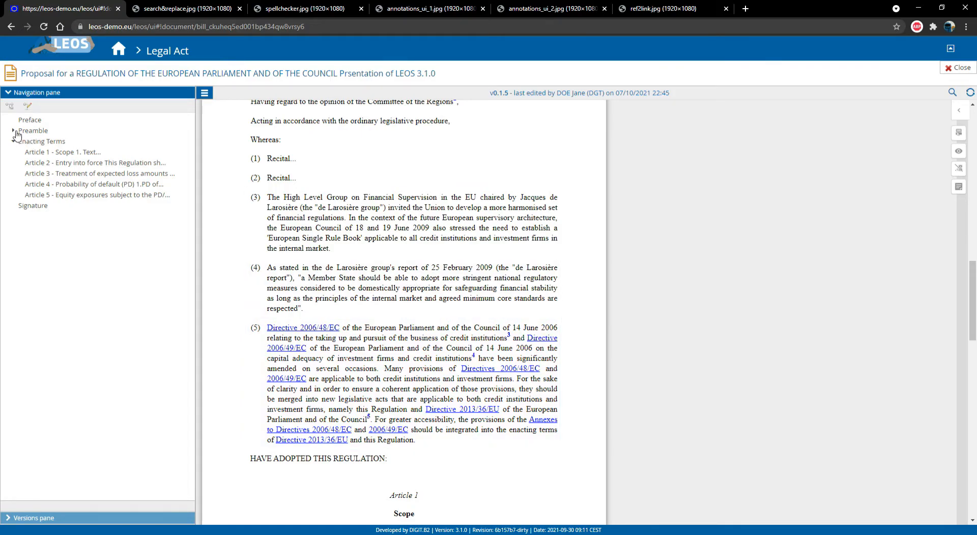
pyautogui.click(14, 130)
pyautogui.click(20, 152)
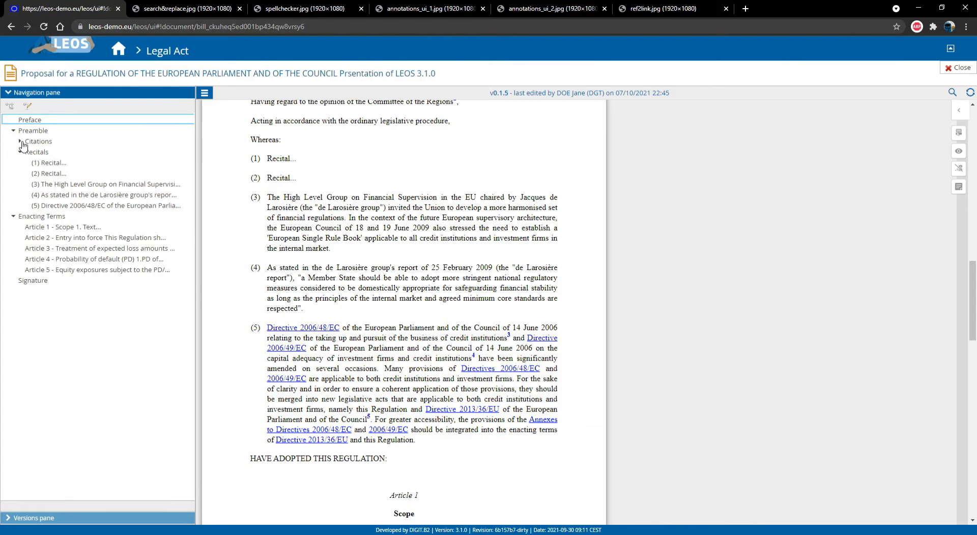
pyautogui.click(21, 142)
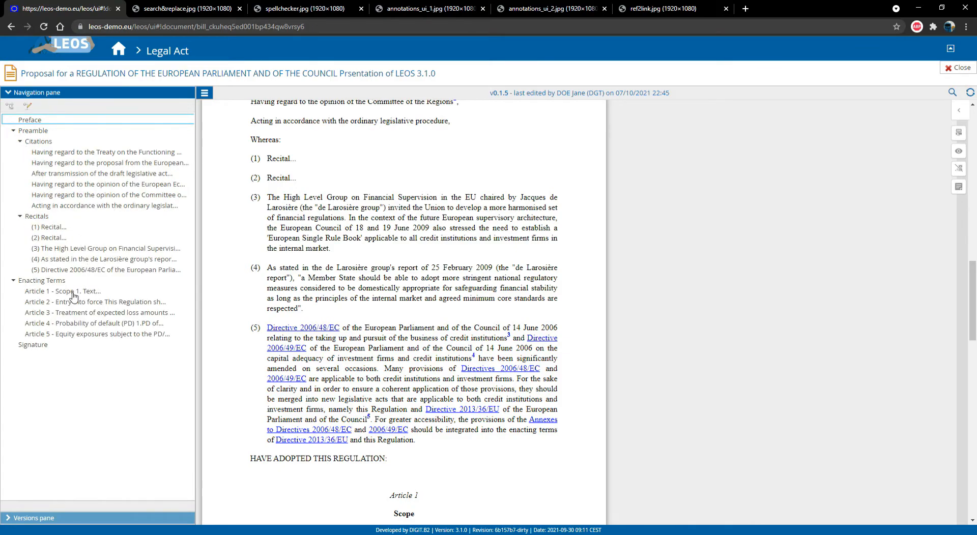
pyautogui.click(71, 324)
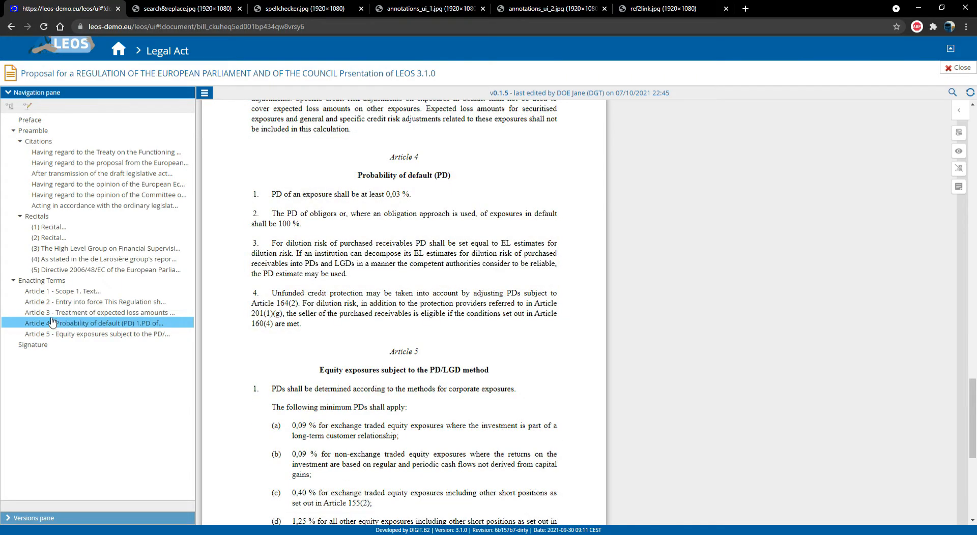
pyautogui.click(61, 314)
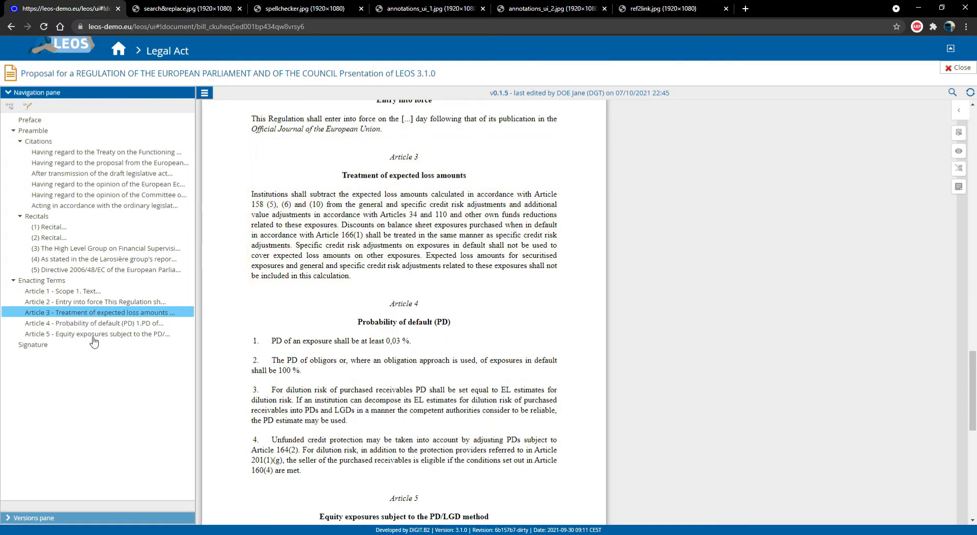
pyautogui.click(89, 335)
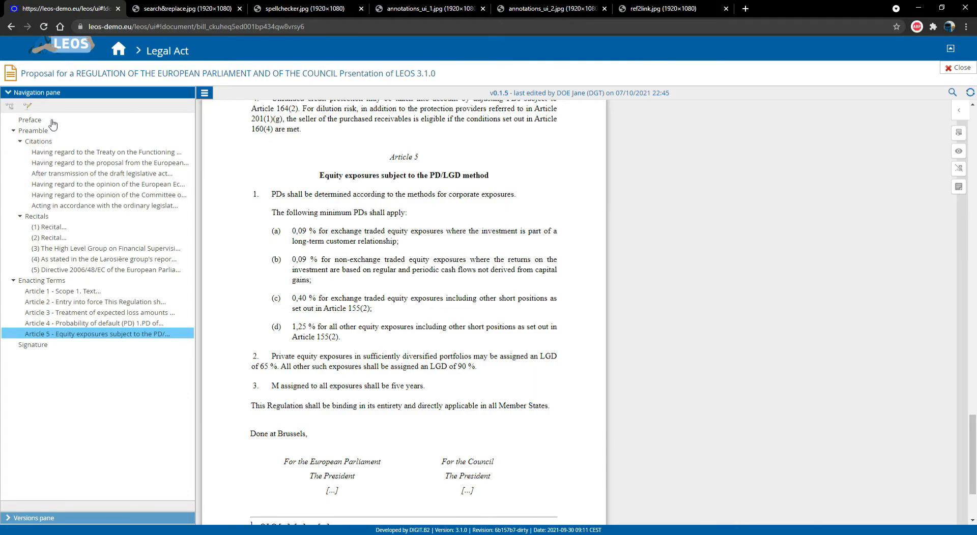
# Insert a new article before the article on treatment of expected loss amounts, save the document structure and leave structure editing
pyautogui.click(28, 108)
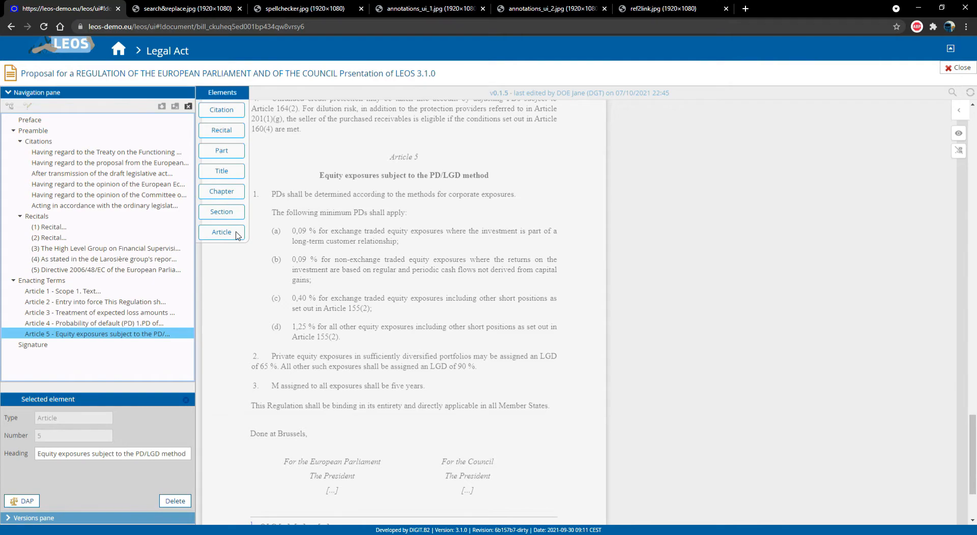
pyautogui.moveTo(234, 244); pyautogui.dragTo(124, 310)
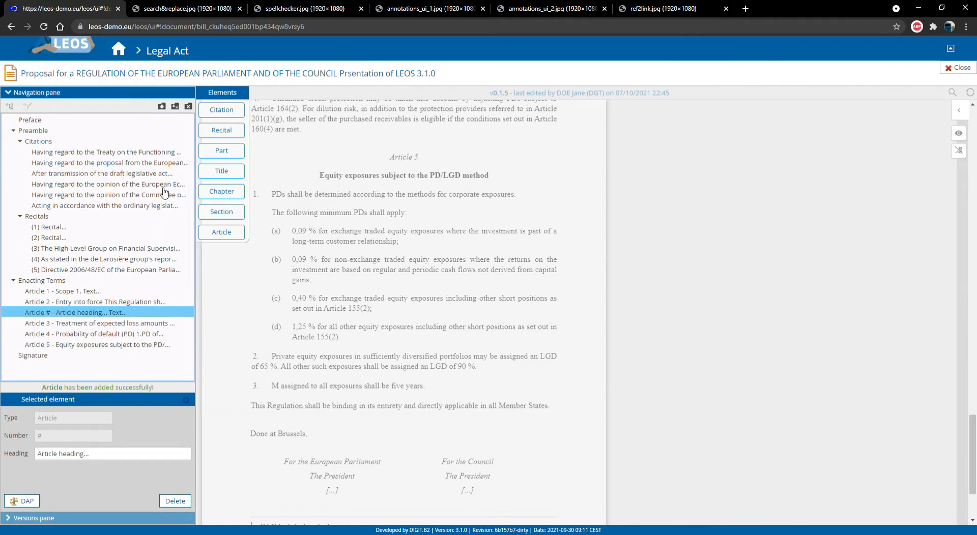
pyautogui.click(162, 107)
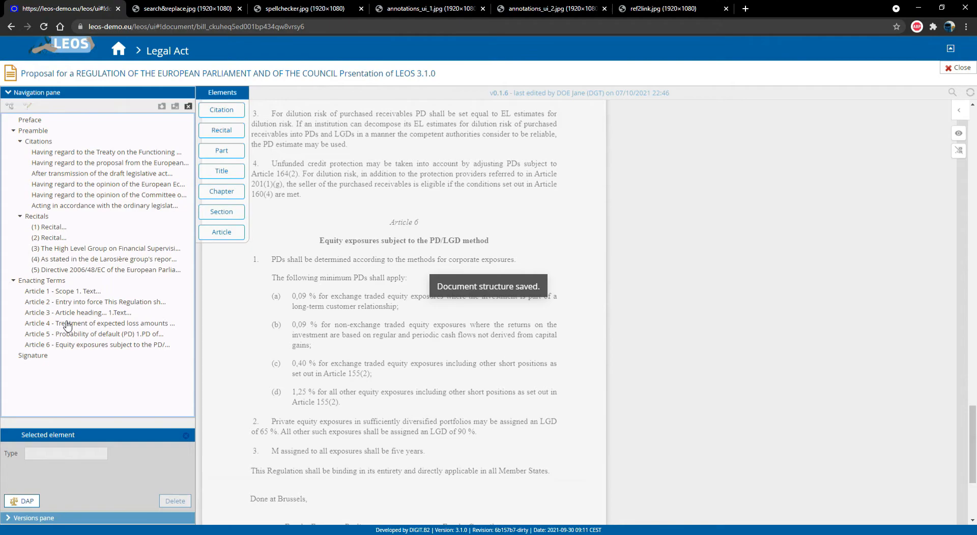
pyautogui.click(70, 313)
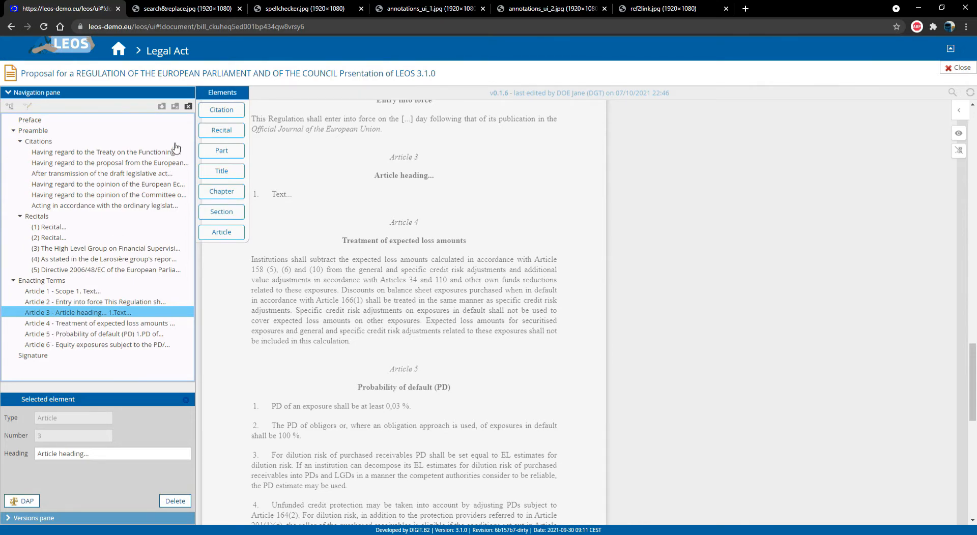
pyautogui.click(188, 106)
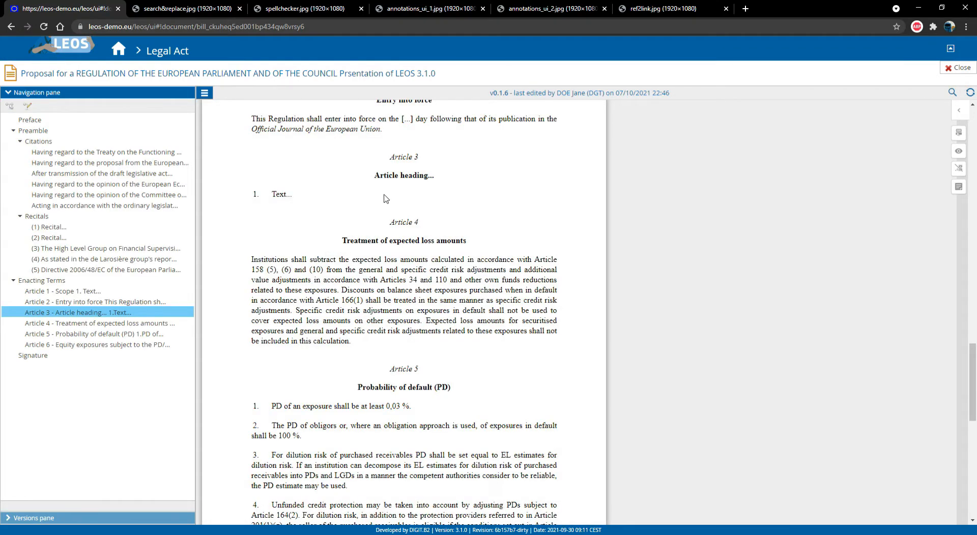
# Examine the full list of recent changes in the legal act's version history
pyautogui.scroll(1, 371, 198)
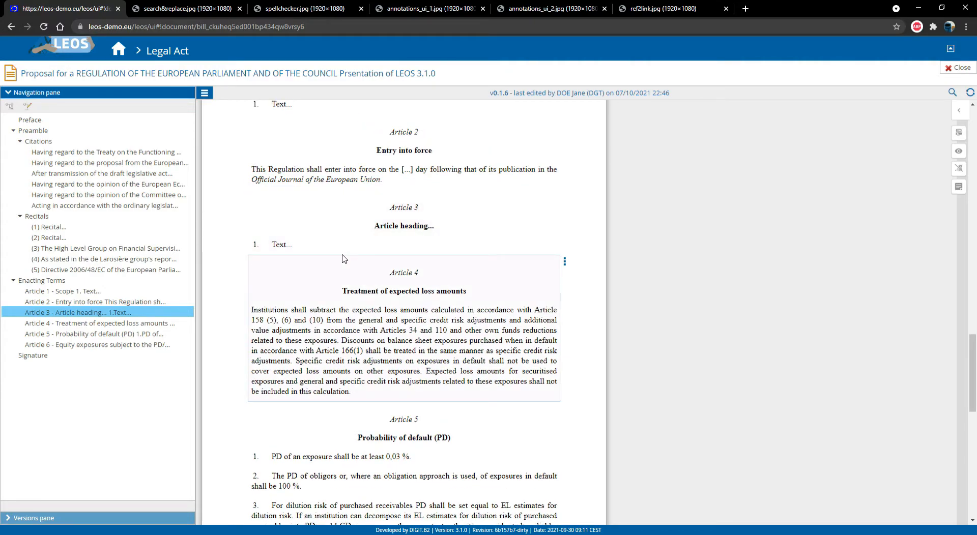
pyautogui.click(26, 519)
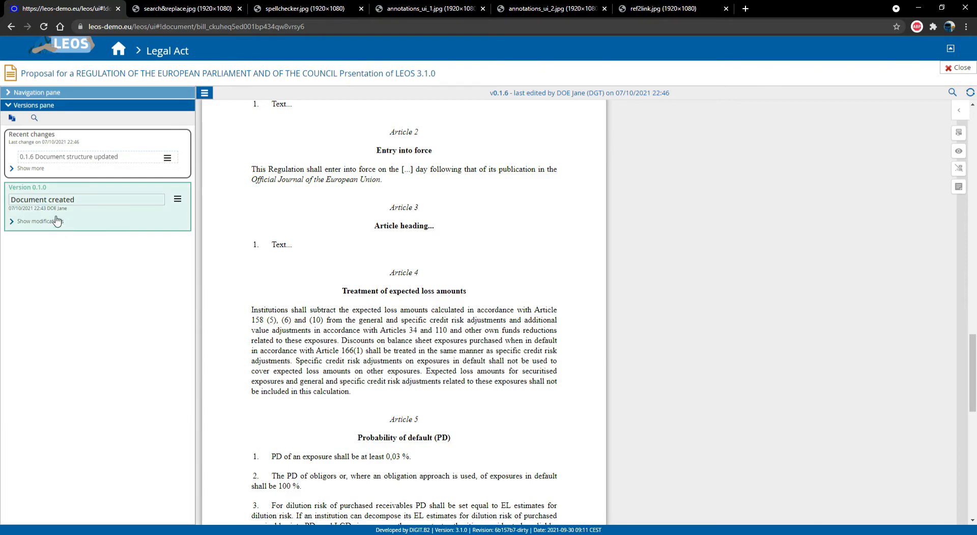
pyautogui.click(32, 169)
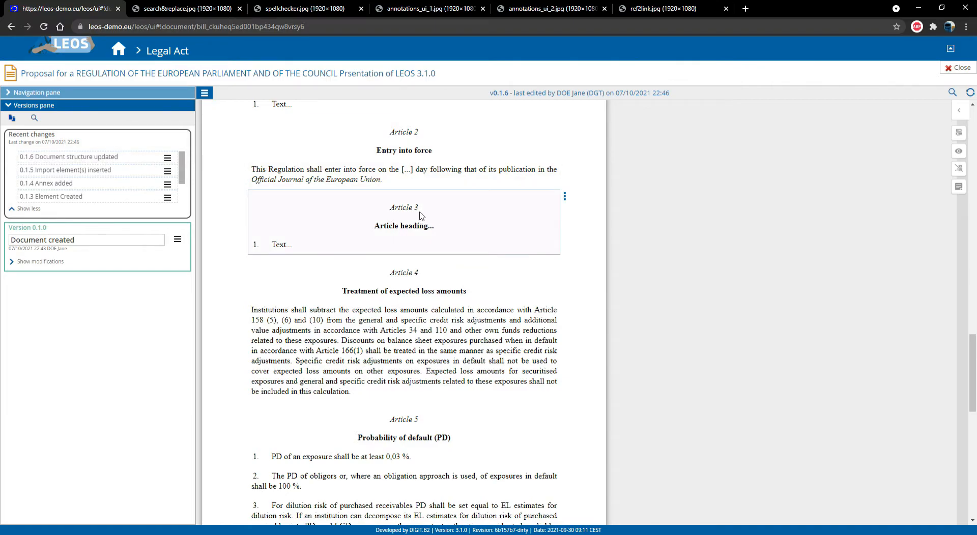
# Add a second paragraph "my new paragraph" to Article 3 with points (a) "point 1" and (b) "point 2"
pyautogui.doubleClick(399, 247)
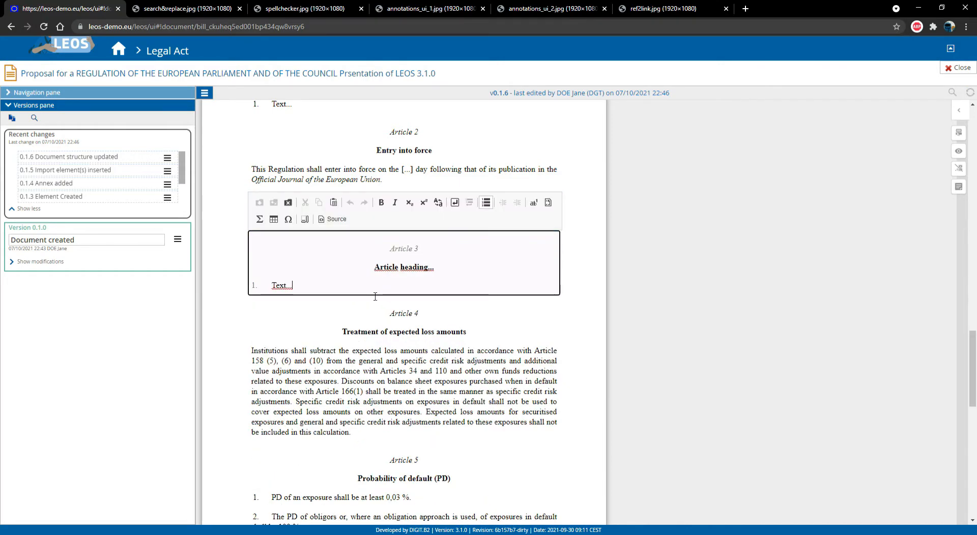
pyautogui.press('Return')
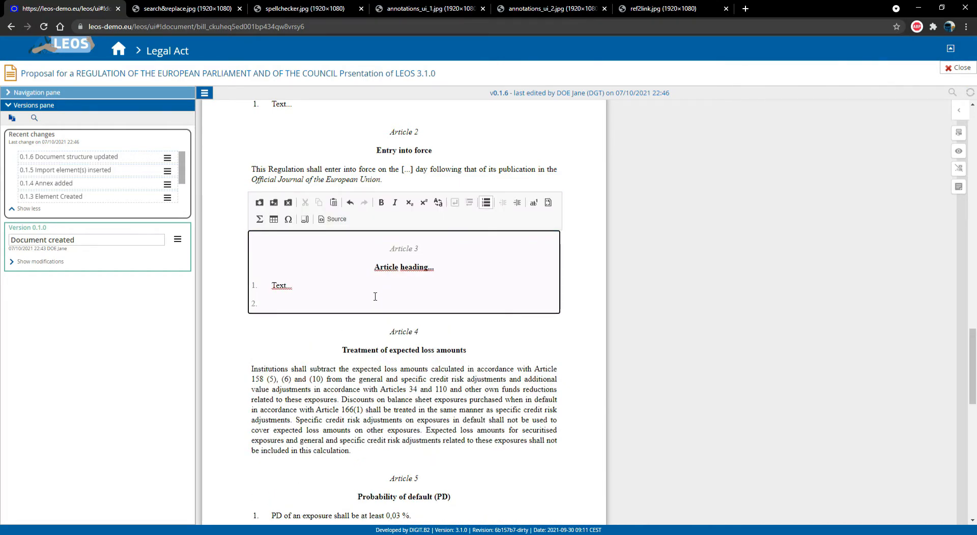
pyautogui.write('my new paragraph')
pyautogui.press('Return')
pyautogui.press('Tab')
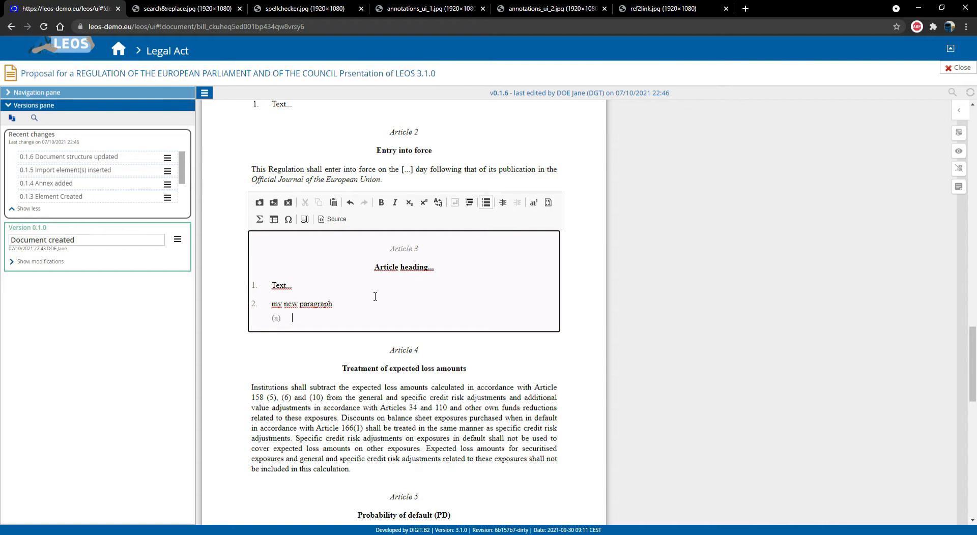
pyautogui.write('point 1')
pyautogui.press('Return')
pyautogui.write('point 2')
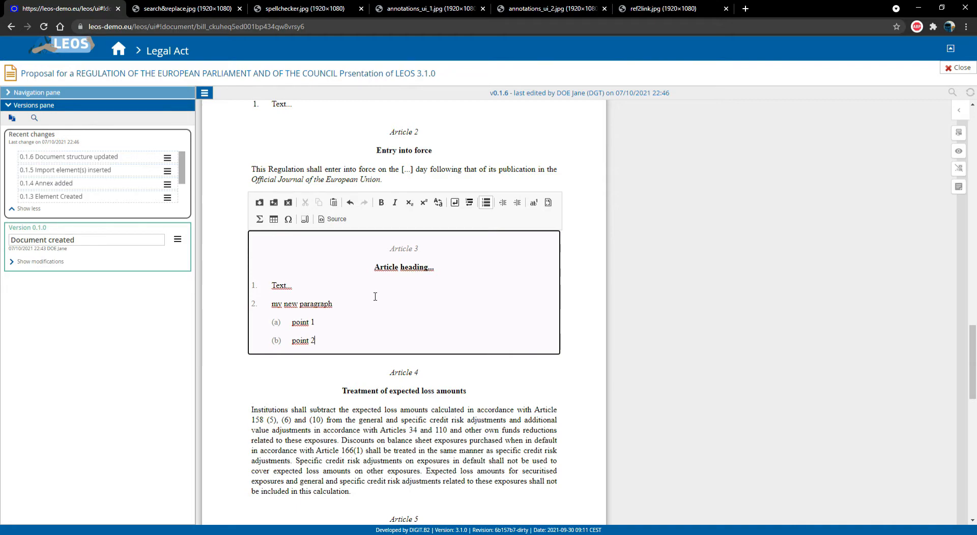
# Nest sub-points (i) "point3" and (ii) "point4" under point (b) of Article 3
pyautogui.press('Return')
pyautogui.press('Tab')
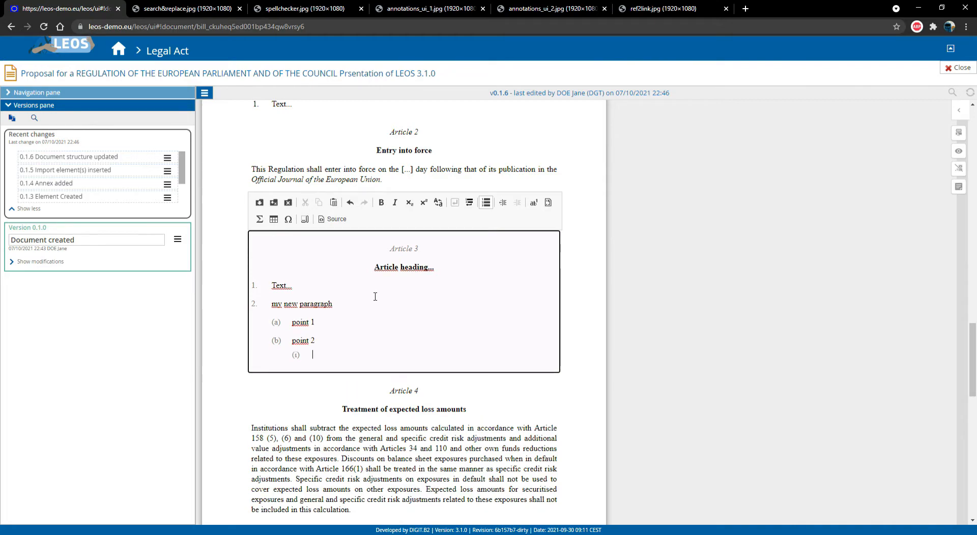
pyautogui.write('point3')
pyautogui.press('Return')
pyautogui.write('point')
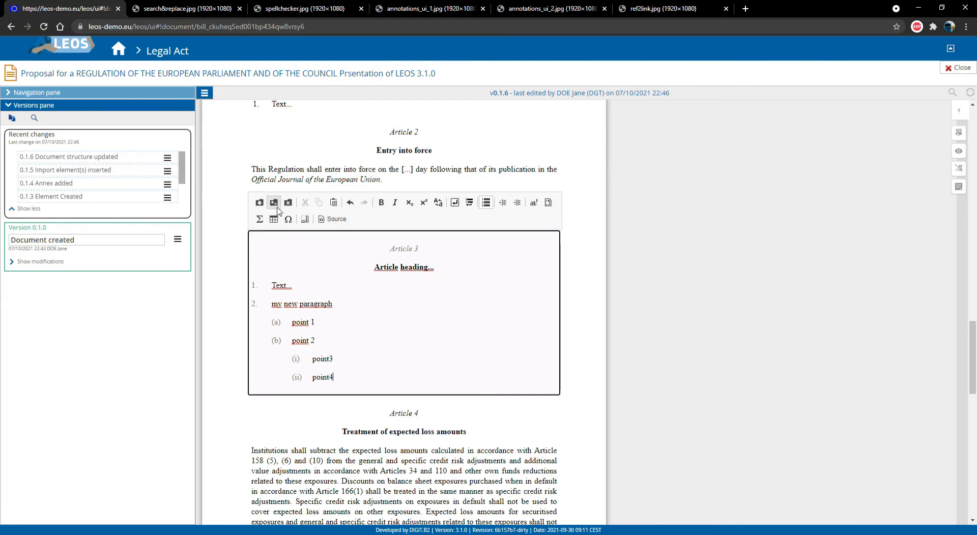
# Format "point3" in bold and "point 2" in italics in Article 3
pyautogui.doubleClick(316, 364)
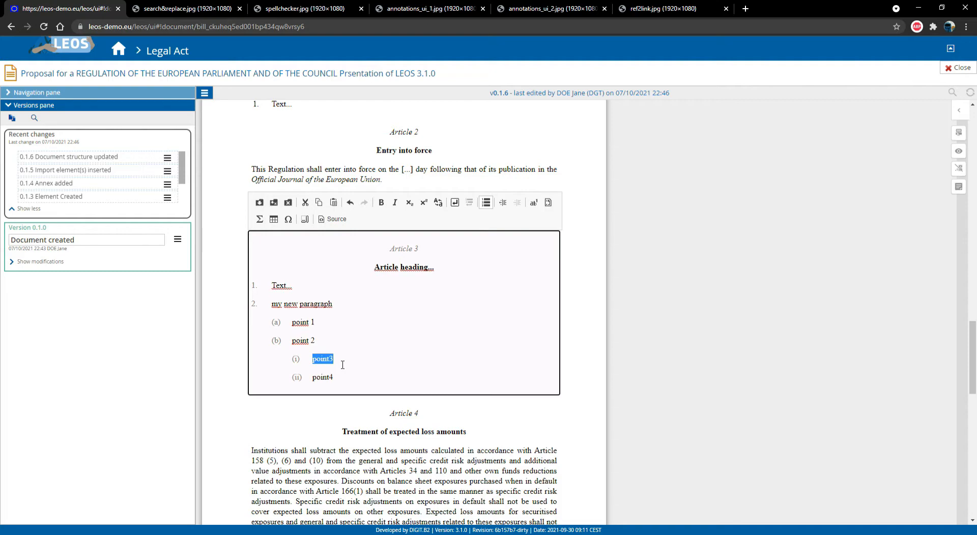
pyautogui.click(381, 205)
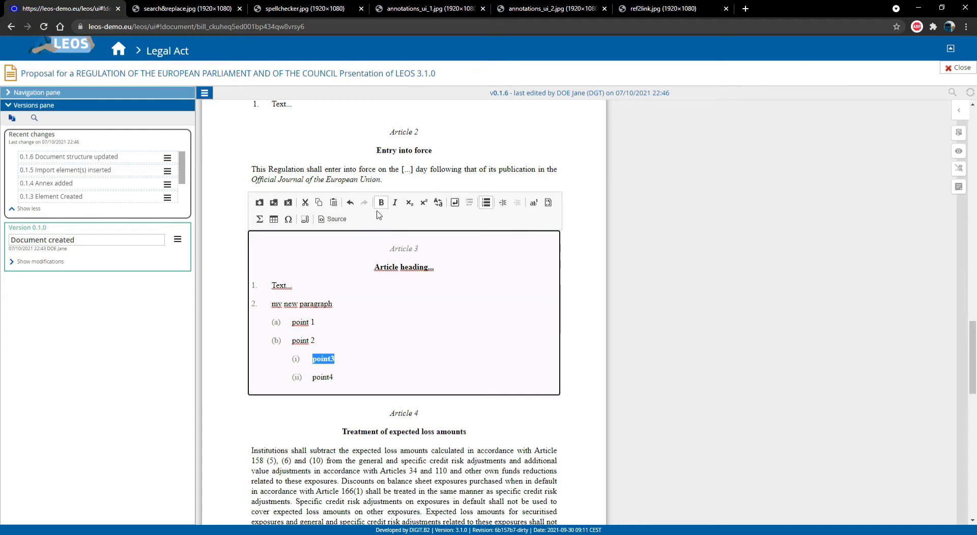
pyautogui.doubleClick(304, 340)
pyautogui.keyDown('shift'); pyautogui.click(323, 344); pyautogui.keyUp('shift')
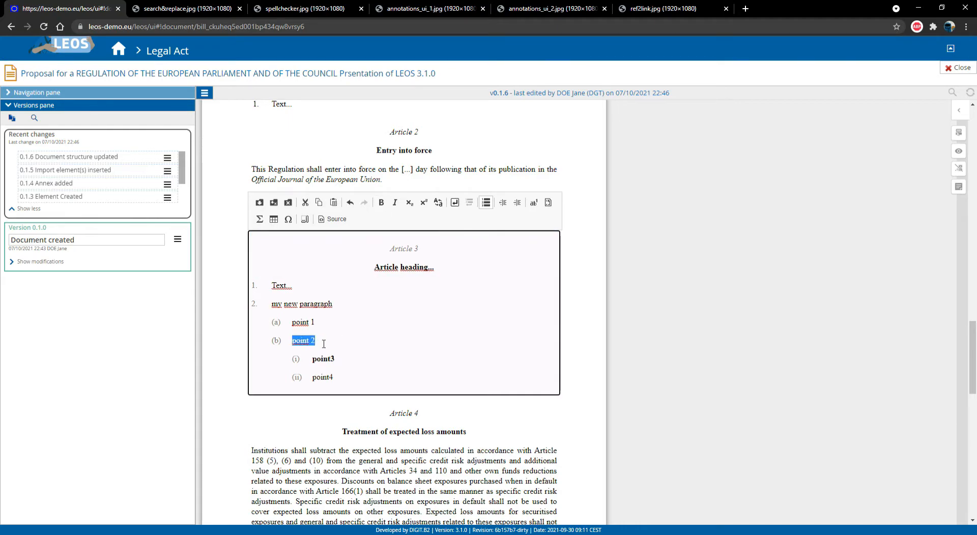
pyautogui.click(395, 202)
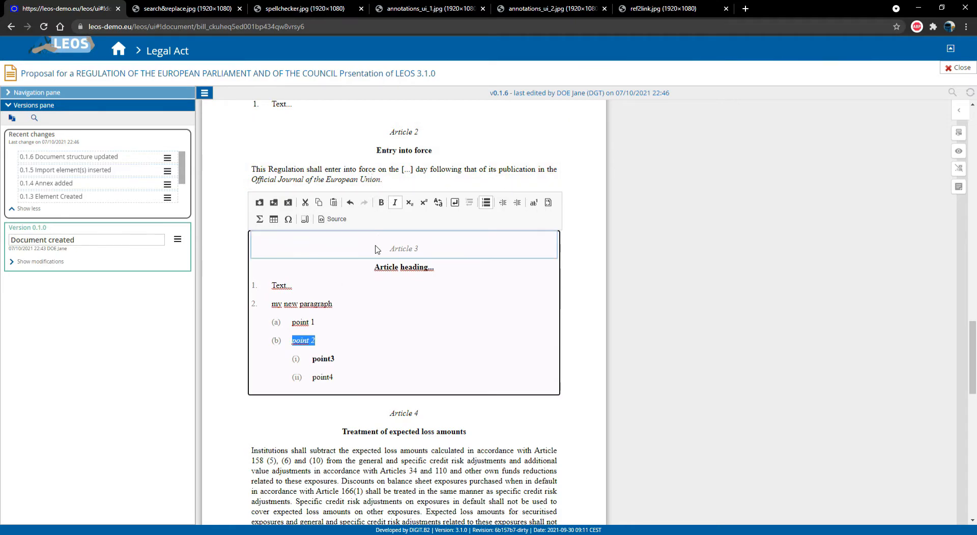
# Outdent "point4" one level so it becomes point (c), then save and close Article 3
pyautogui.click(346, 381)
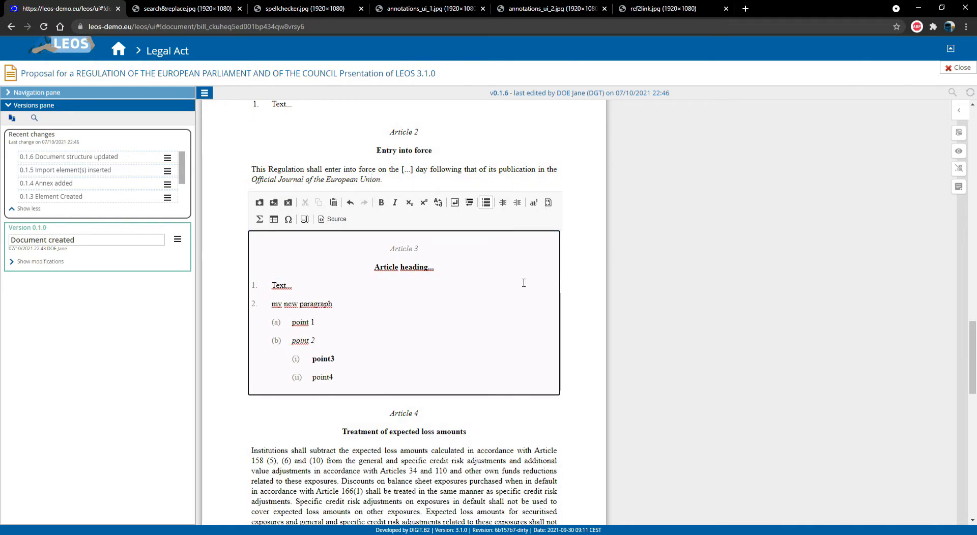
pyautogui.click(502, 203)
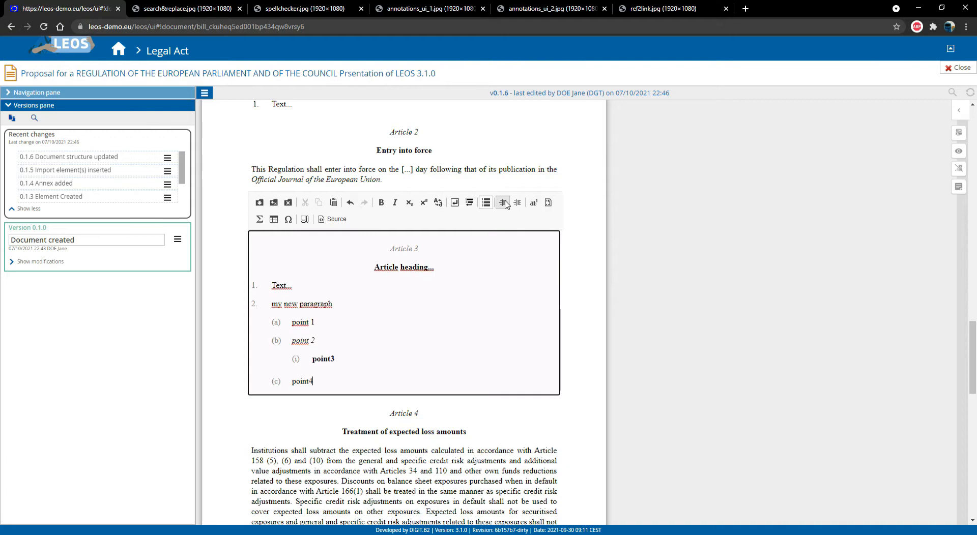
pyautogui.click(517, 202)
pyautogui.click(503, 203)
pyautogui.click(273, 203)
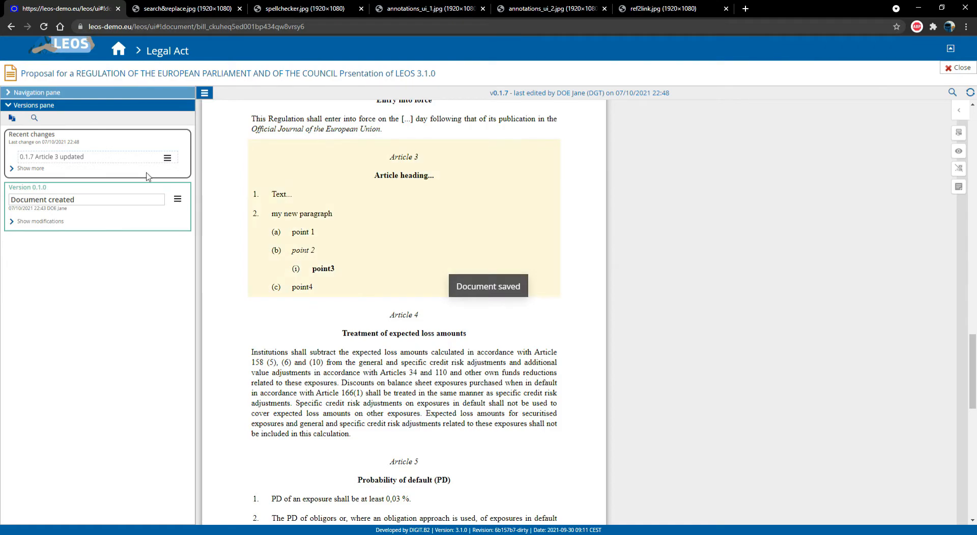
# Expand the recent changes to check the entry for the Article 3 update
pyautogui.click(29, 169)
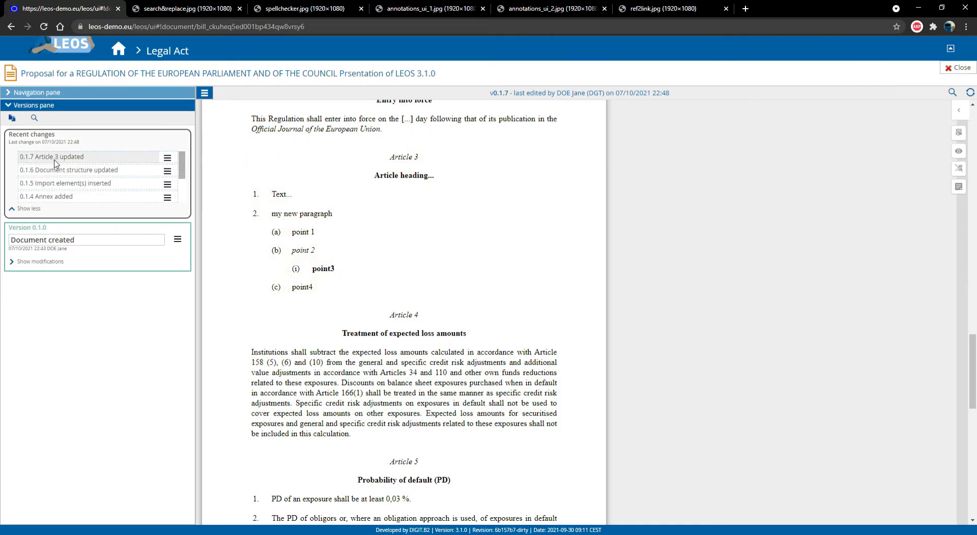
pyautogui.moveTo(56, 163)
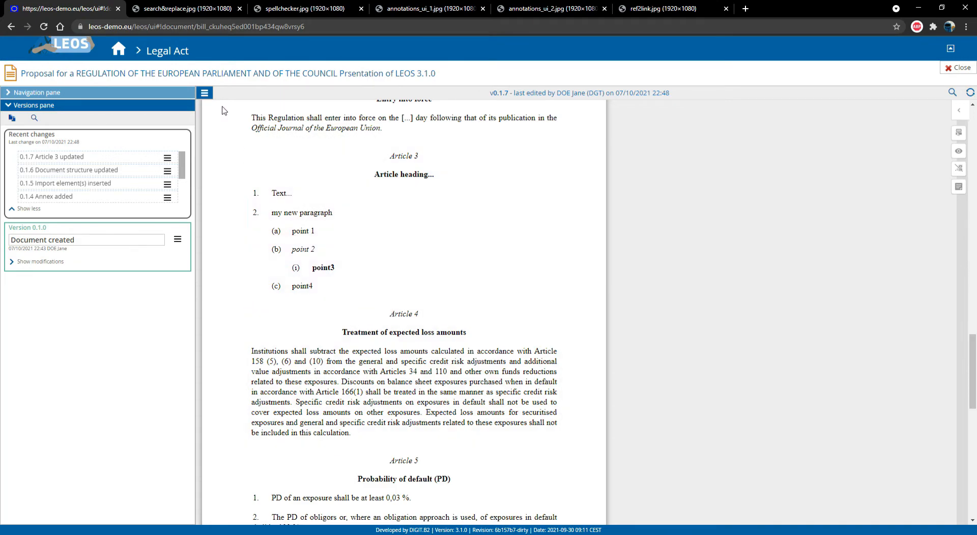
# Save the current version with the title "Discussion at SC meeting" and show the modifications it contains
pyautogui.click(212, 94)
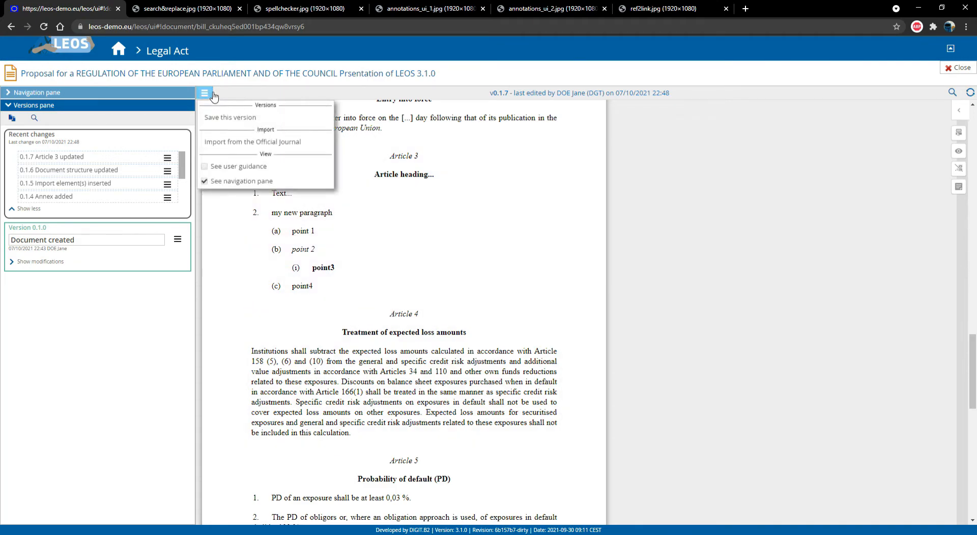
pyautogui.click(232, 122)
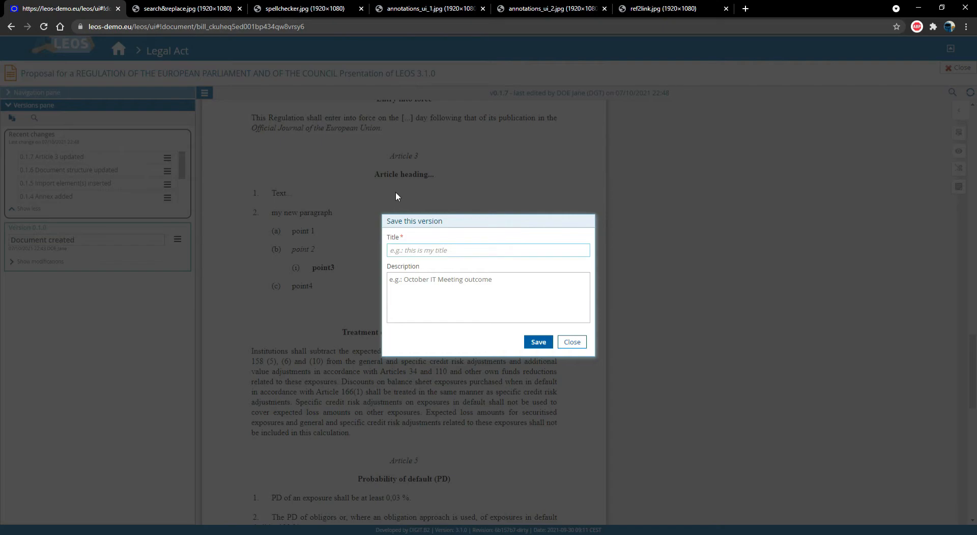
pyautogui.write('a')
pyautogui.press('BackSpace')
pyautogui.write('D')
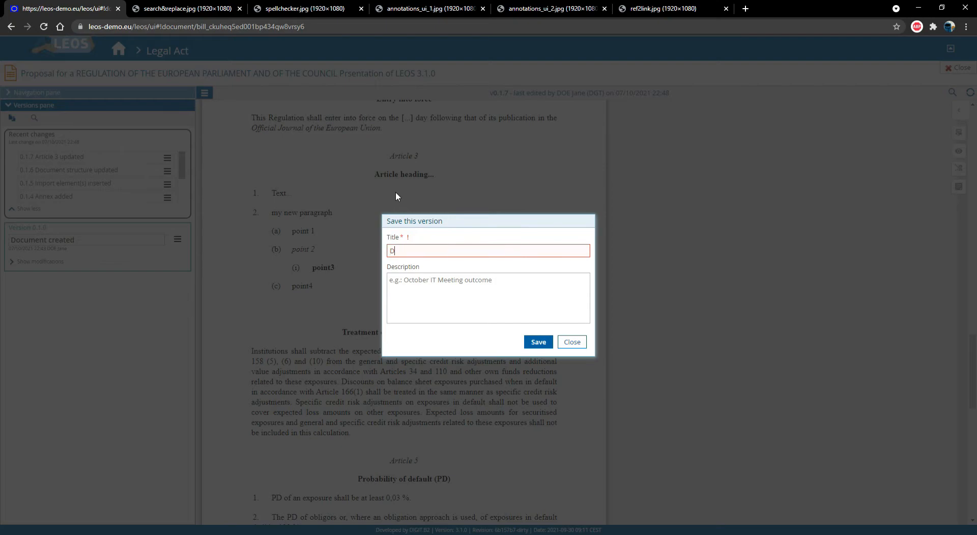
pyautogui.write('iscussion at')
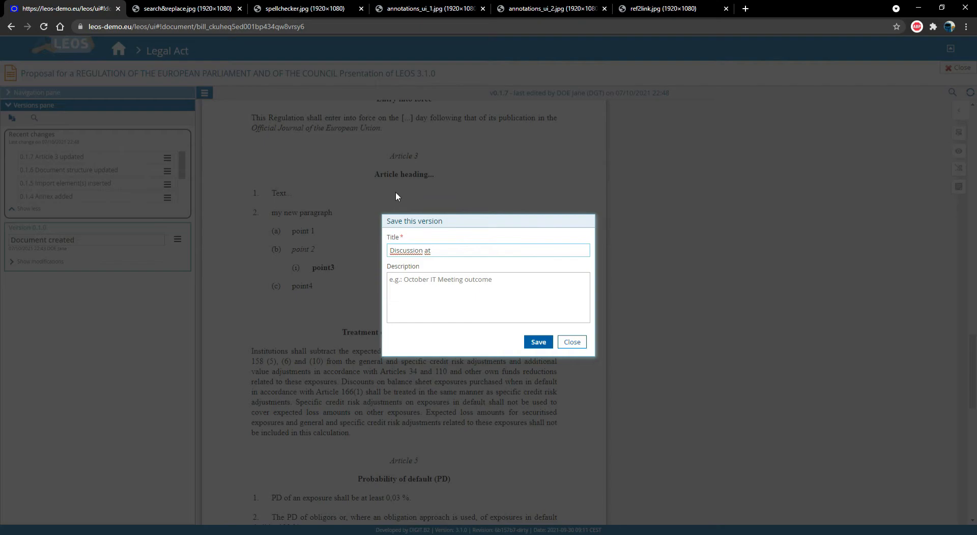
pyautogui.write(' SC meeting')
pyautogui.click(538, 346)
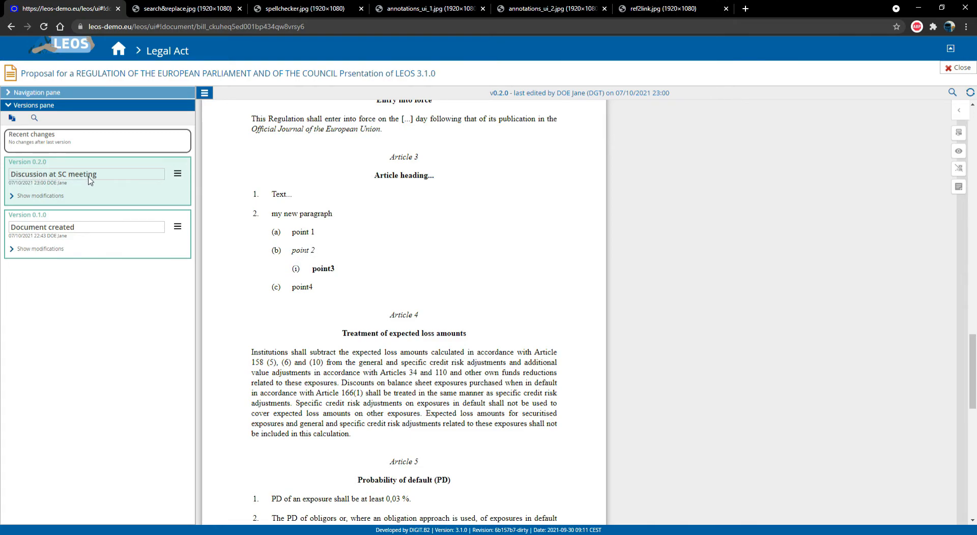
pyautogui.click(44, 201)
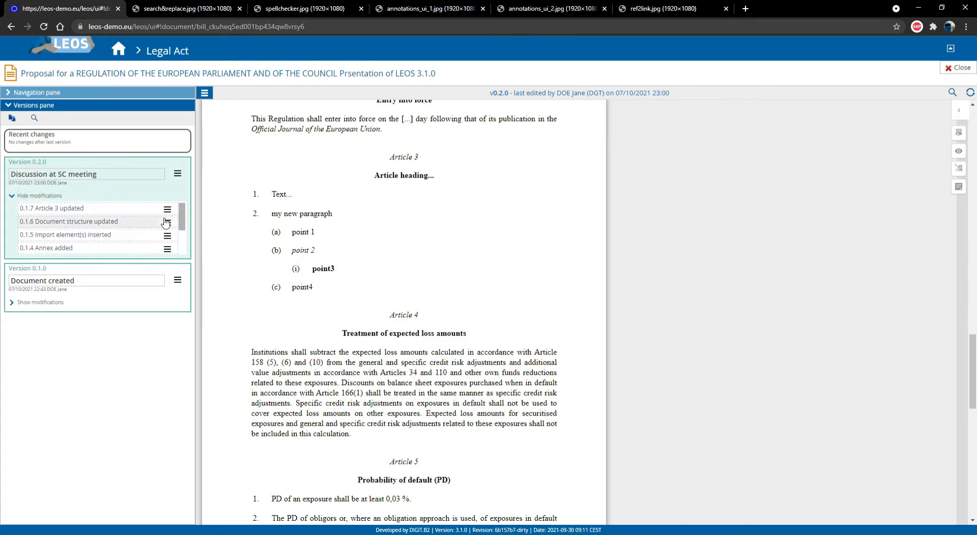
# Add a point (d) to Article 3 containing a table with 3 rows, 2 columns, a first-row header and the caption "my table"
pyautogui.scroll(-2, 183, 221)
pyautogui.scroll(2, 183, 221)
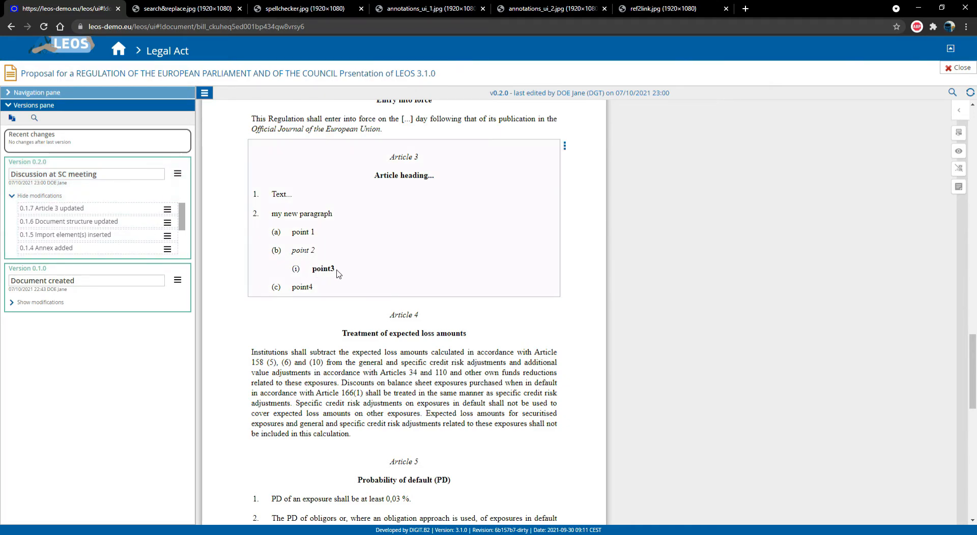
pyautogui.doubleClick(376, 288)
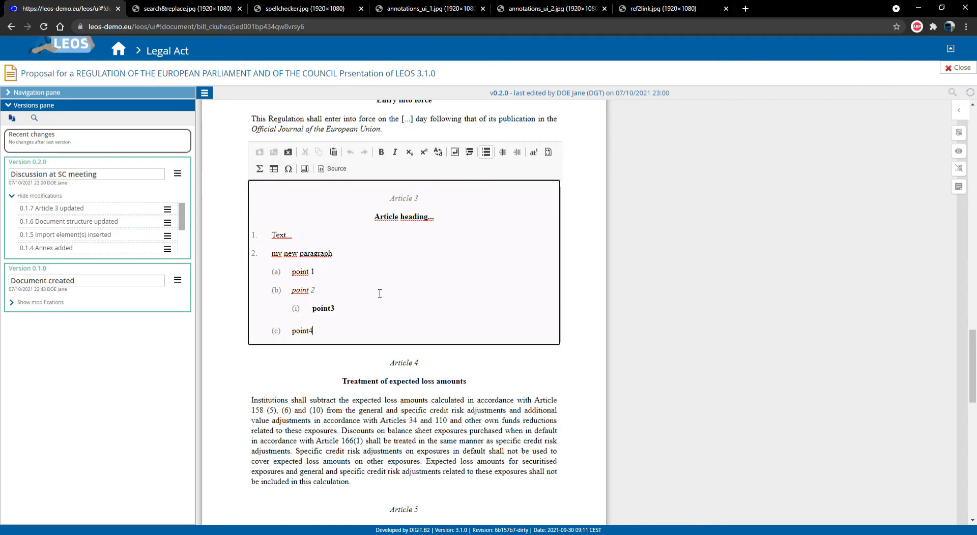
pyautogui.click(392, 325)
pyautogui.press('Return')
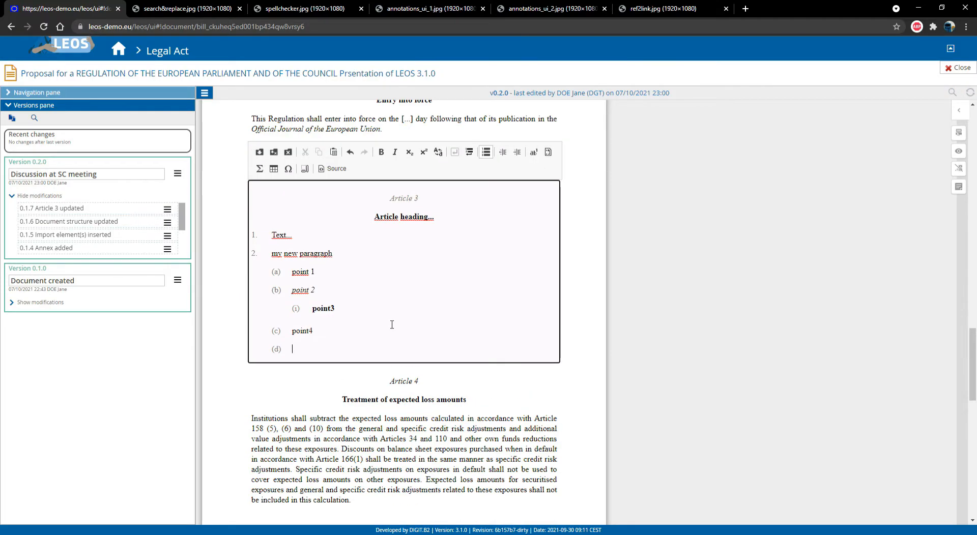
pyautogui.click(274, 169)
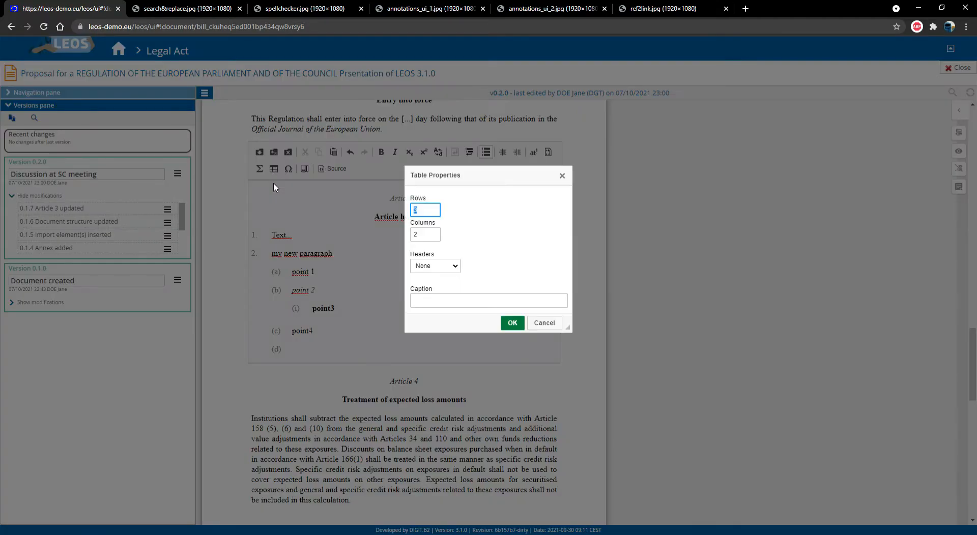
pyautogui.click(495, 301)
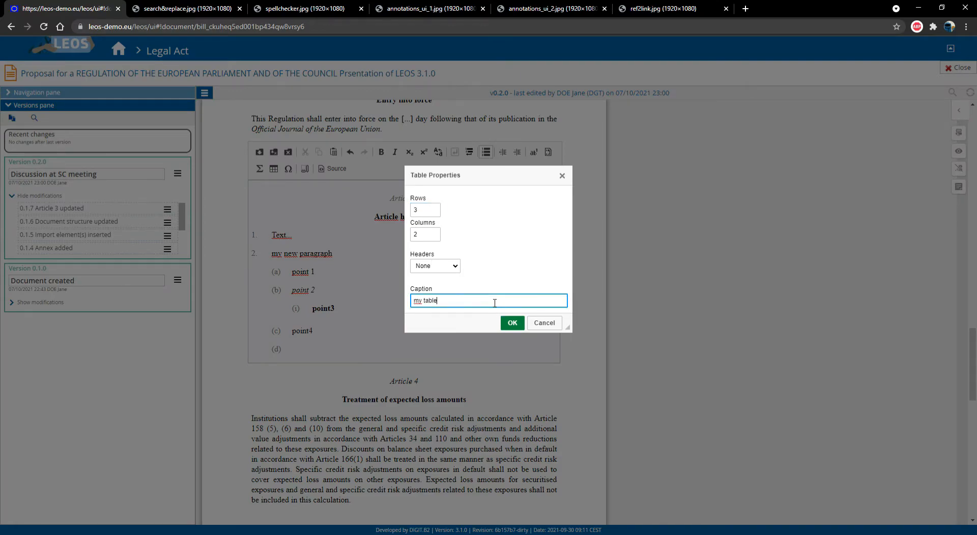
pyautogui.click(455, 269)
pyautogui.click(450, 292)
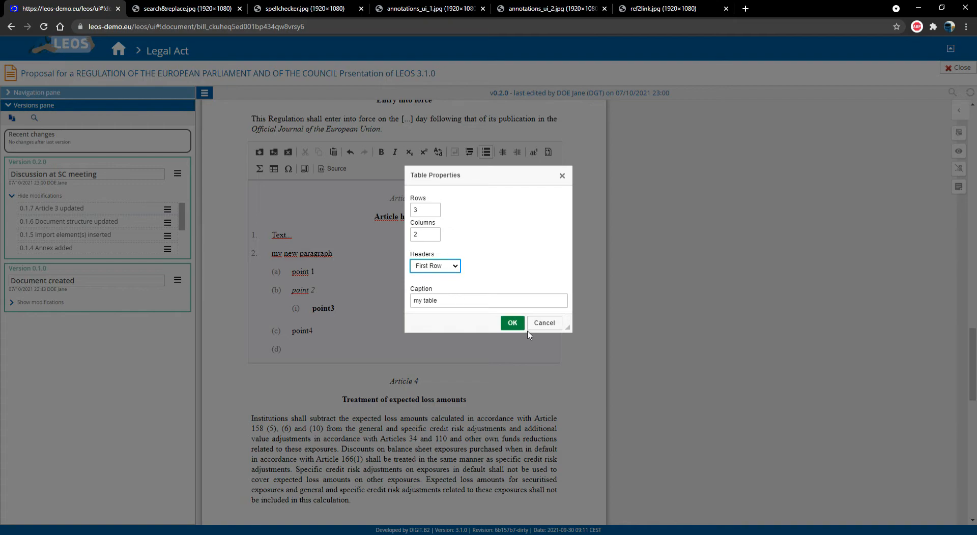
pyautogui.click(523, 328)
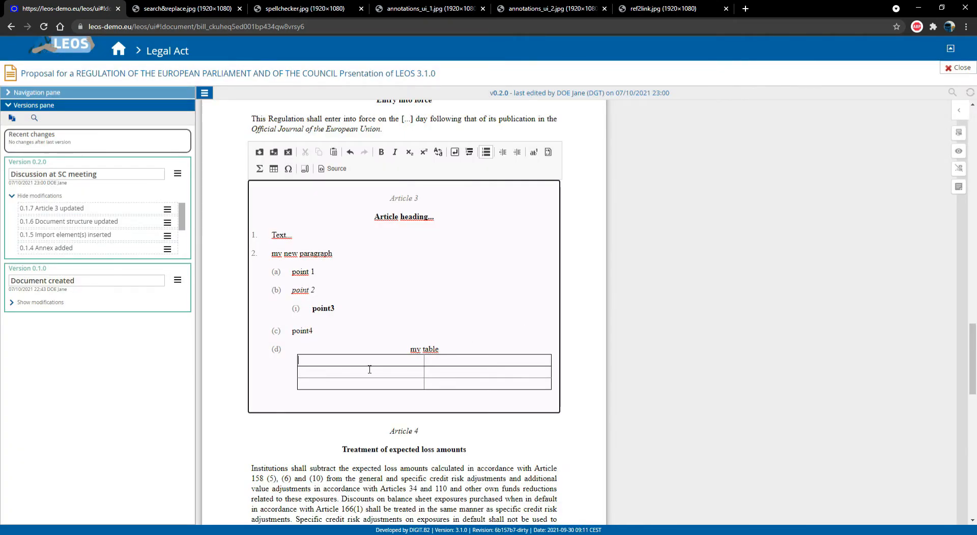
# Fill the table's header cells with "cell 1" and "cell2", then save and close Article 3
pyautogui.write('cell 1')
pyautogui.write('ce')
pyautogui.write('ll2')
pyautogui.click(273, 152)
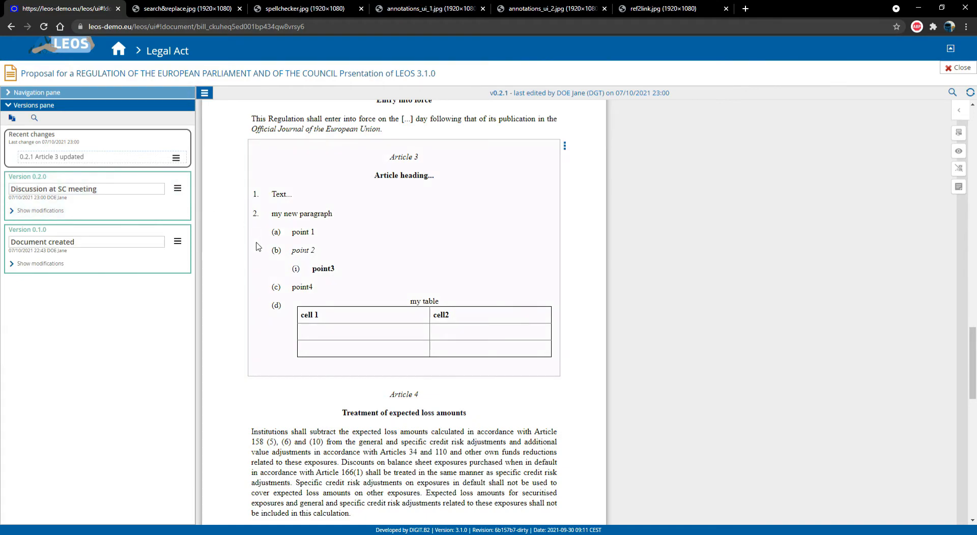
# Insert a new article after Article 2 and another one before the "Treatment of expected loss amounts" article
pyautogui.scroll(2, 308, 247)
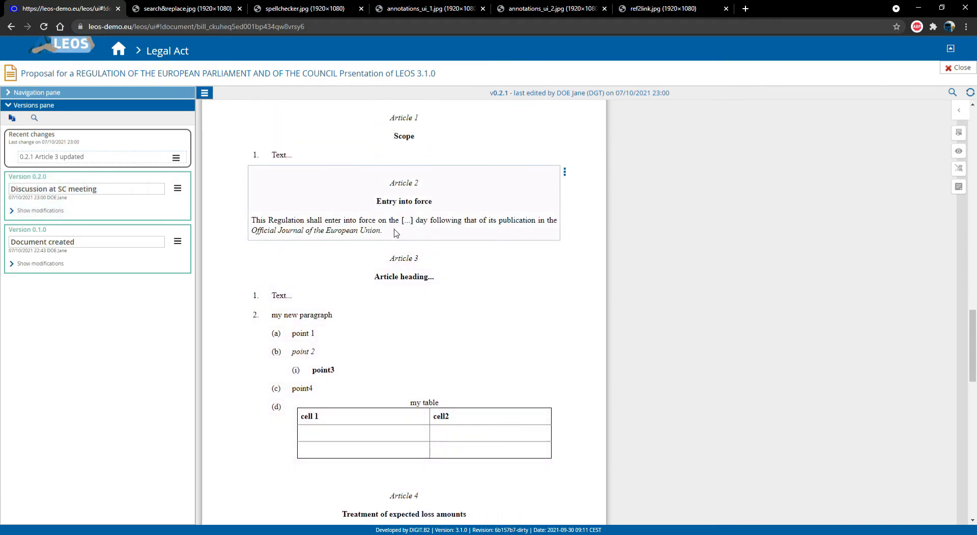
pyautogui.click(568, 173)
pyautogui.click(564, 208)
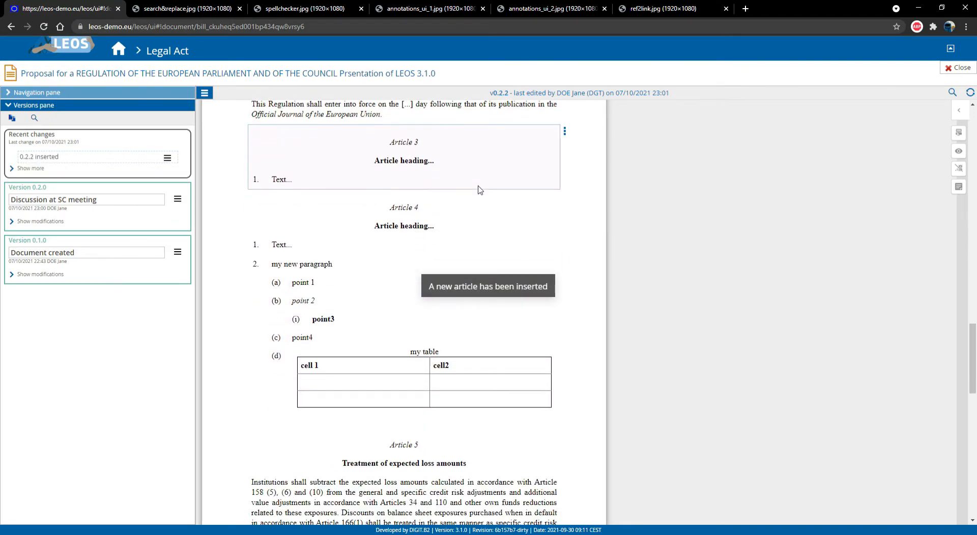
pyautogui.scroll(-1, 503, 226)
pyautogui.click(568, 330)
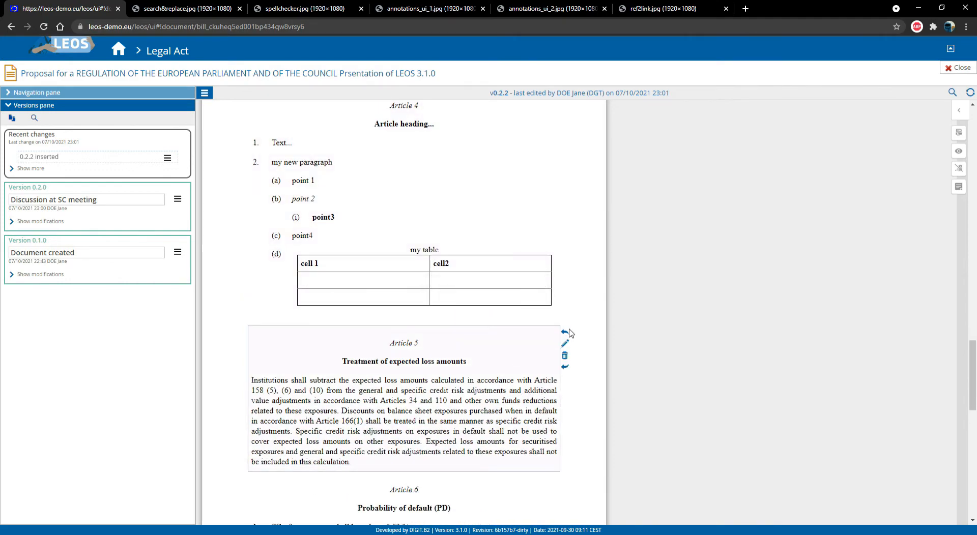
pyautogui.click(565, 332)
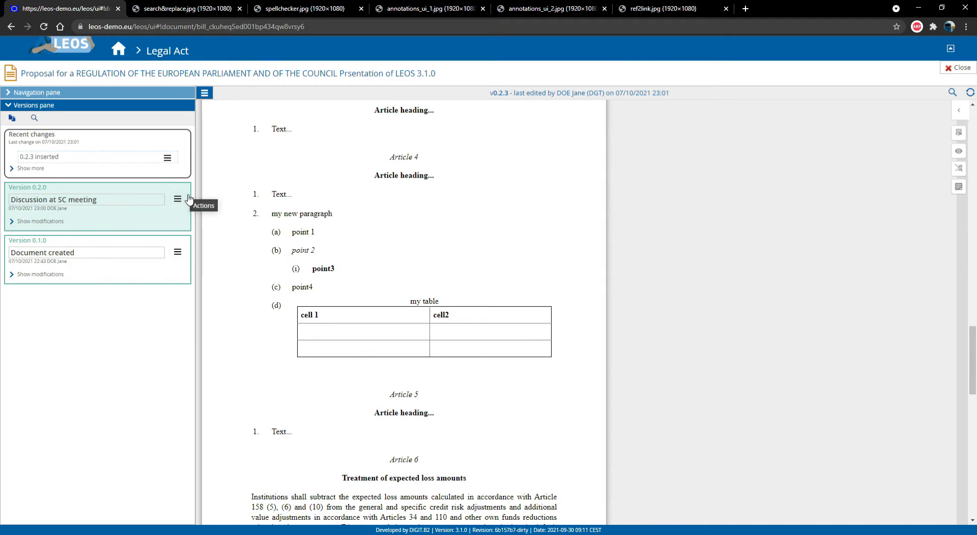
# Compare version 0.2.0 "Discussion at SC meeting" with the recent change 0.2.3
pyautogui.click(16, 121)
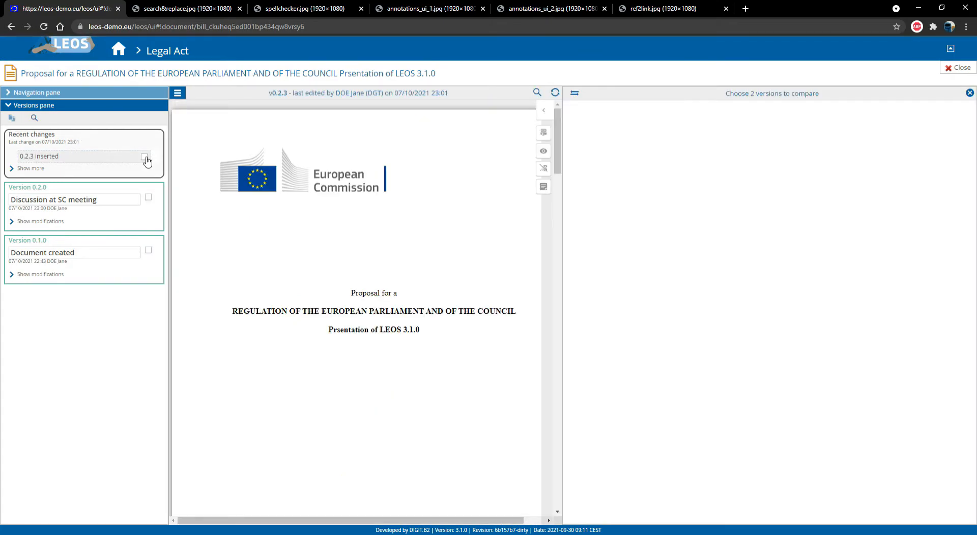
pyautogui.click(29, 171)
pyautogui.click(46, 249)
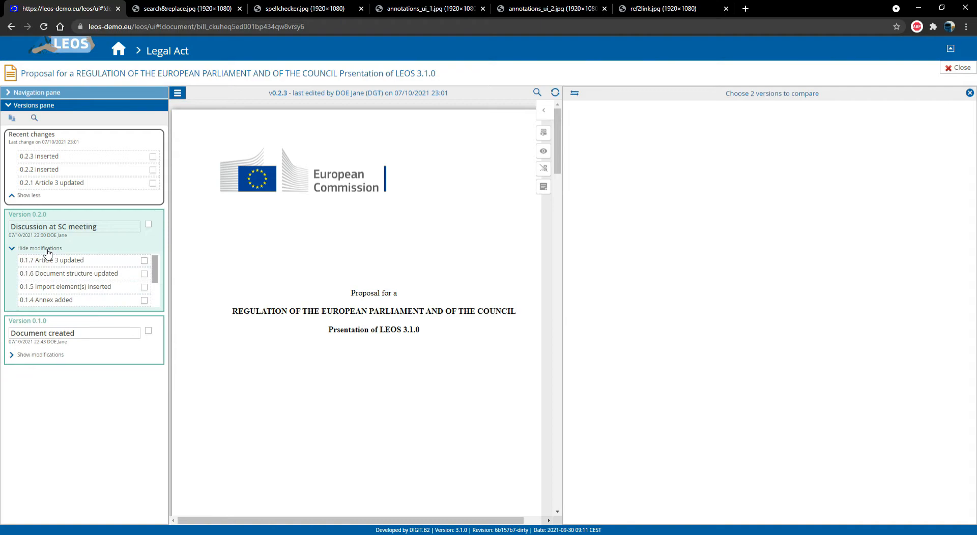
pyautogui.click(48, 249)
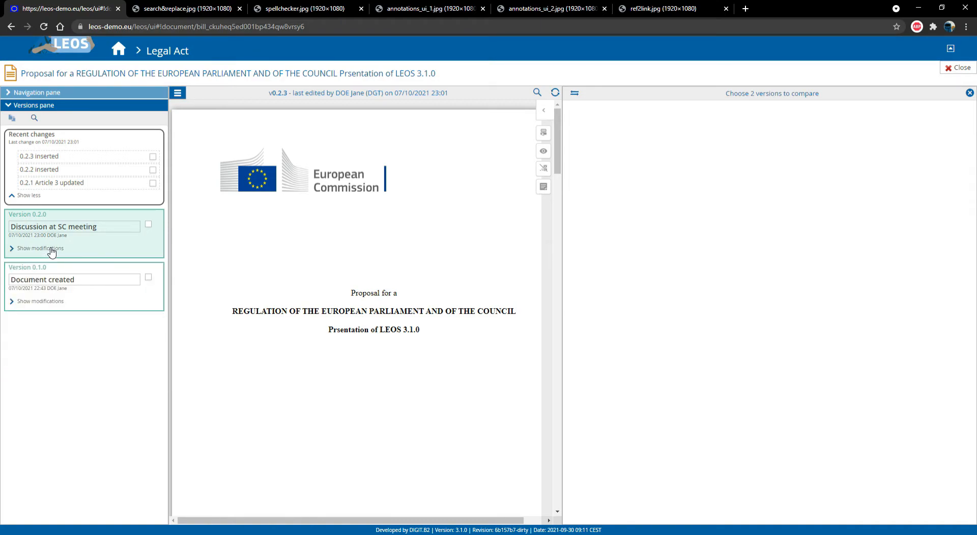
pyautogui.click(148, 224)
pyautogui.click(153, 157)
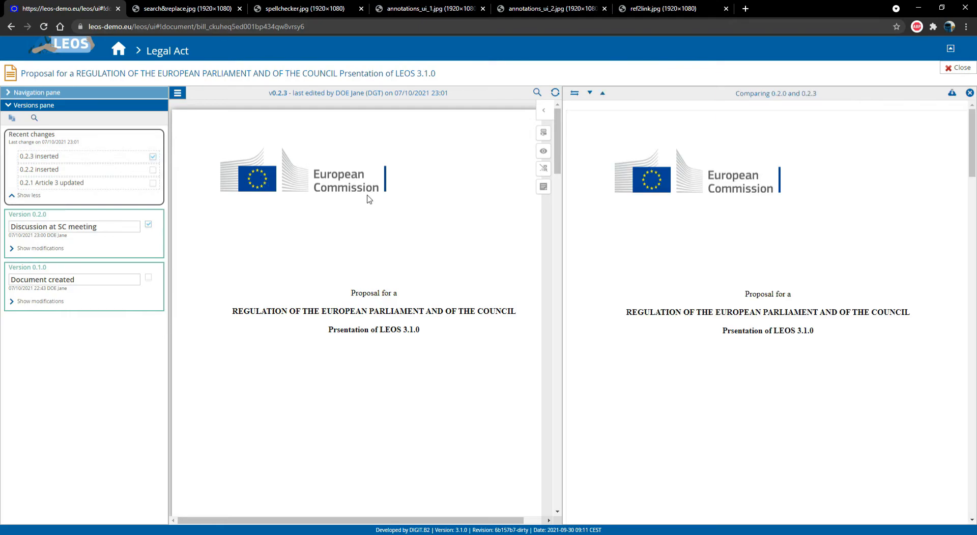
# Examine the marked differences in the articles and the table between the two compared versions, then close the comparison
pyautogui.scroll(-5, 667, 218)
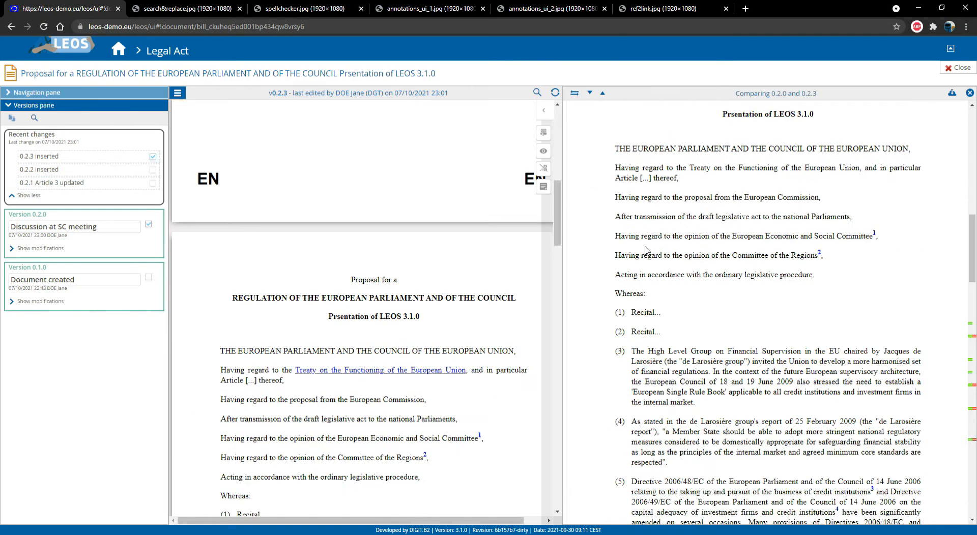
pyautogui.scroll(-15, 646, 249)
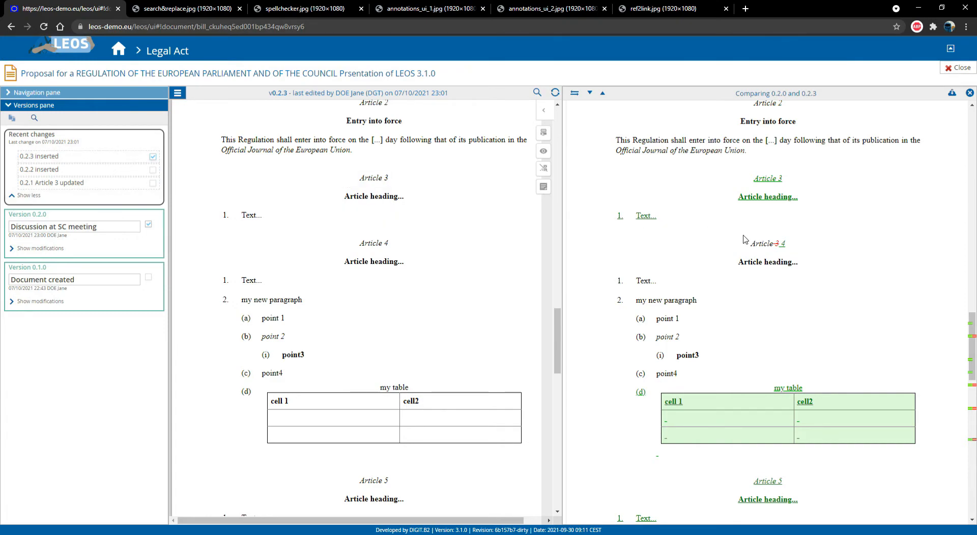
pyautogui.scroll(-1, 741, 197)
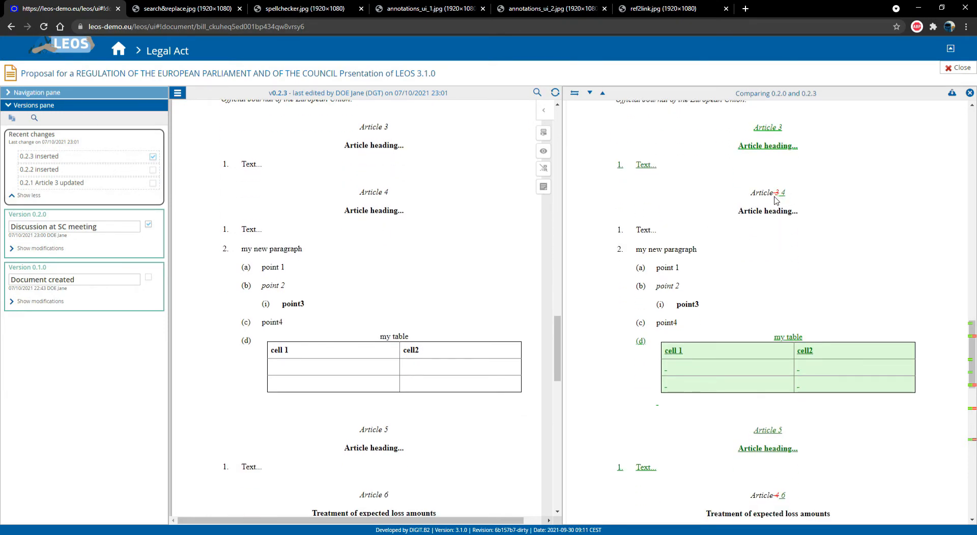
pyautogui.scroll(-2, 766, 231)
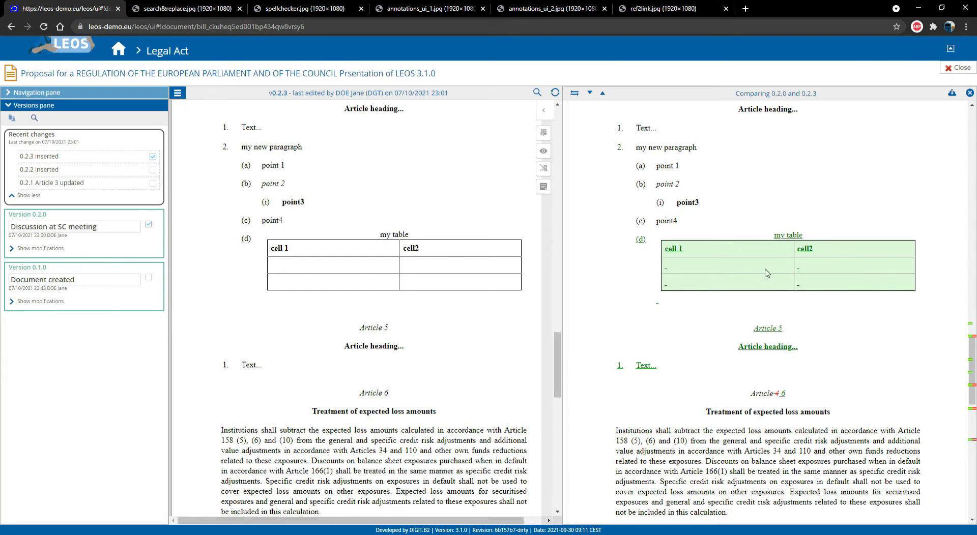
pyautogui.scroll(1, 767, 273)
pyautogui.scroll(-1, 767, 273)
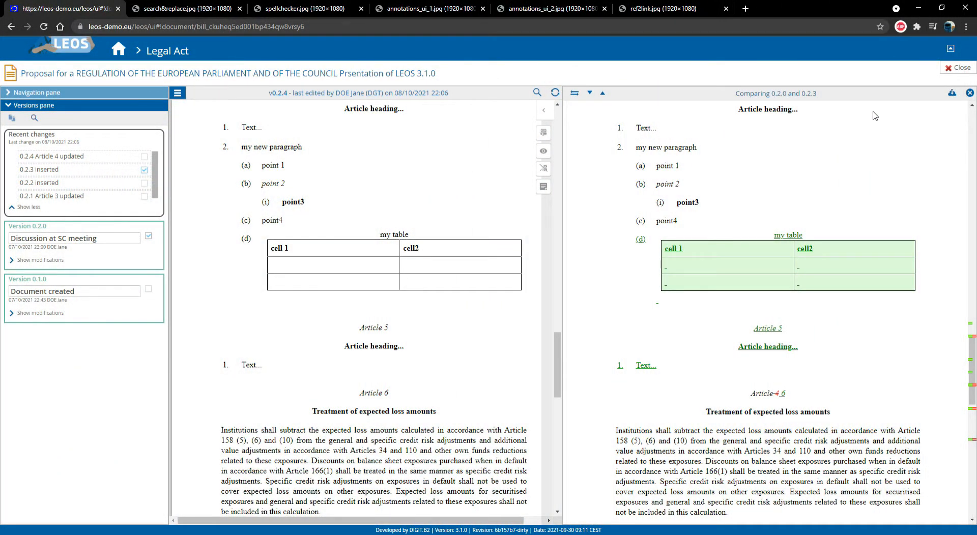
pyautogui.click(970, 93)
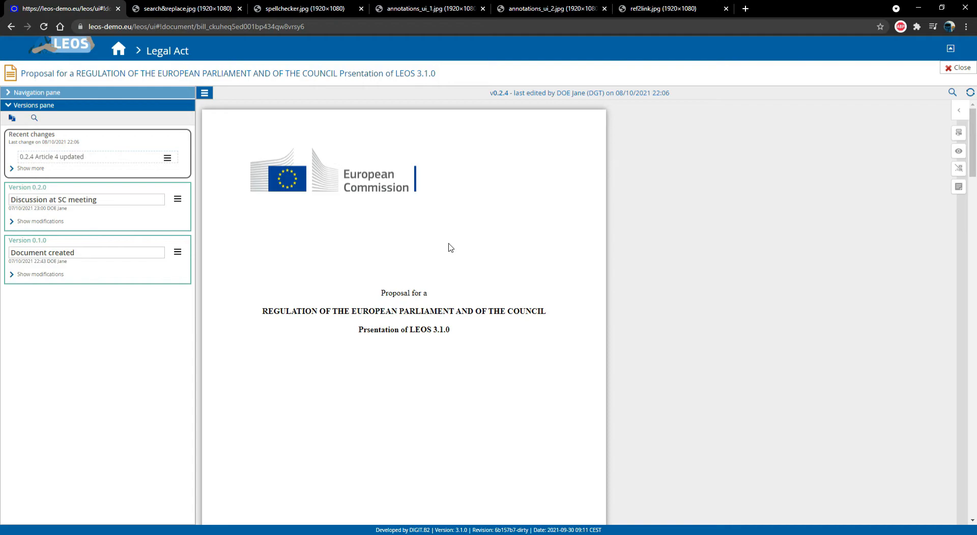
# Insert an internal reference to Article 8(1), point (a) at the end of paragraph 2 in Article 7
pyautogui.scroll(-15, 451, 248)
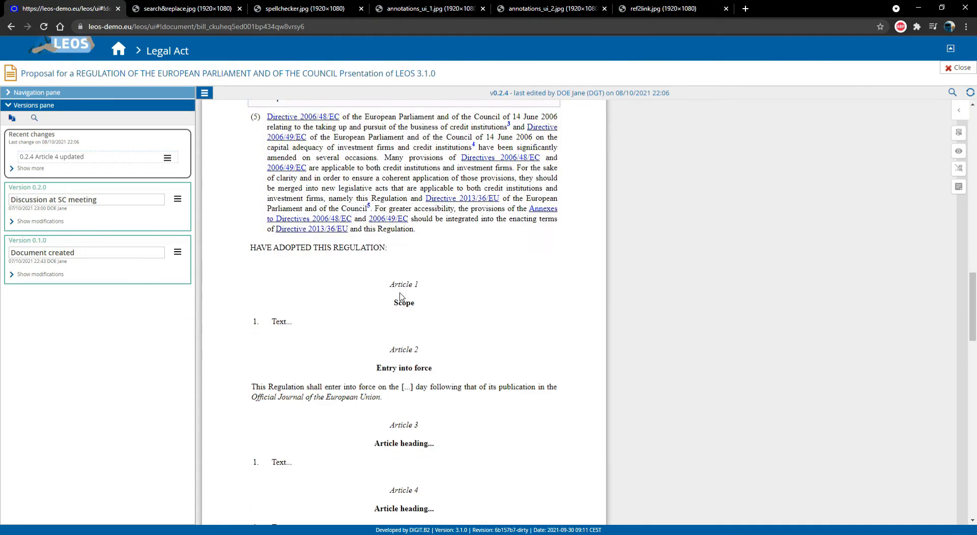
pyautogui.scroll(-15, 401, 296)
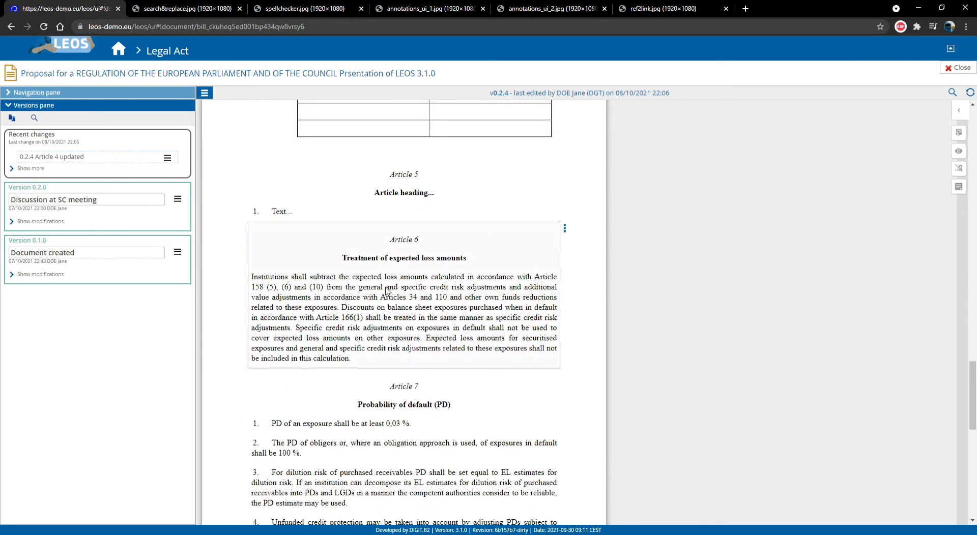
pyautogui.scroll(-3, 423, 333)
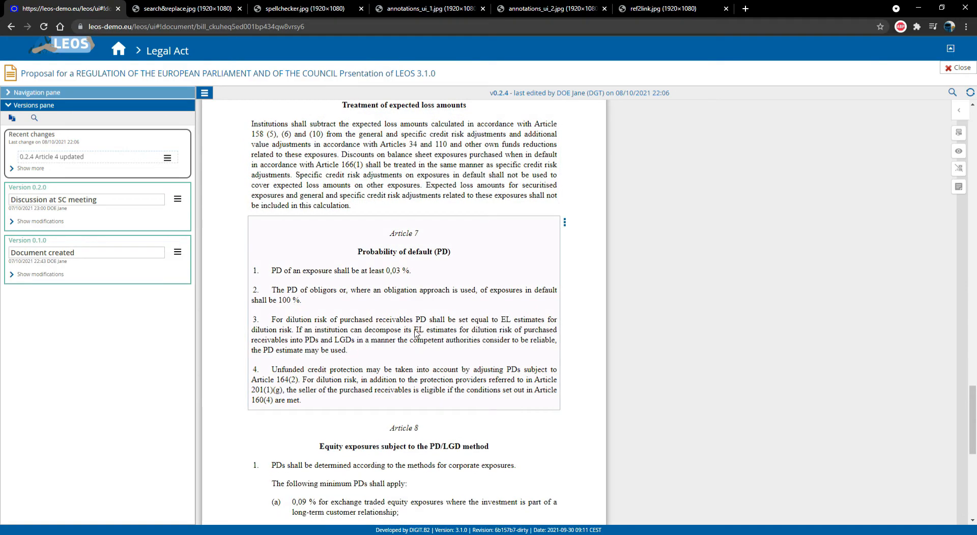
pyautogui.doubleClick(416, 331)
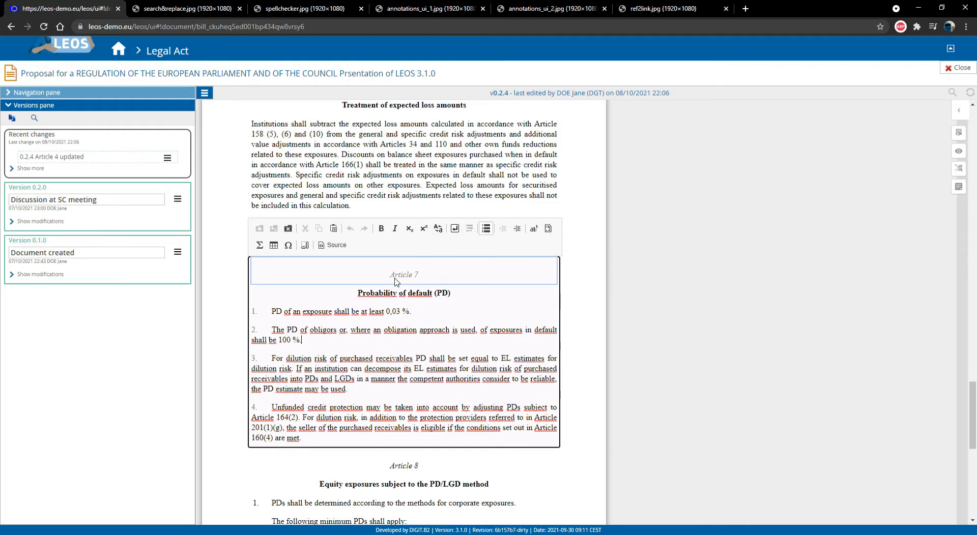
pyautogui.click(548, 229)
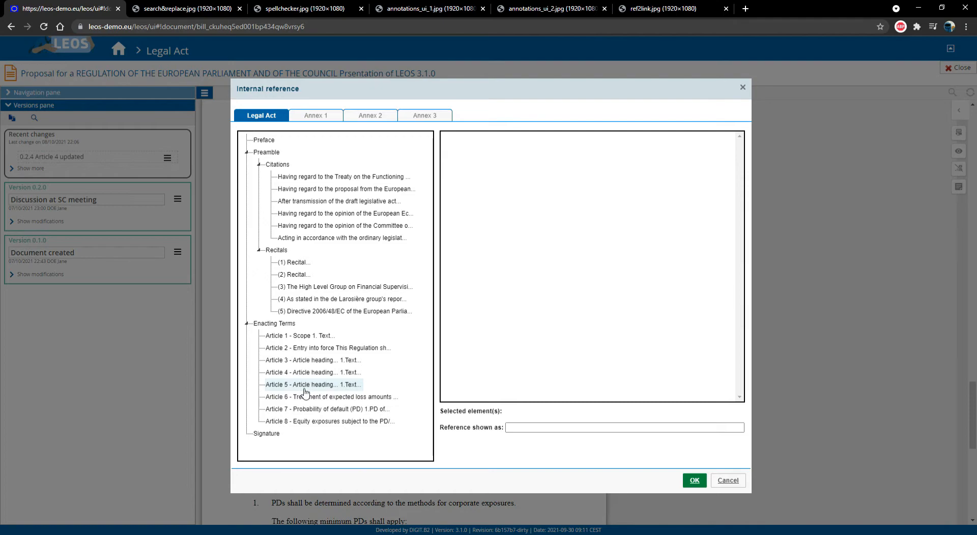
pyautogui.click(307, 422)
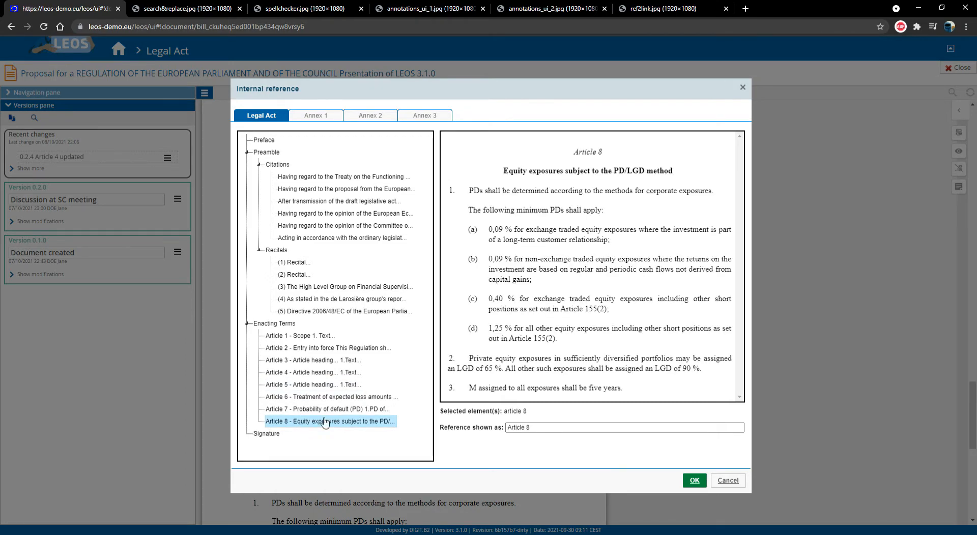
pyautogui.click(526, 240)
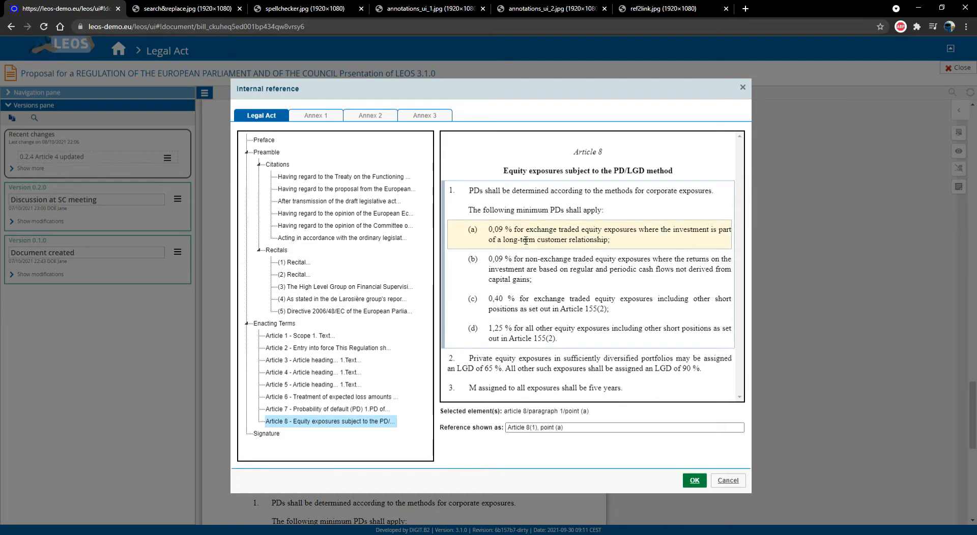
pyautogui.click(564, 431)
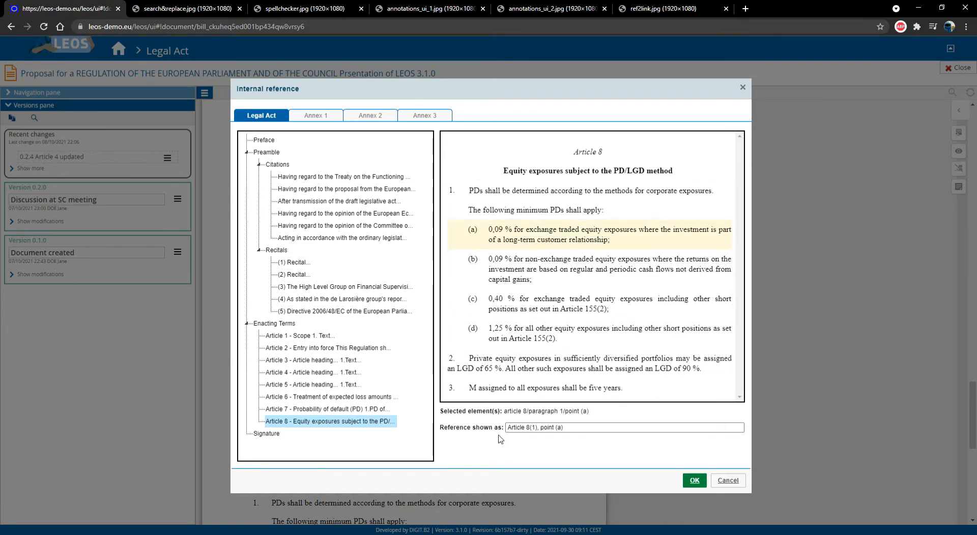
pyautogui.moveTo(564, 432); pyautogui.dragTo(493, 432)
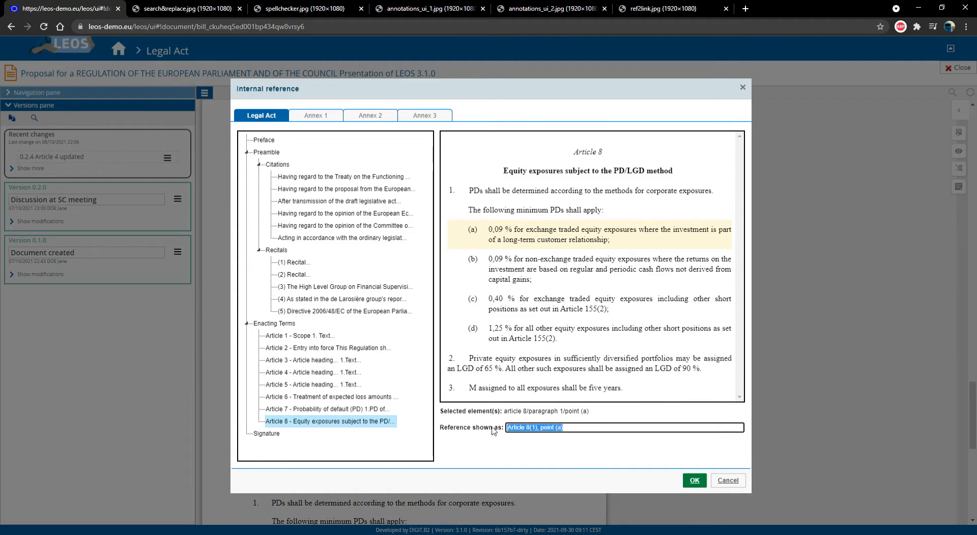
pyautogui.click(586, 433)
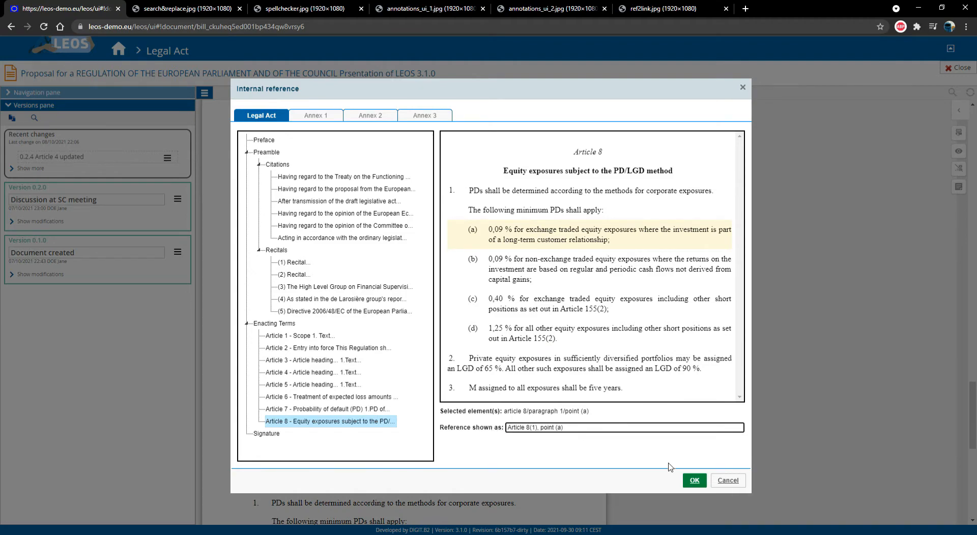
pyautogui.click(697, 483)
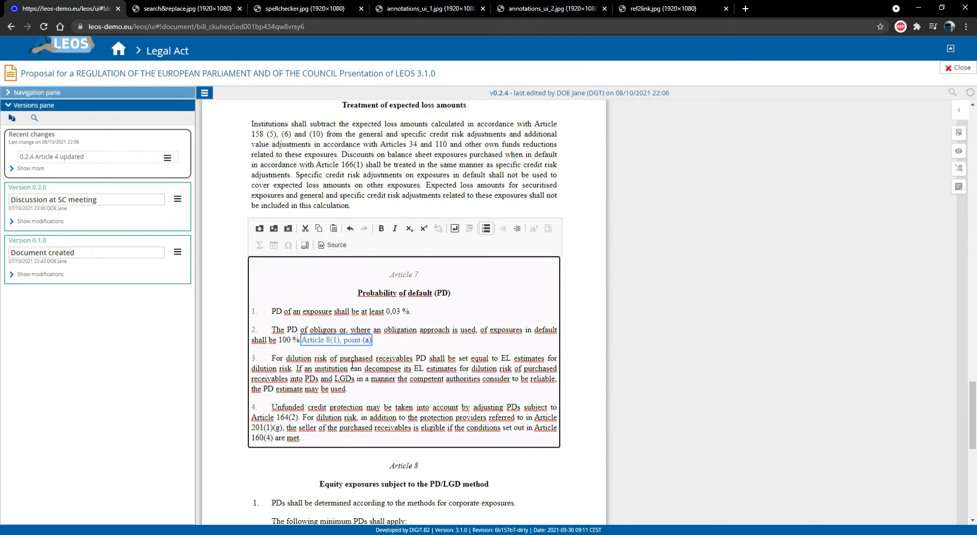
# Save and close Article 7, then insert a new article directly after it
pyautogui.click(274, 230)
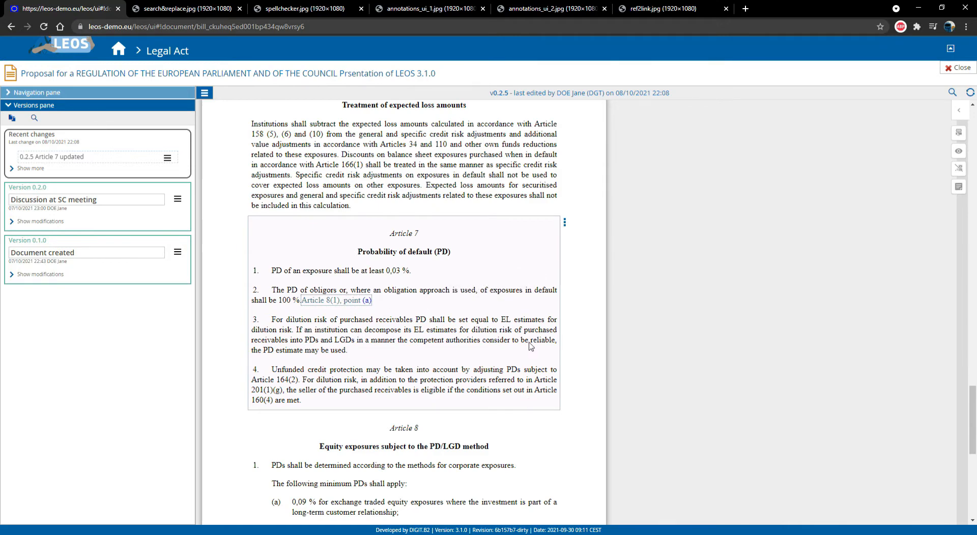
pyautogui.moveTo(569, 225)
pyautogui.click(565, 259)
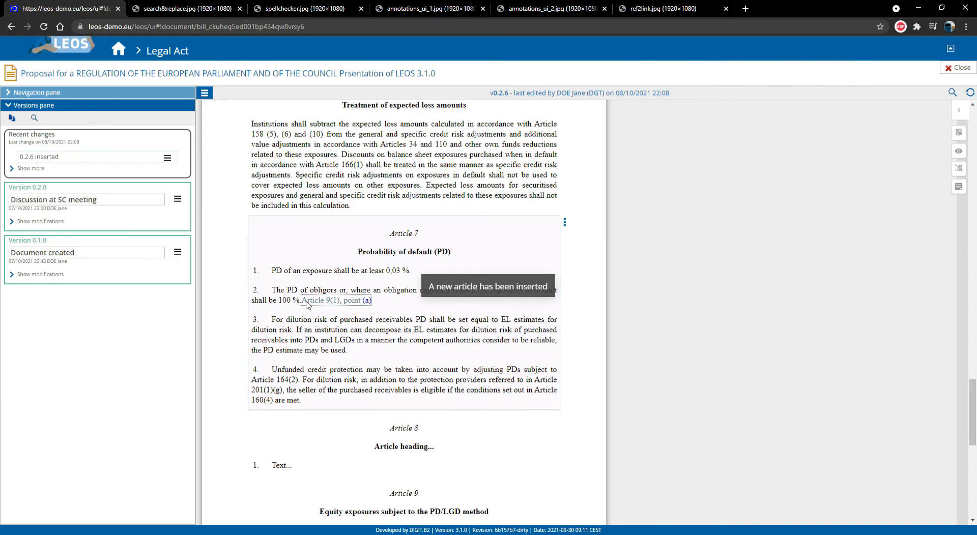
# Insert an internal reference to Annex 2, point 1.1 at the end of paragraph 3 in Article 7
pyautogui.scroll(-1, 356, 351)
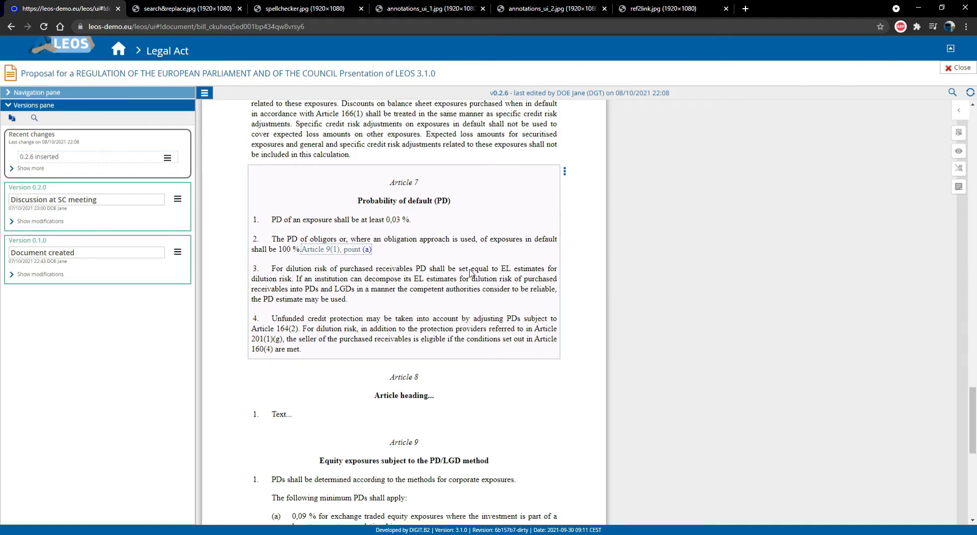
pyautogui.doubleClick(421, 269)
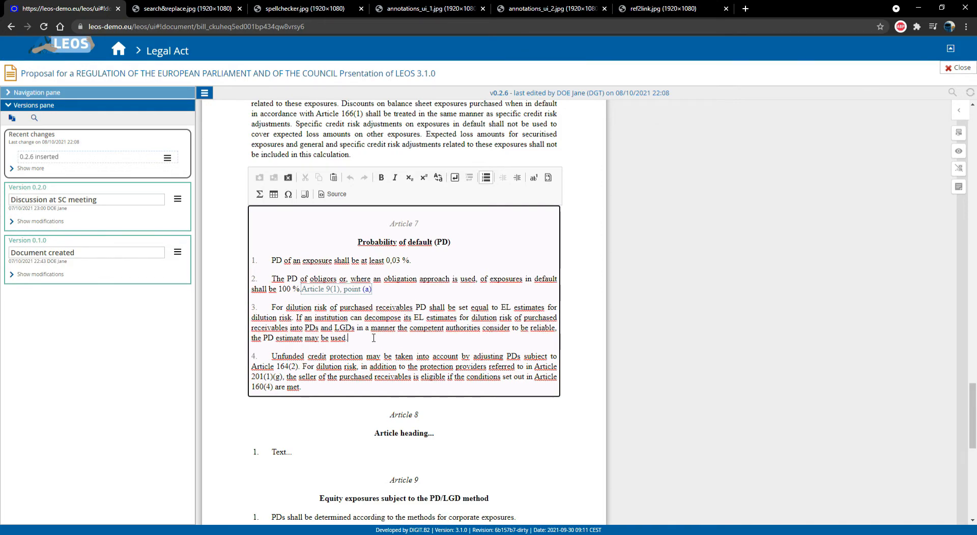
pyautogui.click(548, 177)
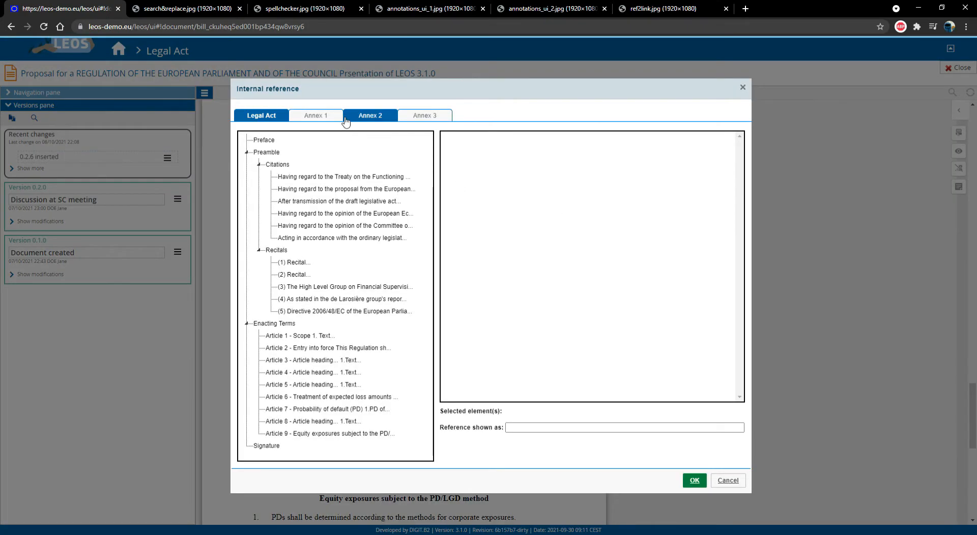
pyautogui.click(379, 117)
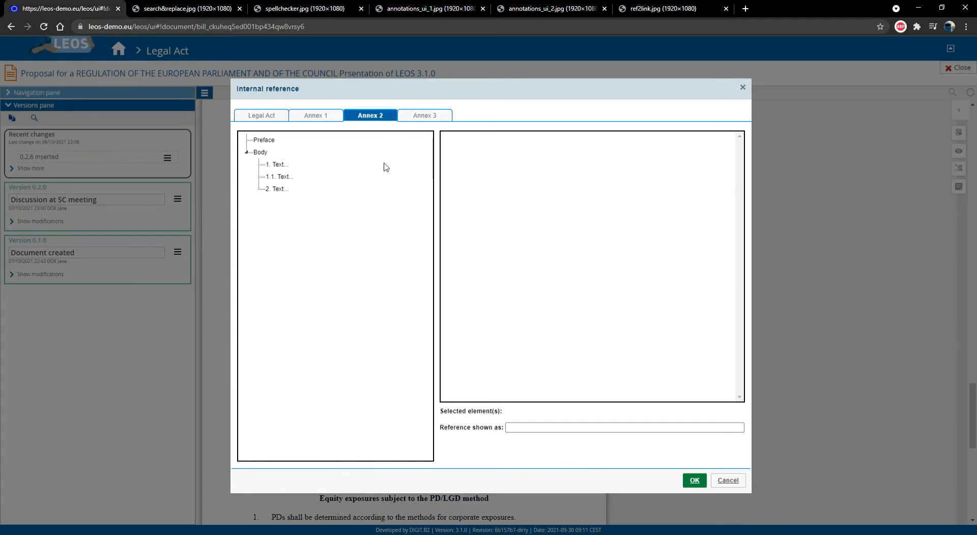
pyautogui.click(282, 178)
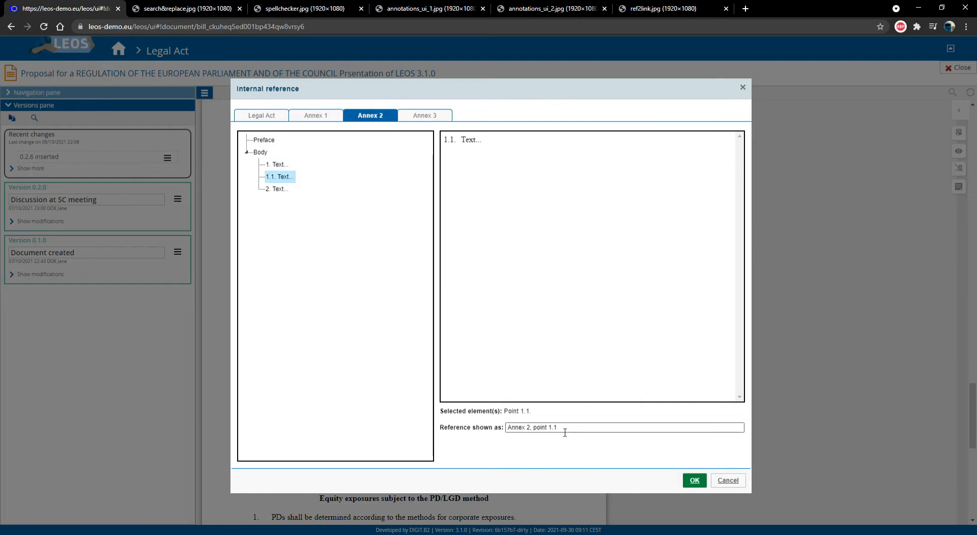
pyautogui.click(695, 482)
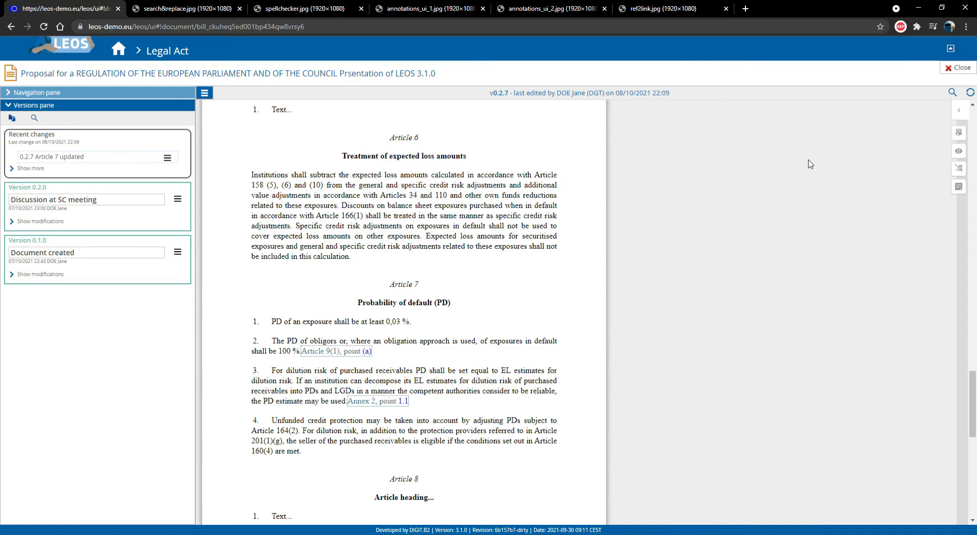
# View the search&replace.jpg slide and open the search and replace options for the legal act
pyautogui.click(952, 93)
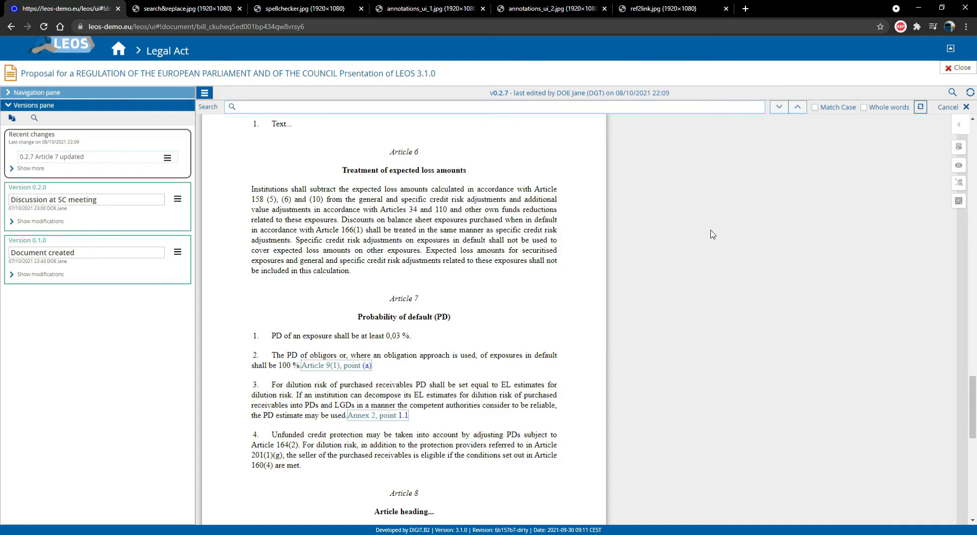
pyautogui.click(187, 9)
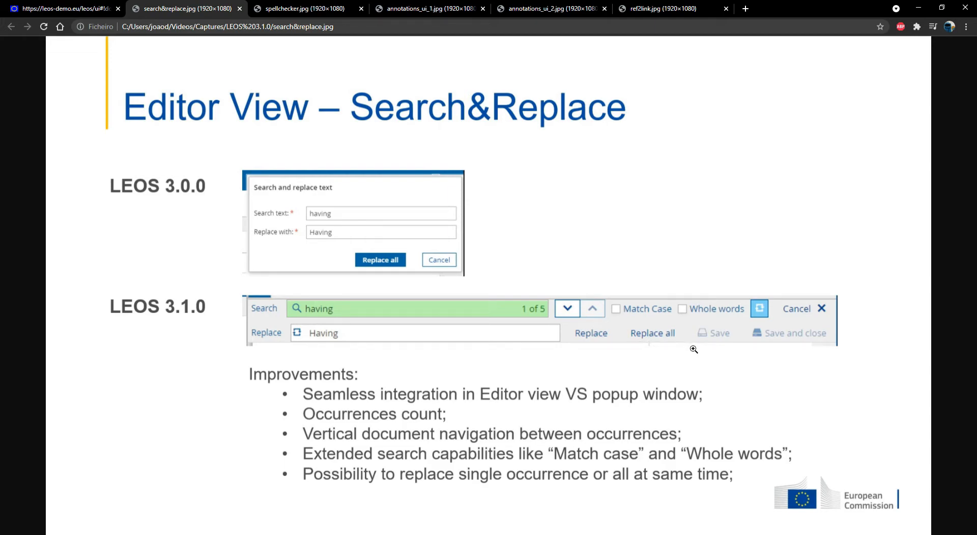
pyautogui.click(60, 8)
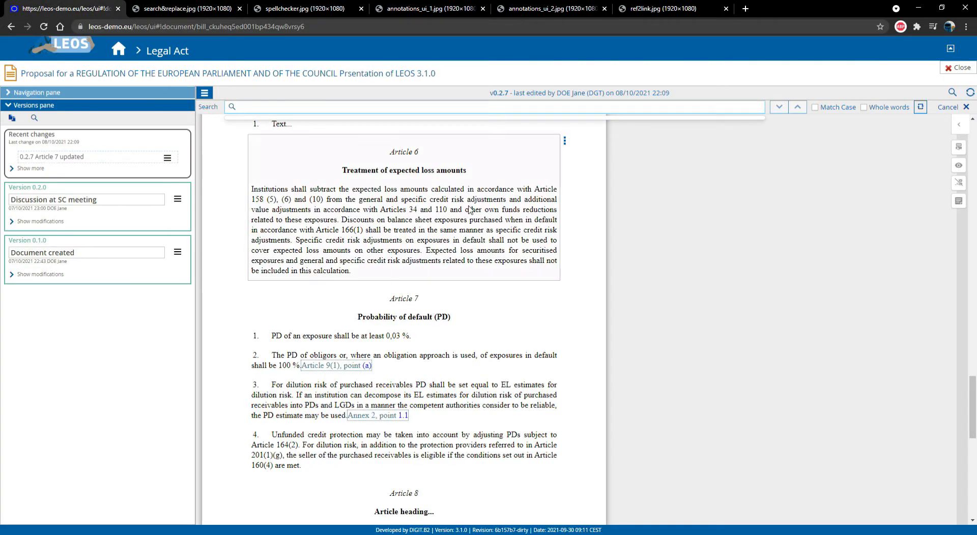
pyautogui.click(921, 107)
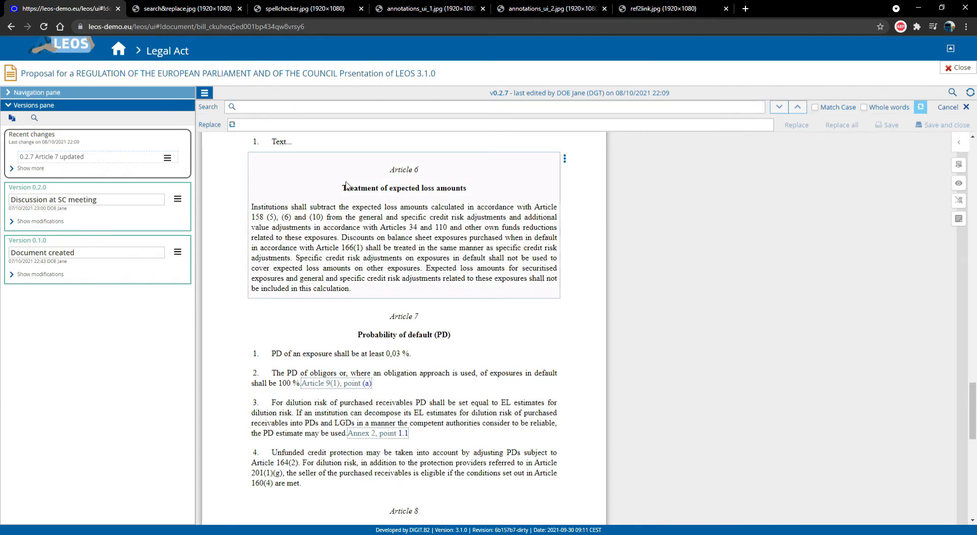
# Search the legal act for "accordance" and go to its second occurrence in Article 6
pyautogui.click(273, 111)
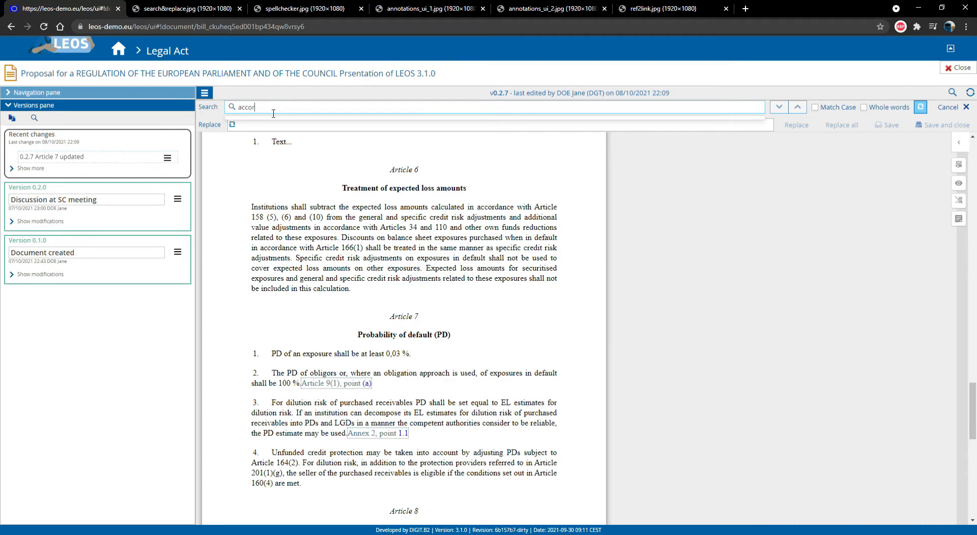
pyautogui.write('accordance')
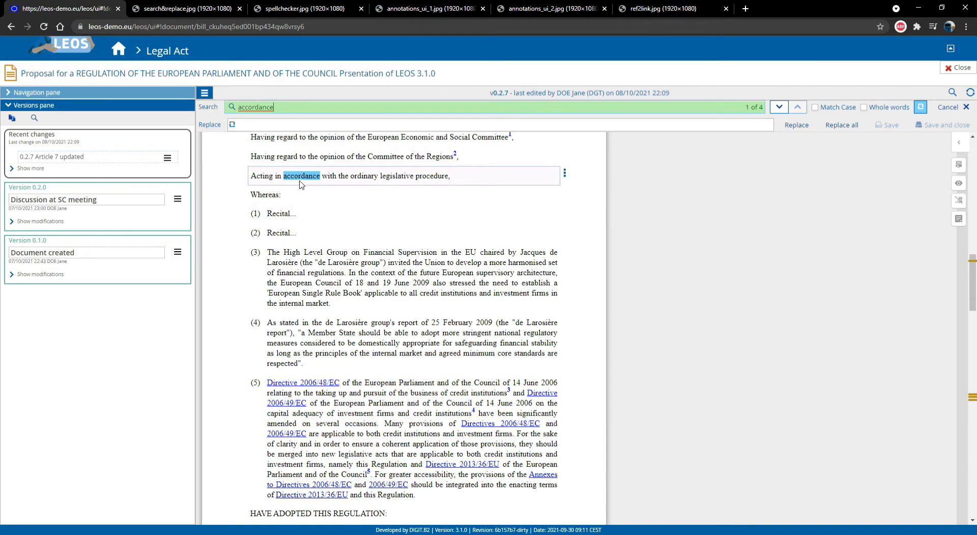
pyautogui.click(783, 108)
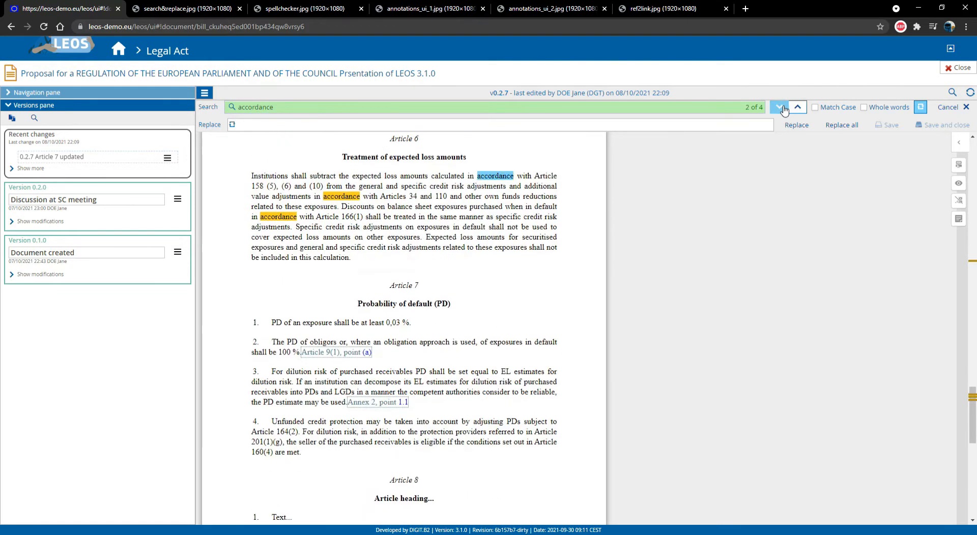
pyautogui.click(783, 109)
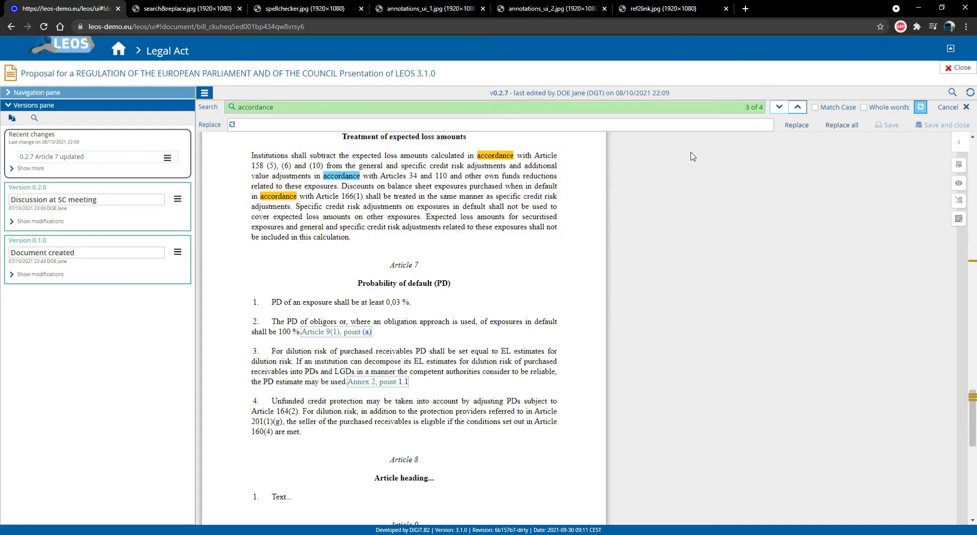
# Replace the selected occurrence of "accordance" in Article 6 with "CHANGED" and save the replacement
pyautogui.click(413, 127)
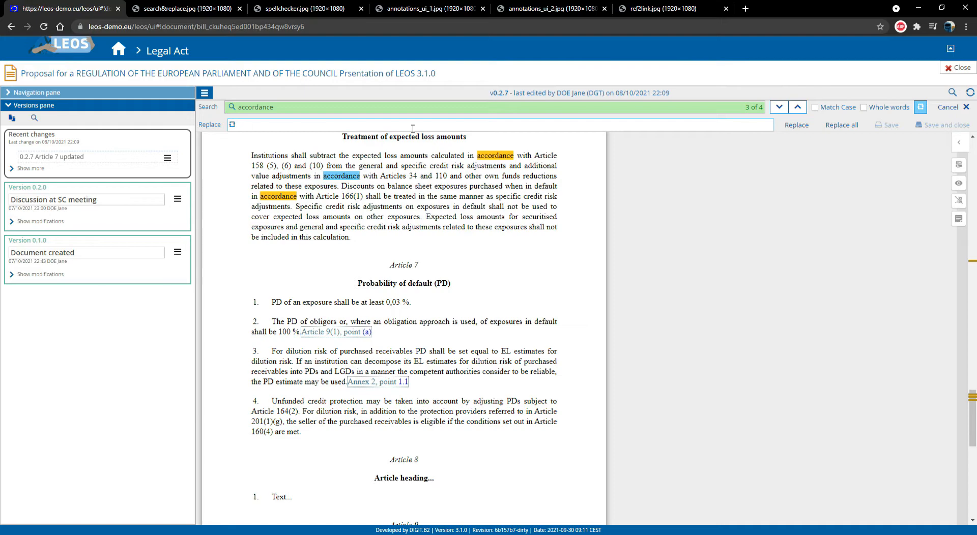
pyautogui.write('CHANGED')
pyautogui.click(808, 127)
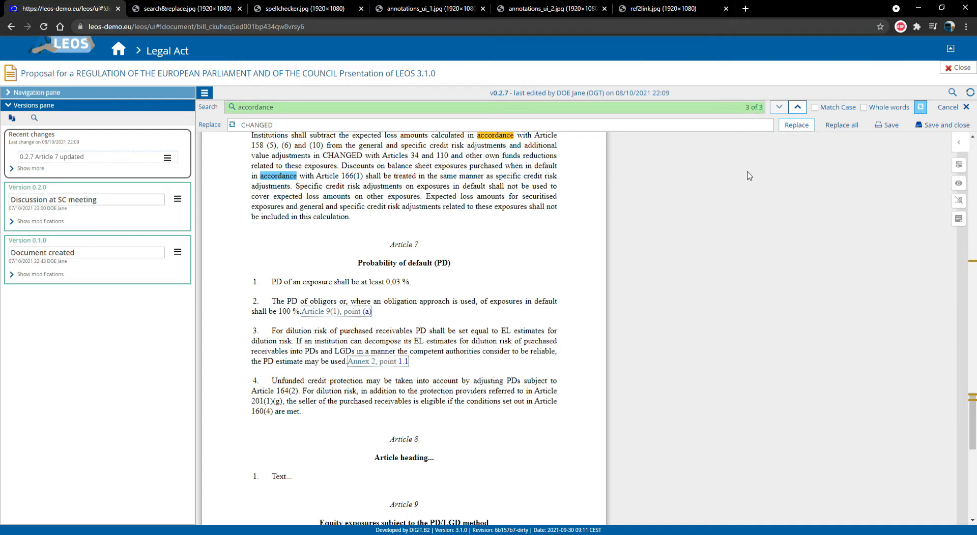
pyautogui.scroll(1, 759, 178)
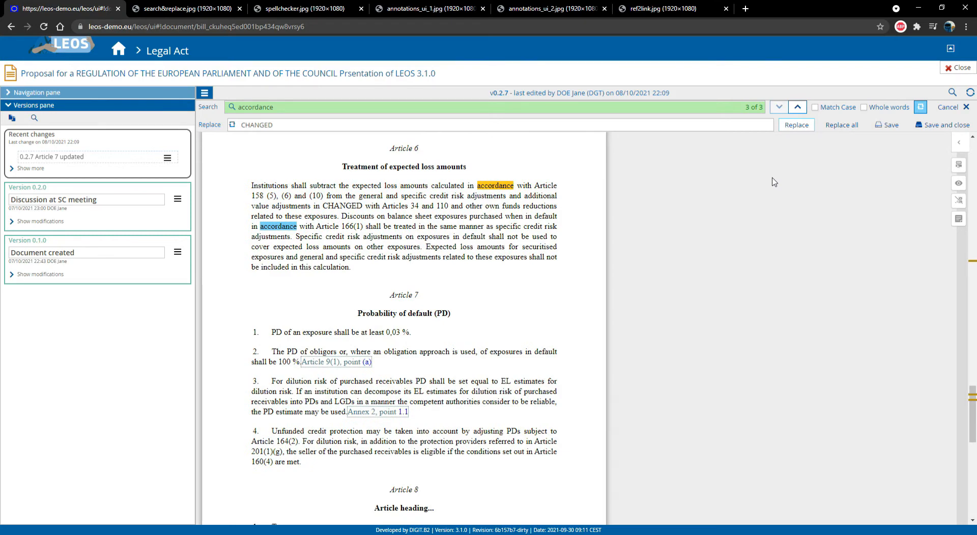
pyautogui.click(895, 131)
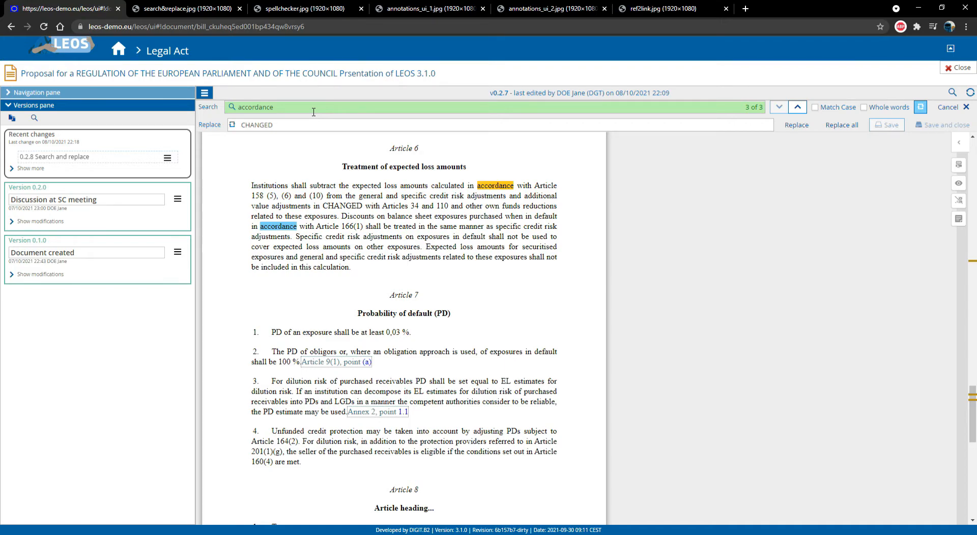
# Search for "credit" and replace its first two occurrences, in recitals 3 and 5, with "CHANGED 2"
pyautogui.moveTo(310, 113); pyautogui.dragTo(238, 107)
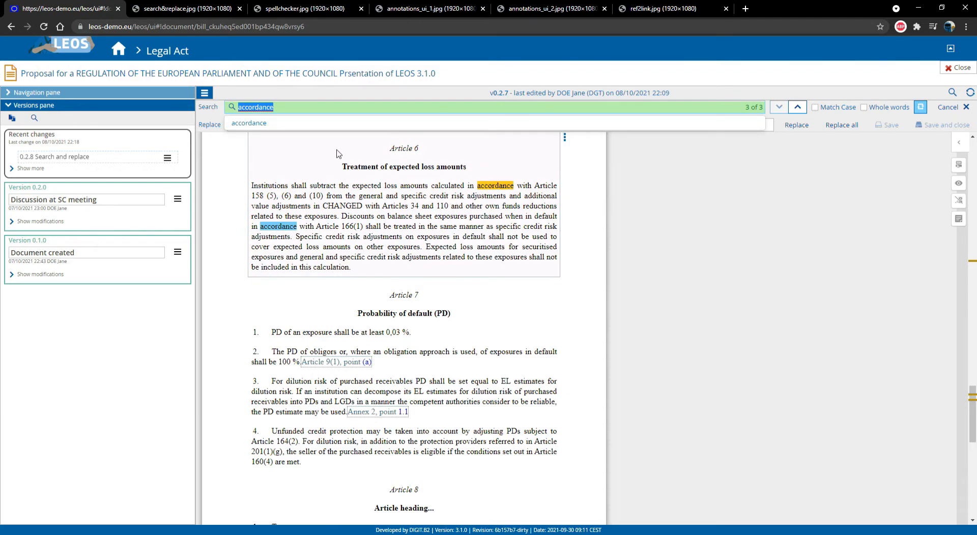
pyautogui.write('cr')
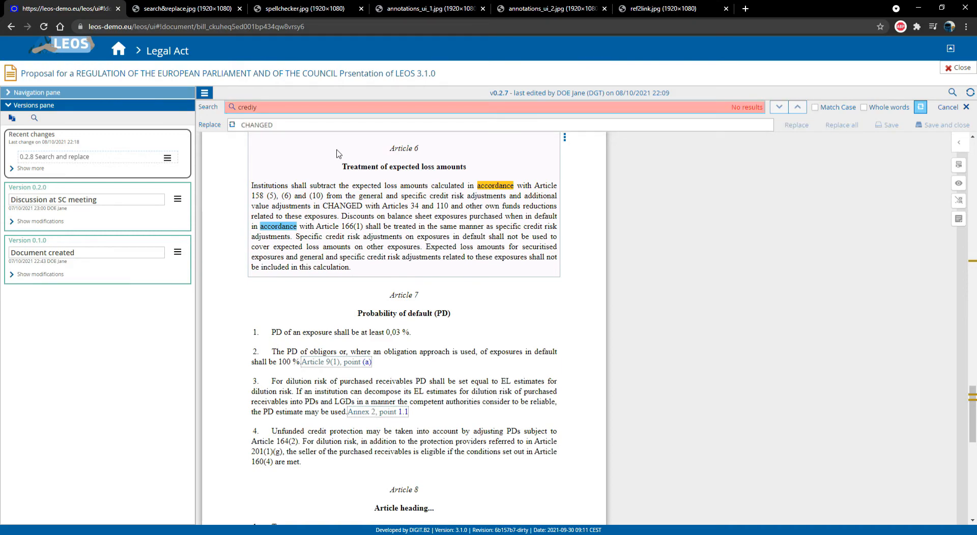
pyautogui.write('edit')
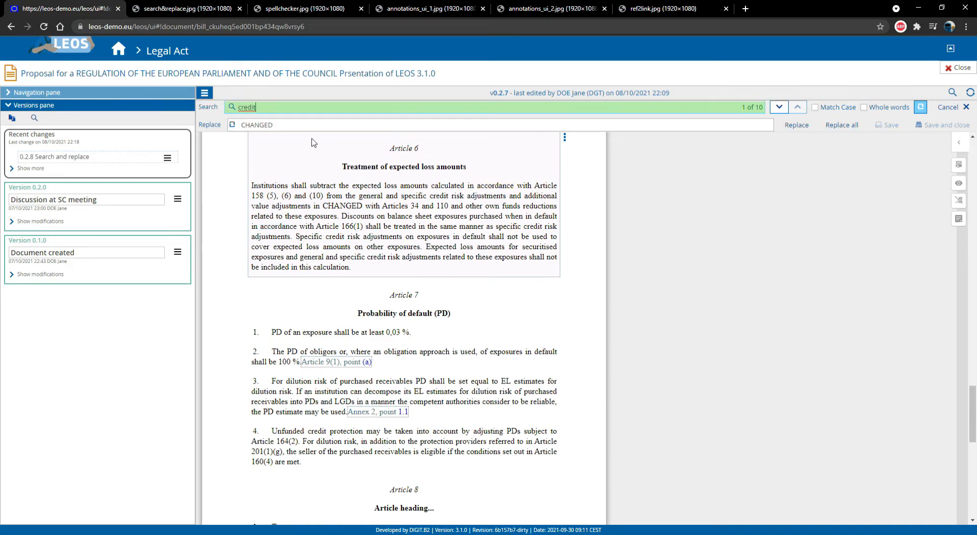
pyautogui.click(285, 127)
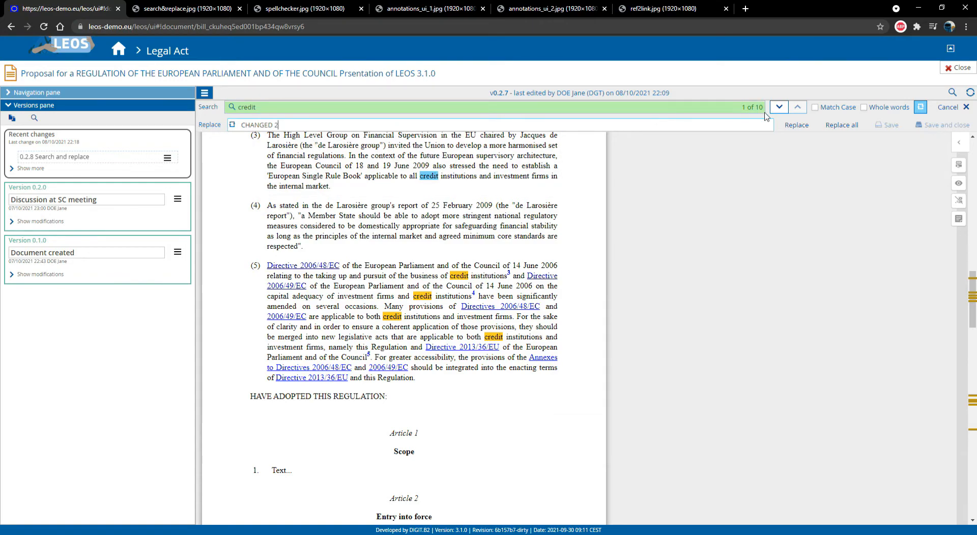
pyautogui.click(804, 126)
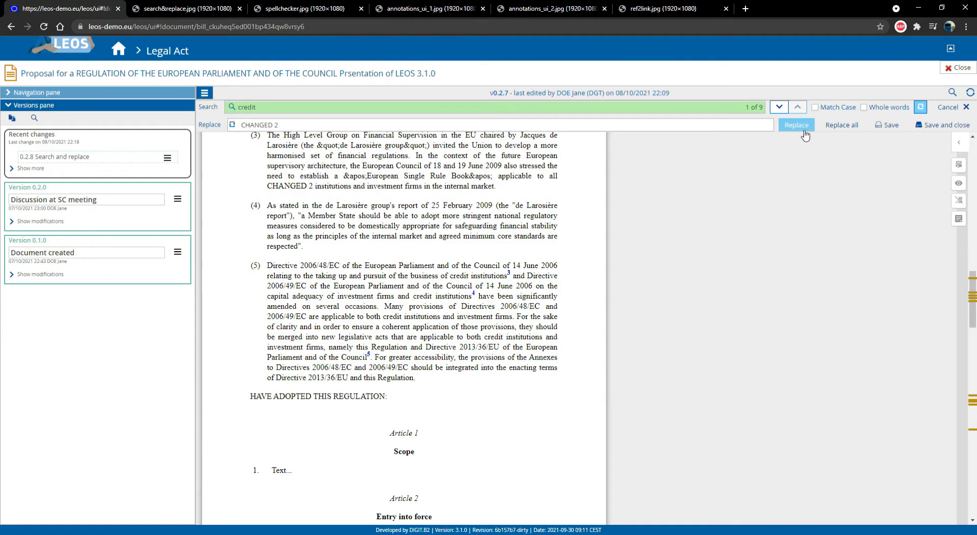
pyautogui.click(796, 125)
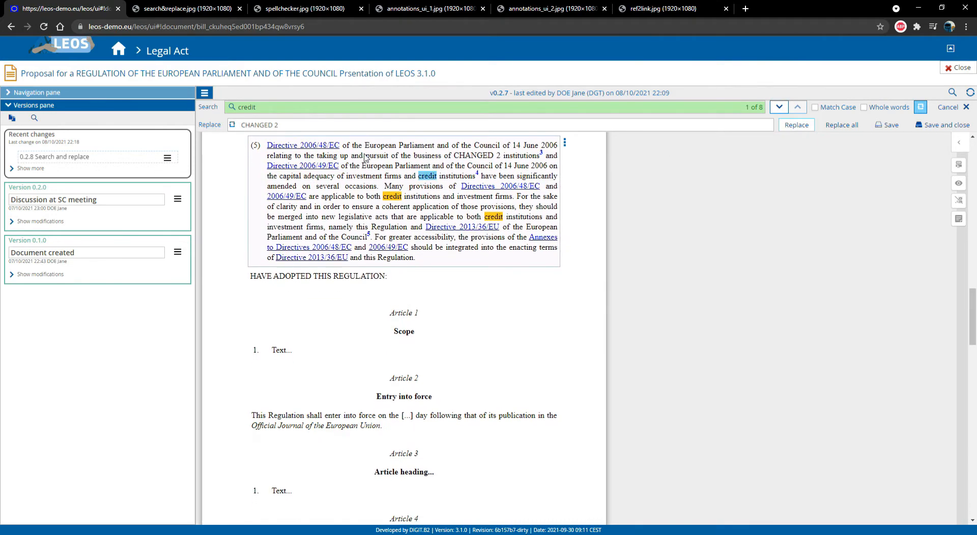
# Replace all occurrences of "institutions" with "CHANGED 3", then save and close the search and replace
pyautogui.moveTo(257, 107); pyautogui.dragTo(187, 107)
pyautogui.write('inst')
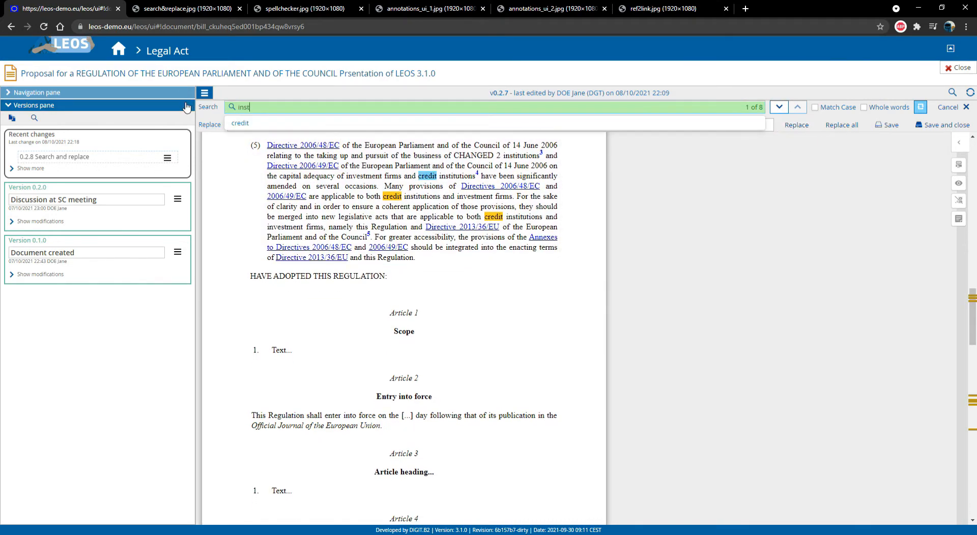
pyautogui.write('itutions')
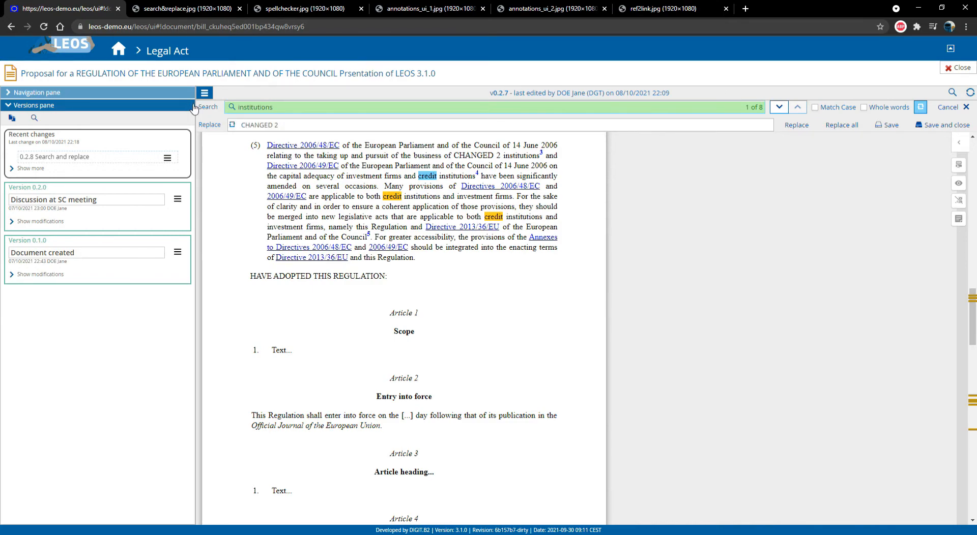
pyautogui.click(318, 125)
pyautogui.press('BackSpace')
pyautogui.press('BackSpace')
pyautogui.write('3')
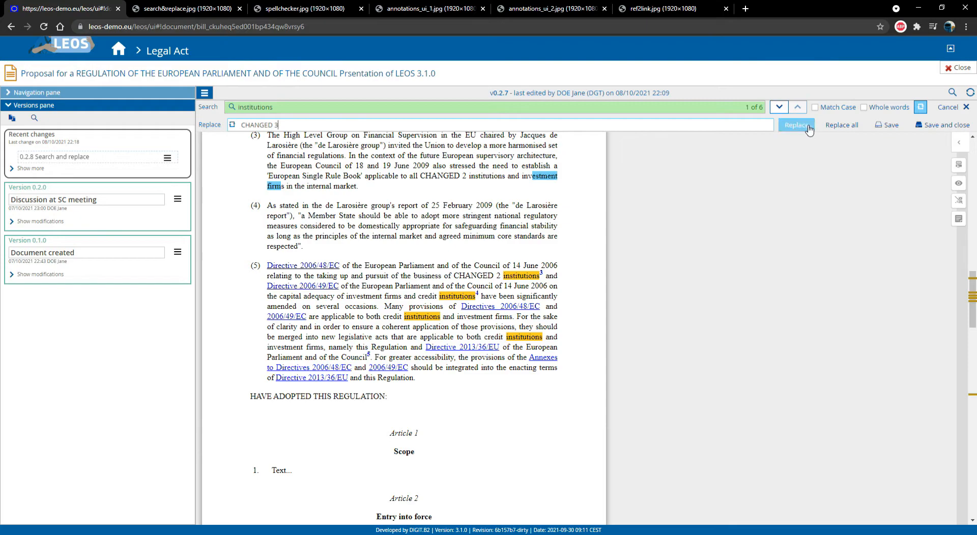
pyautogui.click(843, 127)
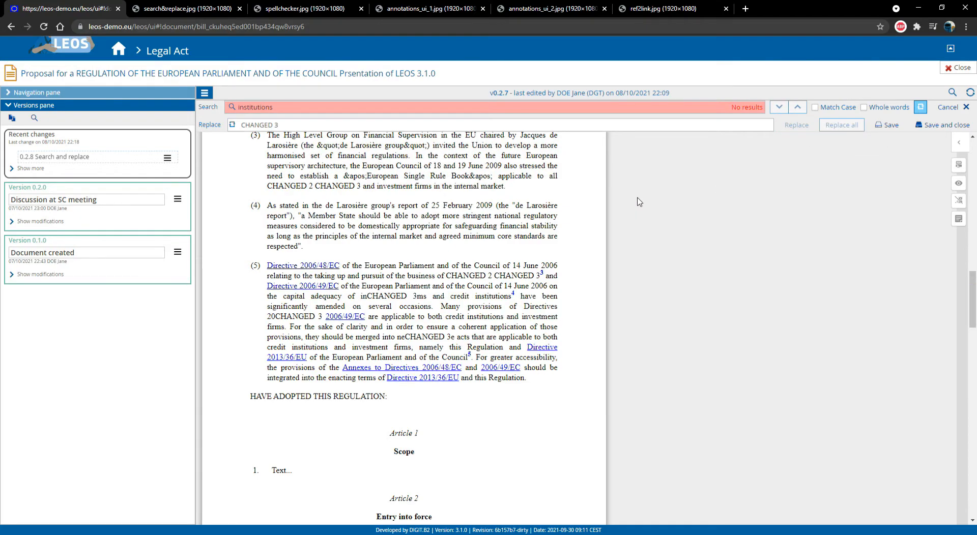
pyautogui.click(950, 129)
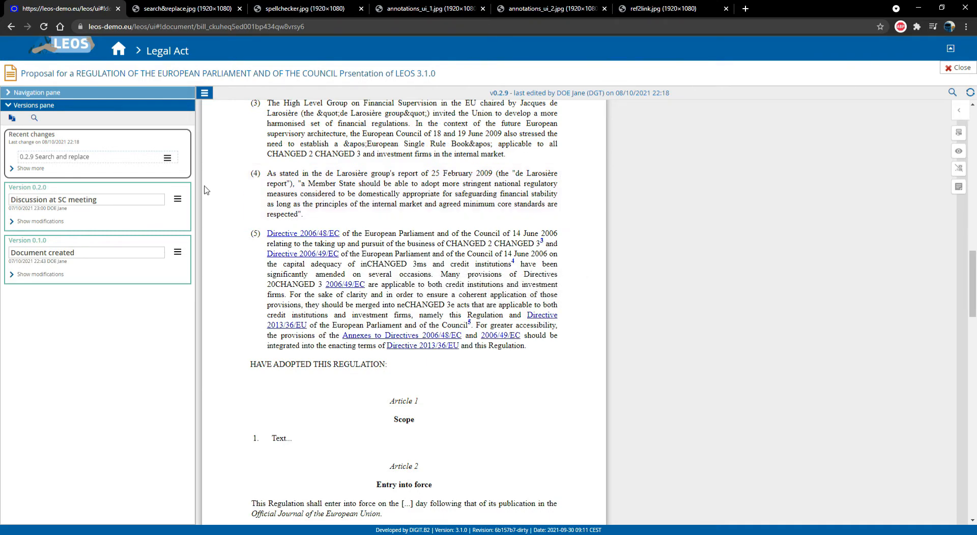
# Expand the list of recent changes, then view the spellchecker.jpg slide
pyautogui.click(41, 173)
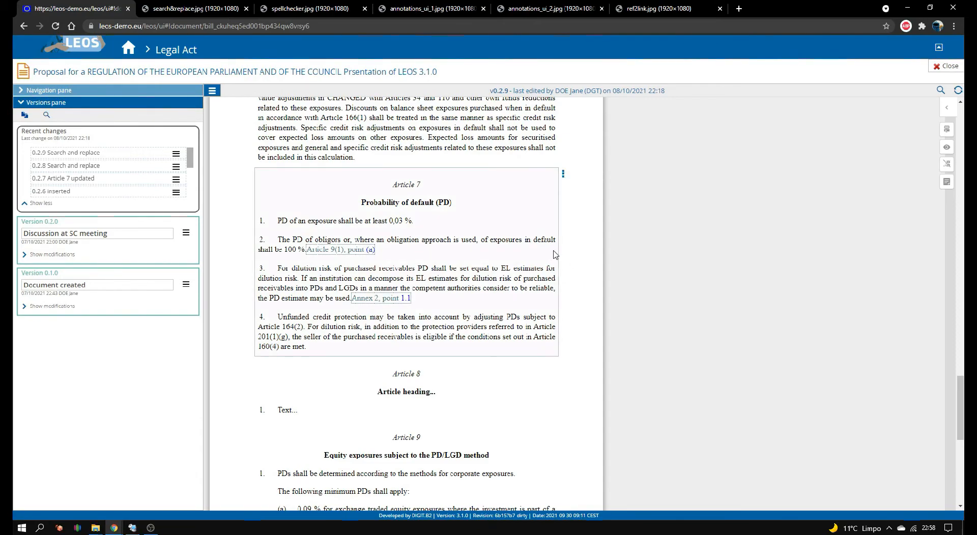
pyautogui.click(293, 10)
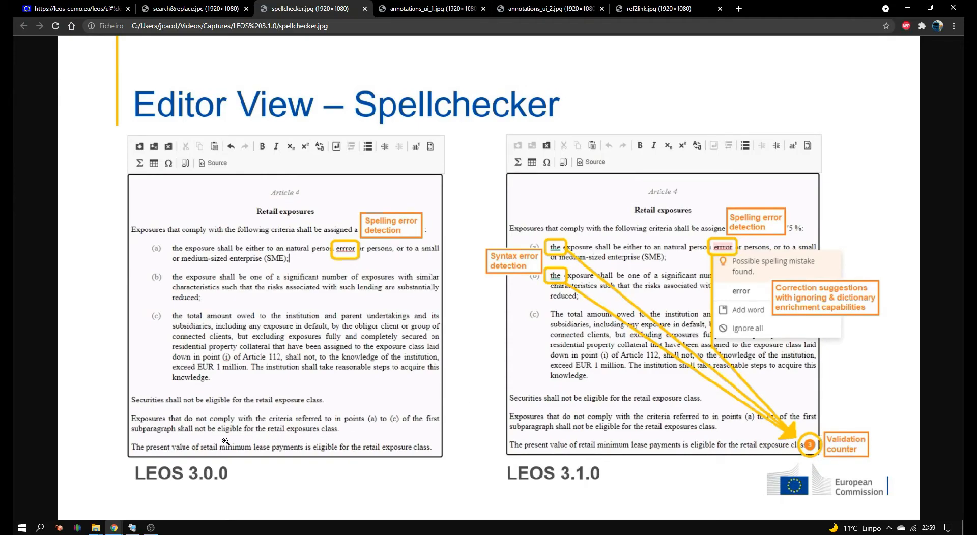
# Switch to the Remote Desktop session, open Article 7 for editing and correct "wheire" in paragraph 2 to "where" using the spellchecker suggestion
pyautogui.click(133, 530)
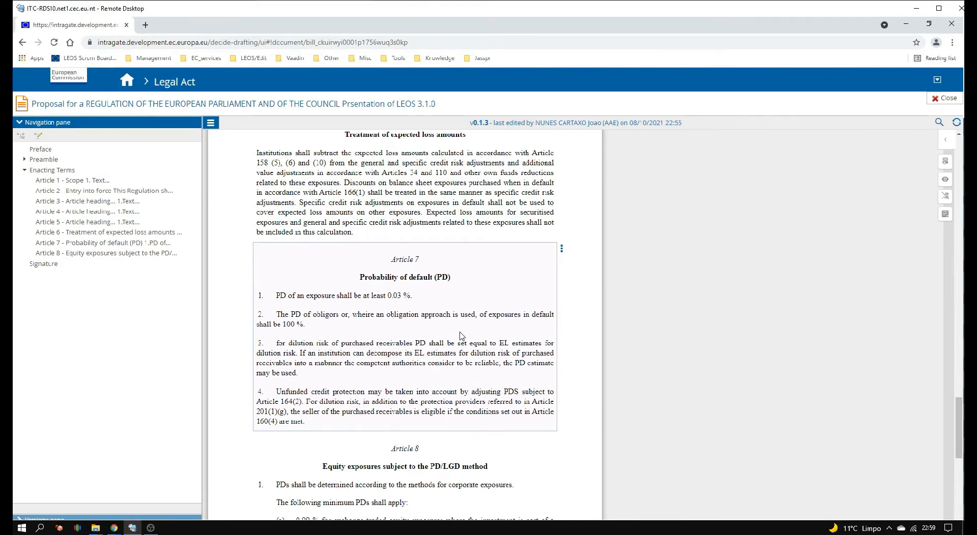
pyautogui.doubleClick(461, 336)
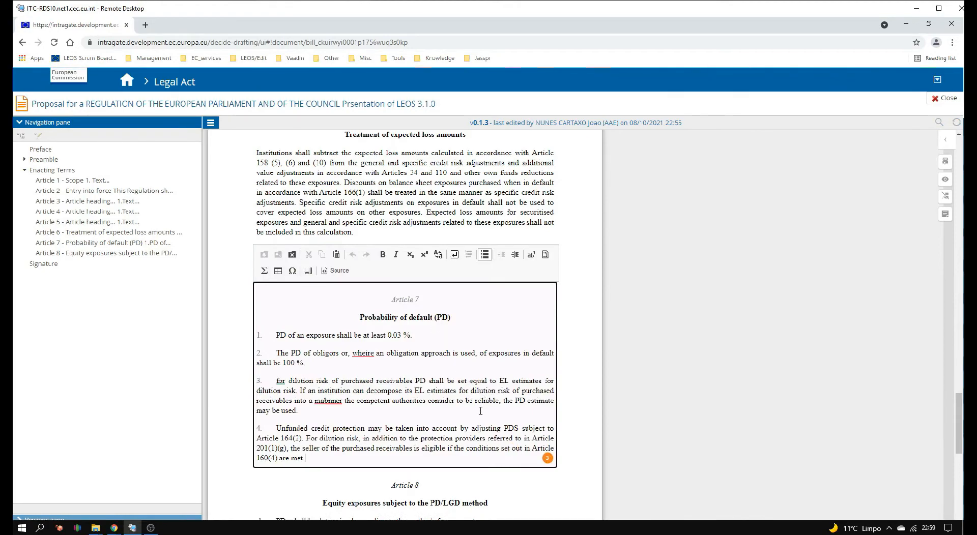
pyautogui.moveTo(552, 468)
pyautogui.click(363, 353)
pyautogui.click(281, 380)
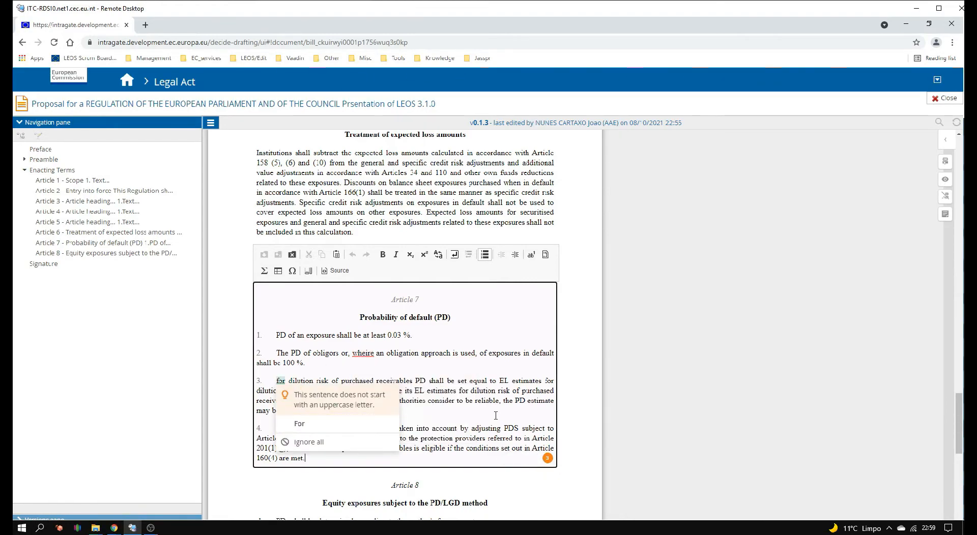
pyautogui.click(475, 411)
pyautogui.click(367, 353)
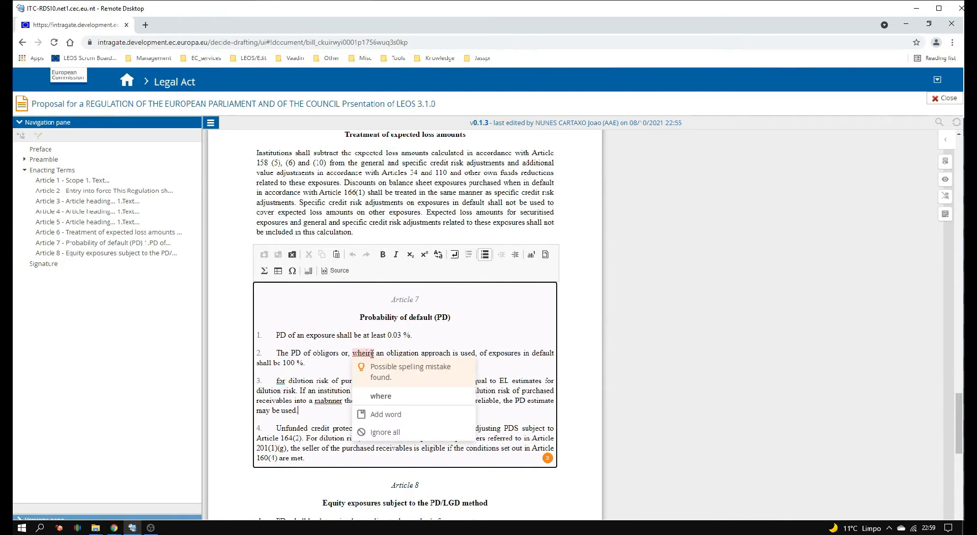
pyautogui.click(395, 397)
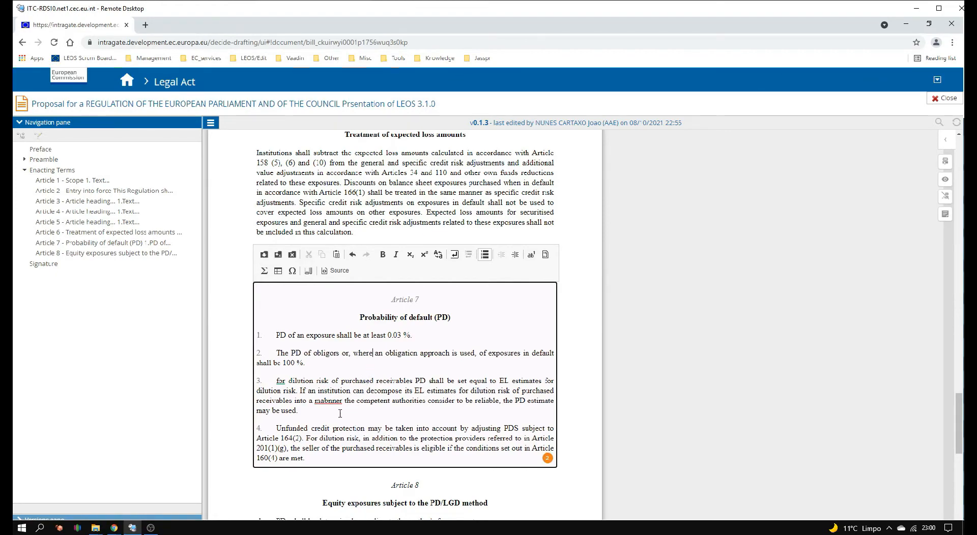
# In paragraph 3, correct "mabnner" to "manner" and ignore the uppercase flag on "for", then save Article 7
pyautogui.moveTo(336, 402)
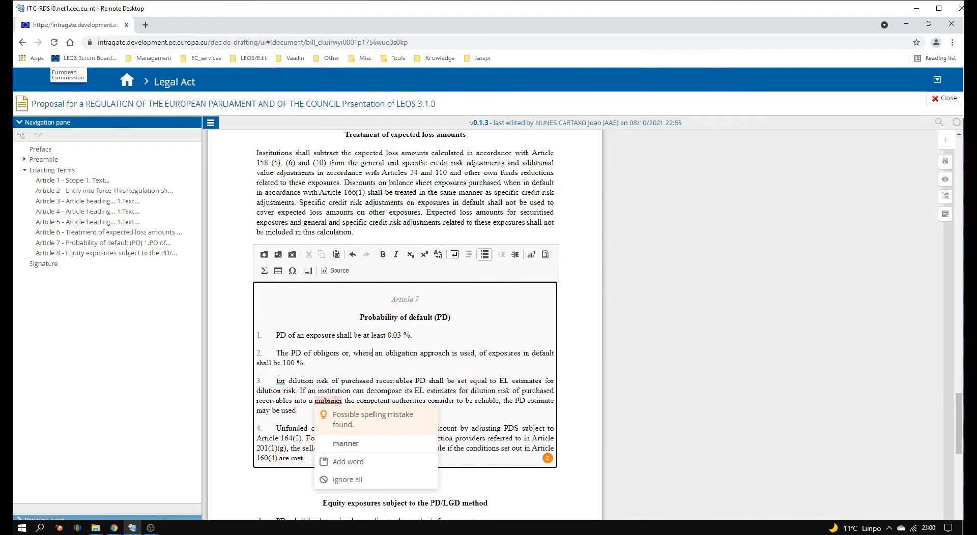
pyautogui.click(373, 444)
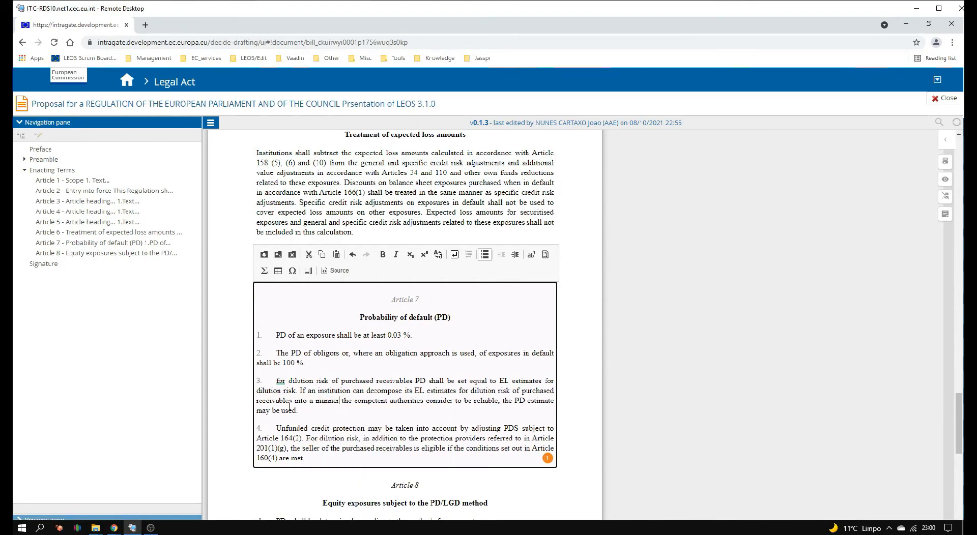
pyautogui.moveTo(281, 382)
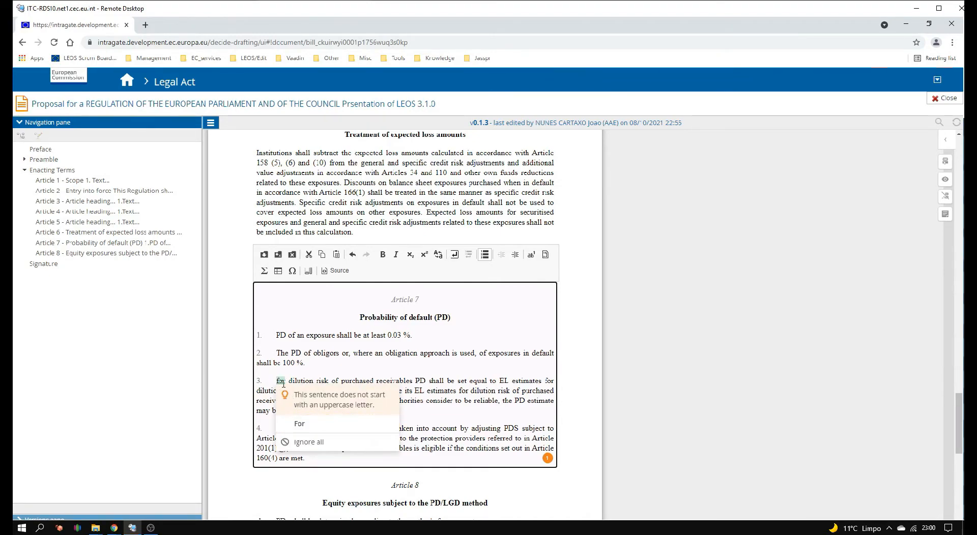
pyautogui.click(327, 444)
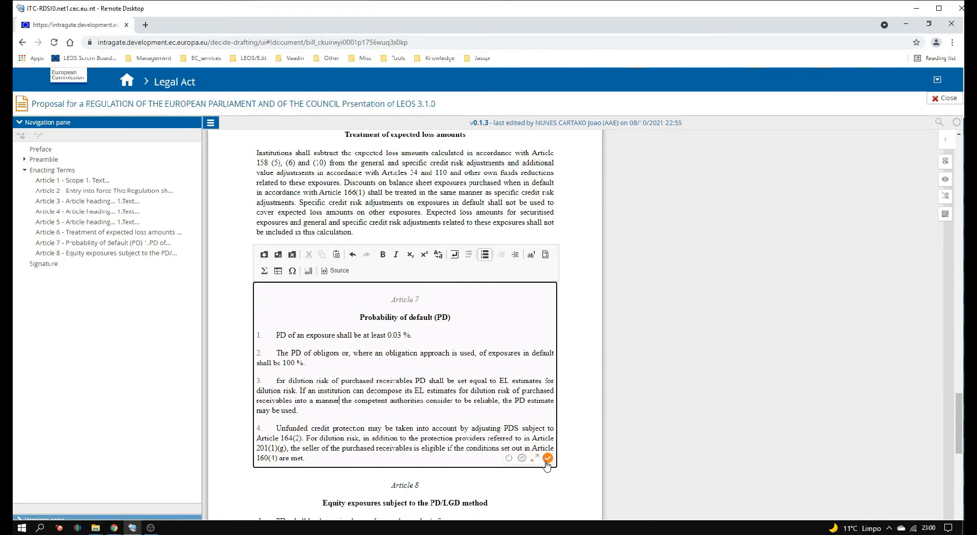
pyautogui.moveTo(547, 461)
pyautogui.click(280, 255)
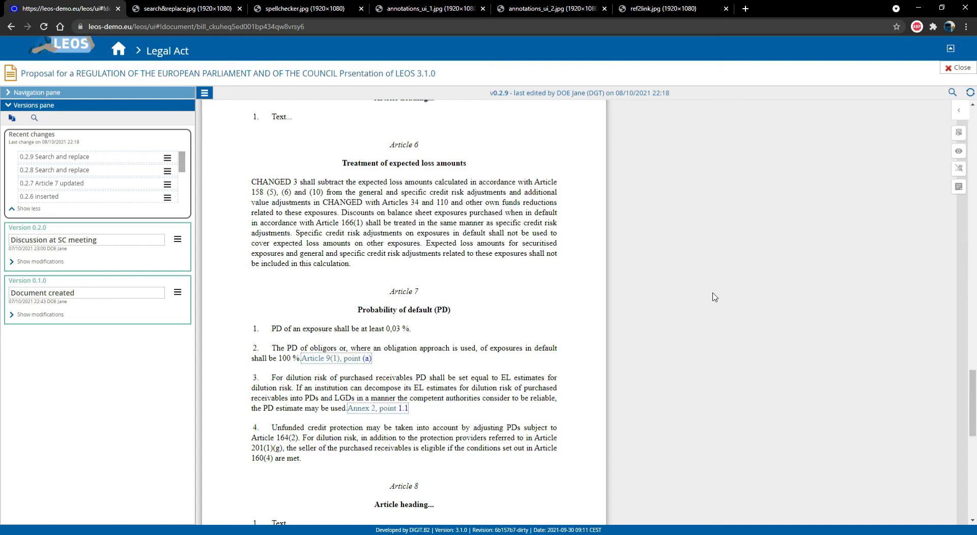
# Expand the annotations sidebar and highlight the sentence in paragraph 1 of Article 7
pyautogui.click(959, 111)
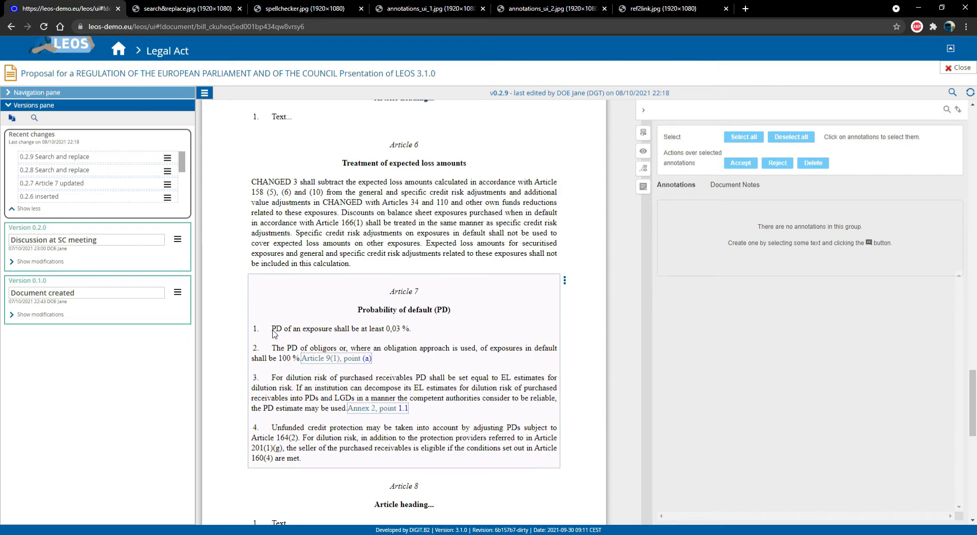
pyautogui.moveTo(272, 329); pyautogui.dragTo(415, 335)
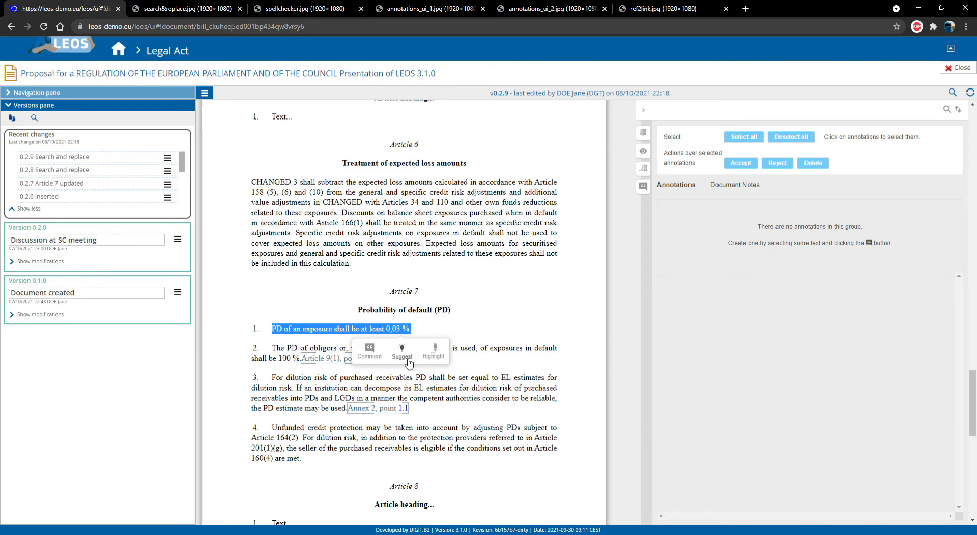
pyautogui.click(440, 362)
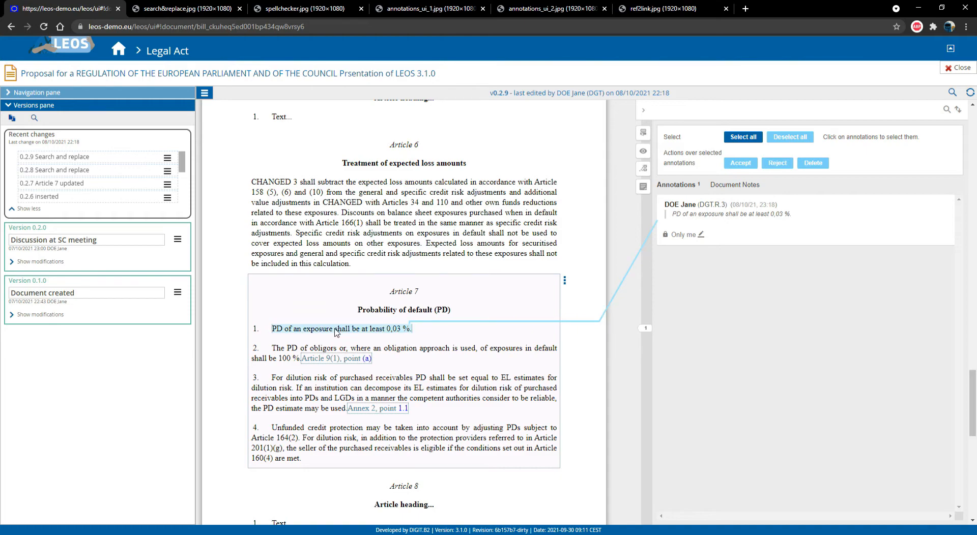
# Comment "I do not agree with this sentence" on the first sentence of Article 7 paragraph 3, with "do not agree" in bold
pyautogui.scroll(-1, 287, 392)
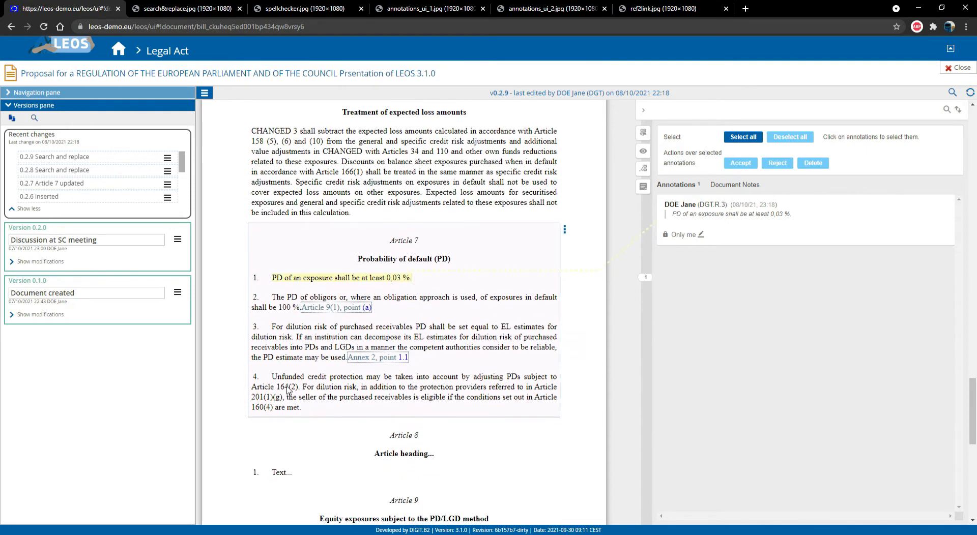
pyautogui.moveTo(272, 327)
pyautogui.mouseDown()
pyautogui.moveTo(491, 338)
pyautogui.moveTo(292, 339)
pyautogui.moveTo(284, 347)
pyautogui.moveTo(292, 339)
pyautogui.mouseUp()
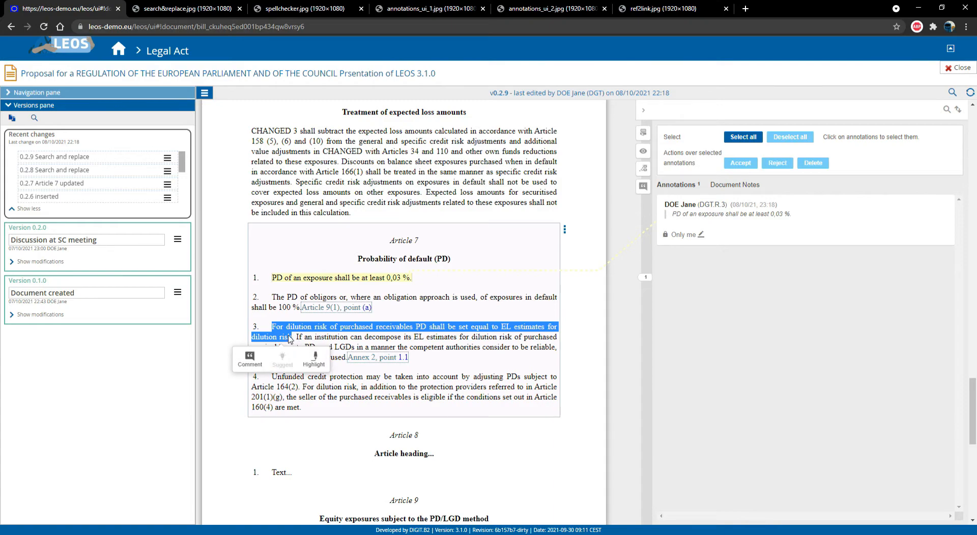
pyautogui.click(249, 364)
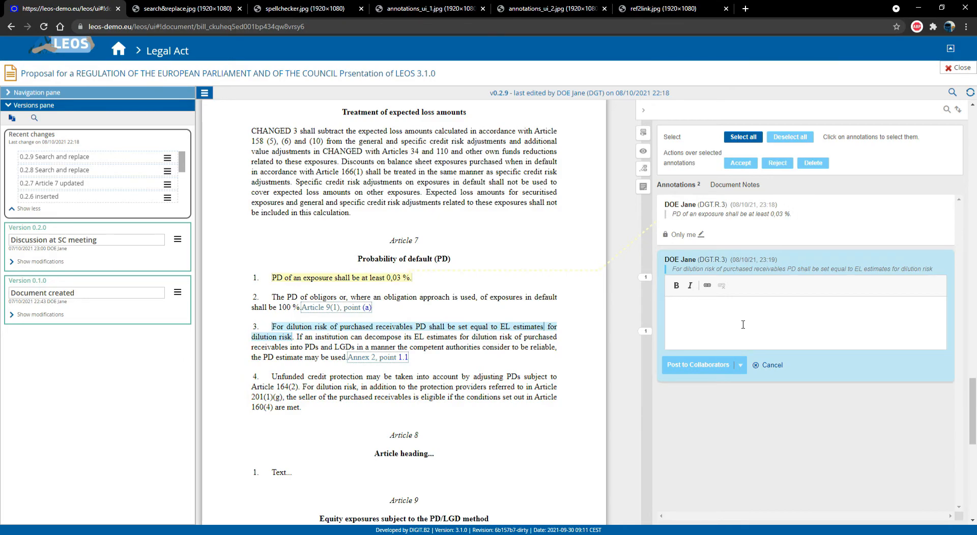
pyautogui.write('I do not')
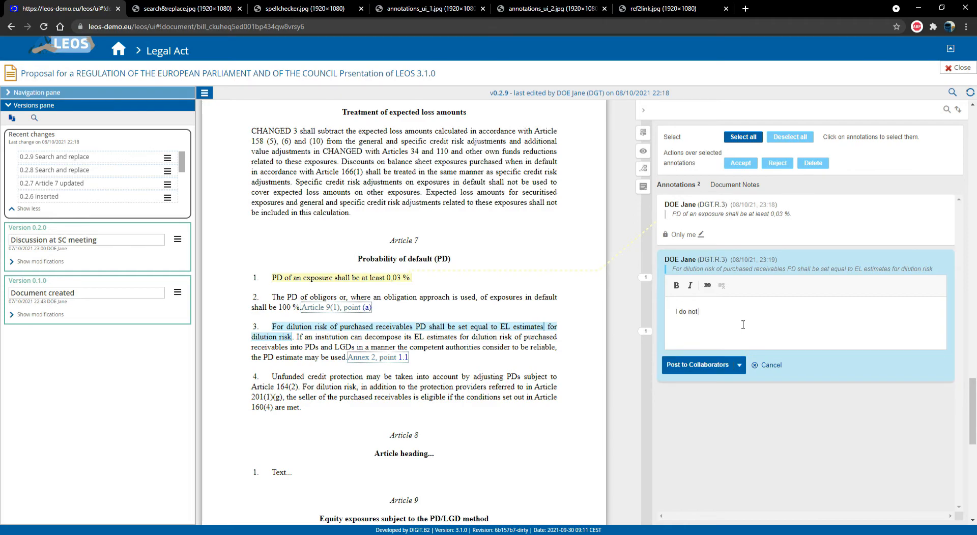
pyautogui.write(' agree with this sentence')
pyautogui.moveTo(679, 313); pyautogui.dragTo(716, 313)
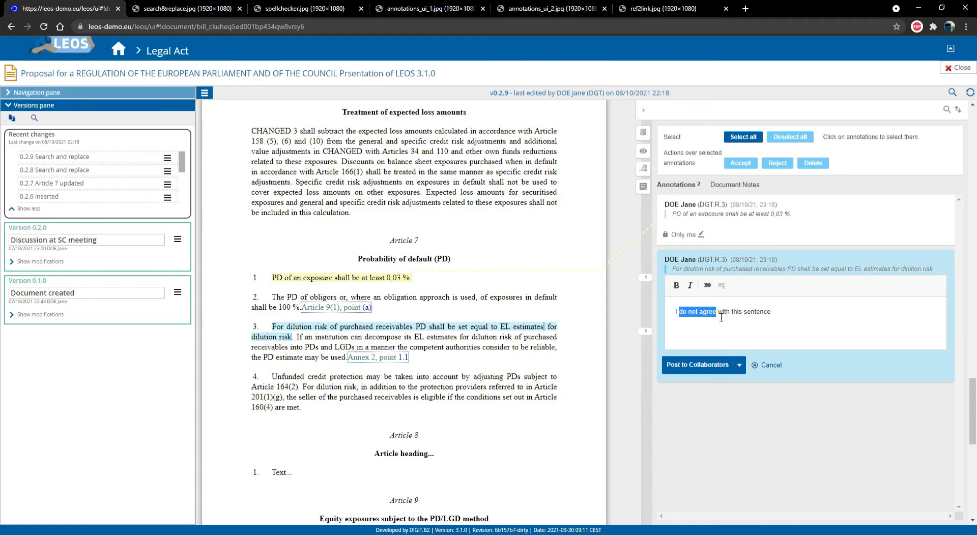
pyautogui.click(677, 286)
pyautogui.click(751, 338)
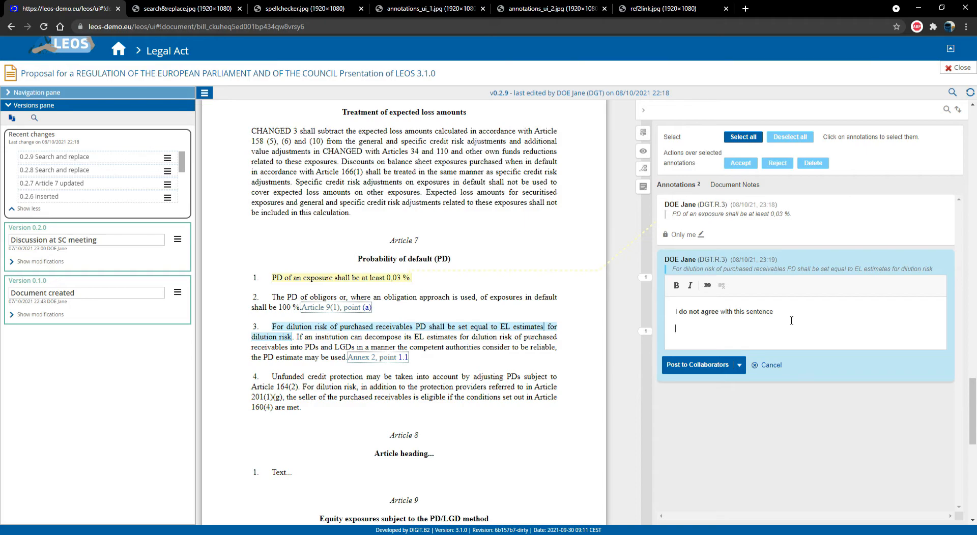
pyautogui.click(707, 285)
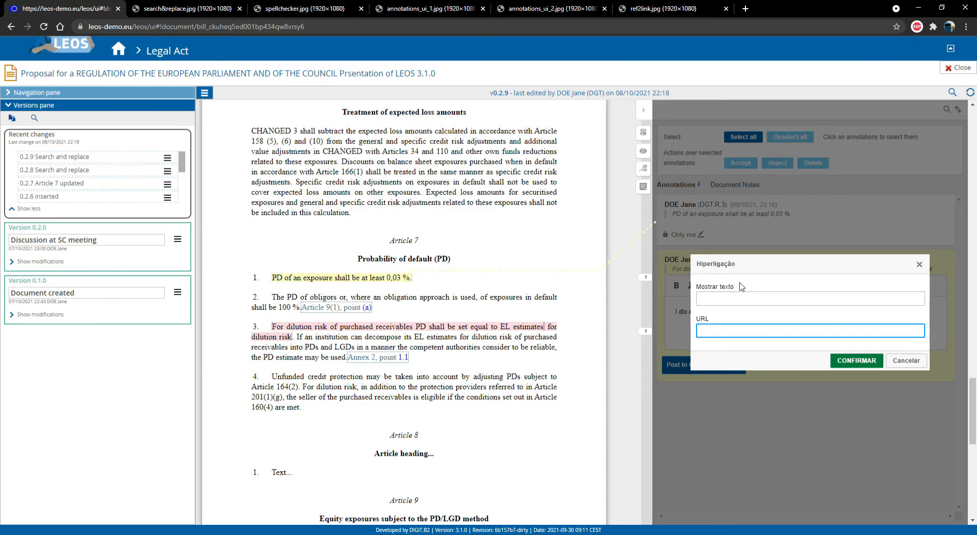
pyautogui.click(743, 300)
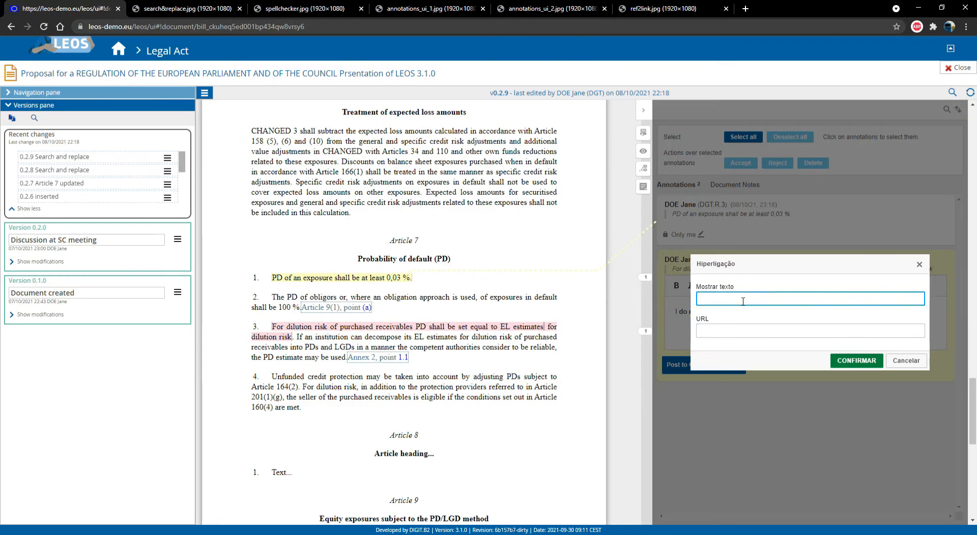
pyautogui.write('Follow this link for justification')
pyautogui.click(750, 337)
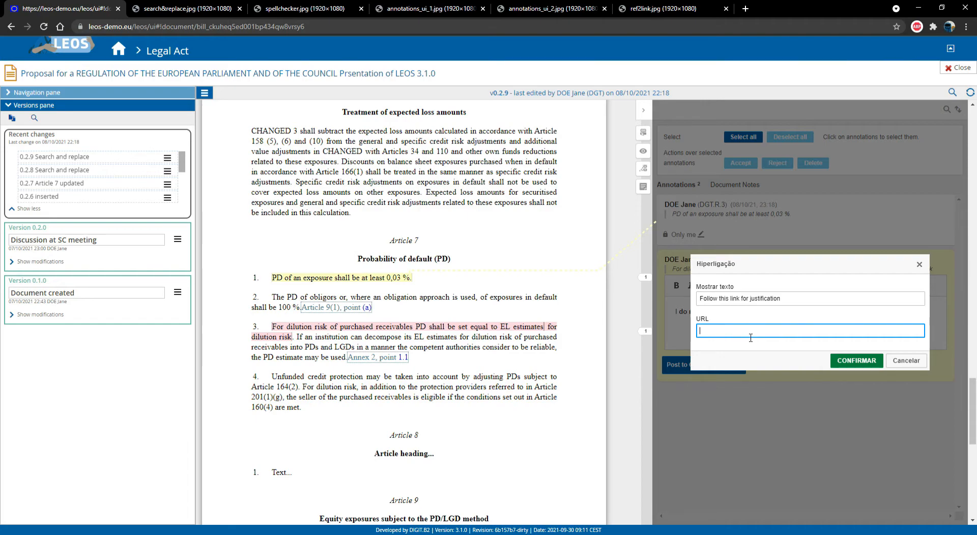
pyautogui.write('http://')
pyautogui.hotkey('ctrl', 'a')
pyautogui.write('www.google.com')
pyautogui.click(856, 362)
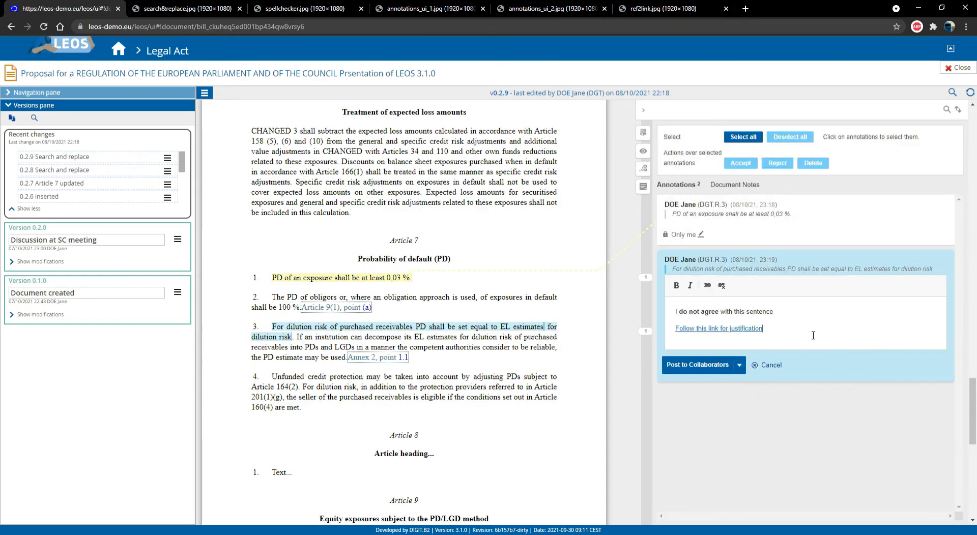
# Post the comment to Collaborators, then test its justification link and return to the legal act
pyautogui.click(740, 367)
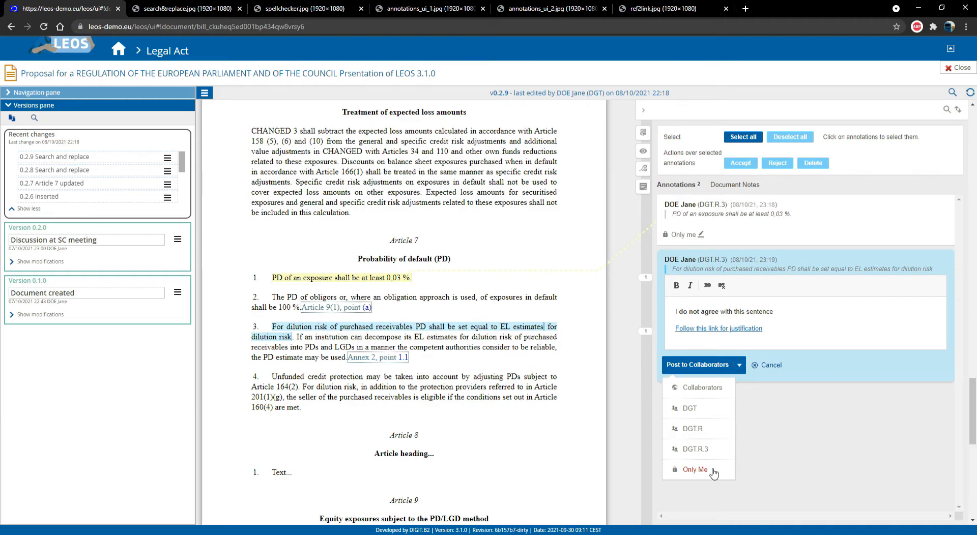
pyautogui.click(711, 367)
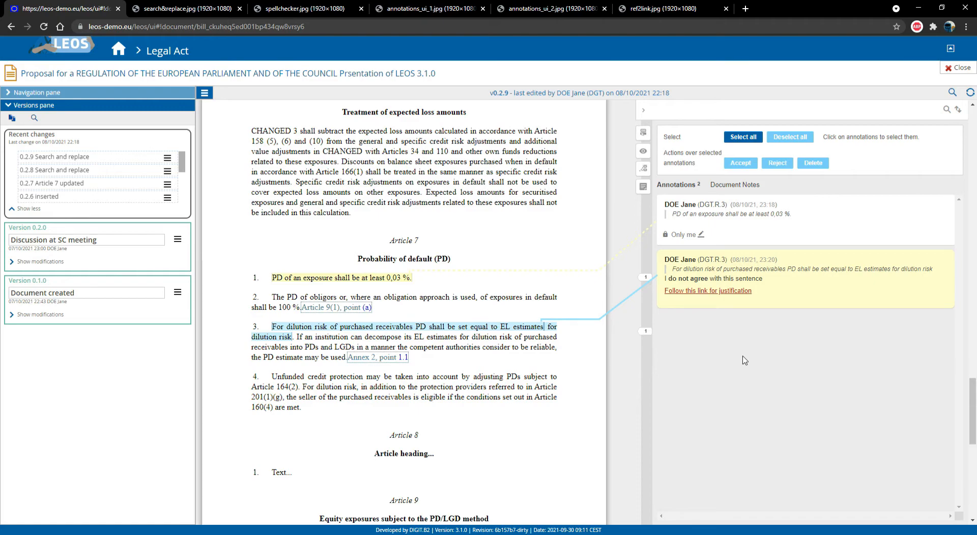
pyautogui.click(721, 291)
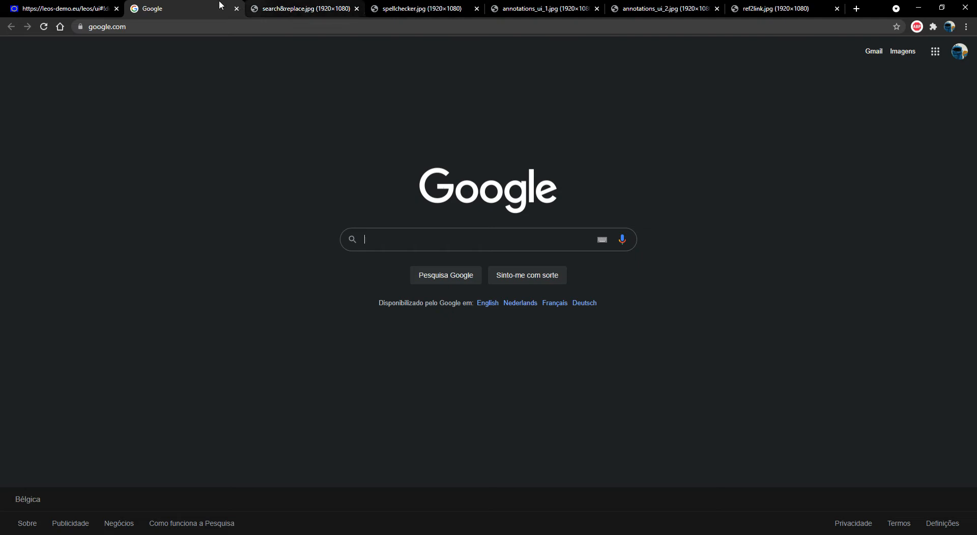
pyautogui.middleClick(202, 7)
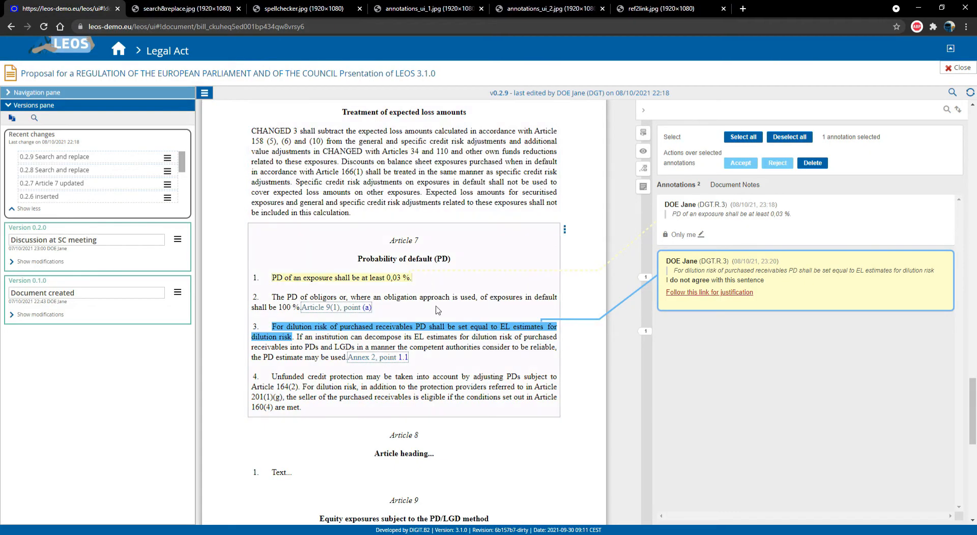
pyautogui.click(316, 359)
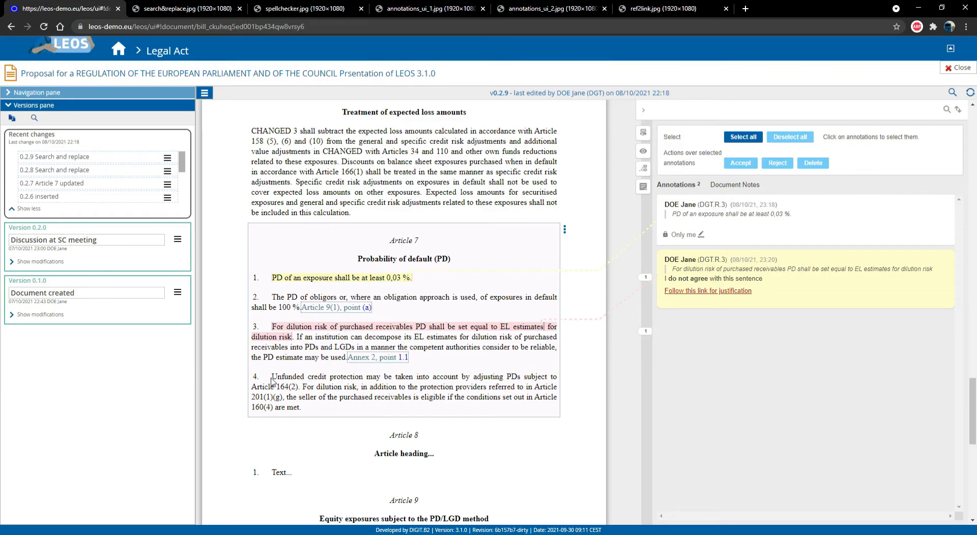
# Create a suggestion on "Unfunded credit protection may be taken into account by adjusting" in paragraph 4, removing "protection may"
pyautogui.moveTo(273, 378); pyautogui.dragTo(503, 385)
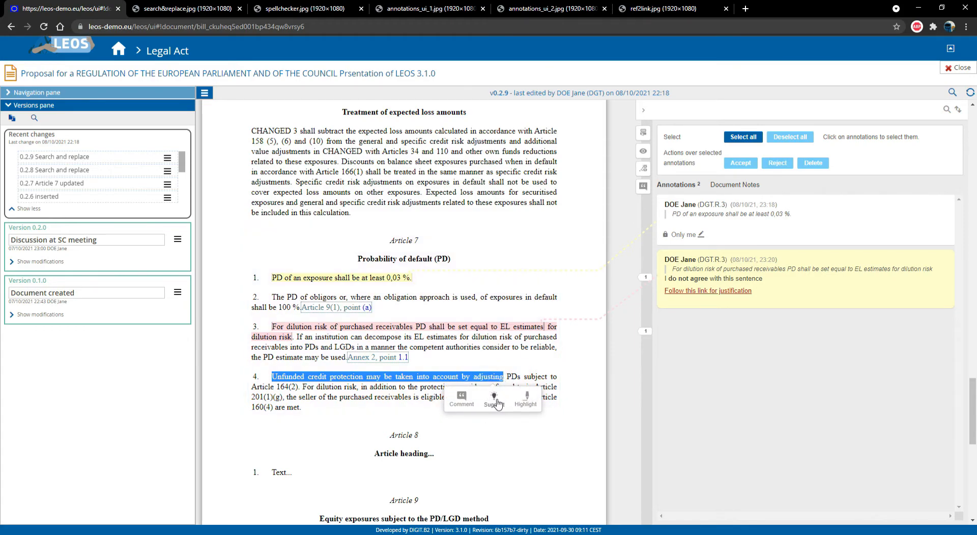
pyautogui.click(494, 402)
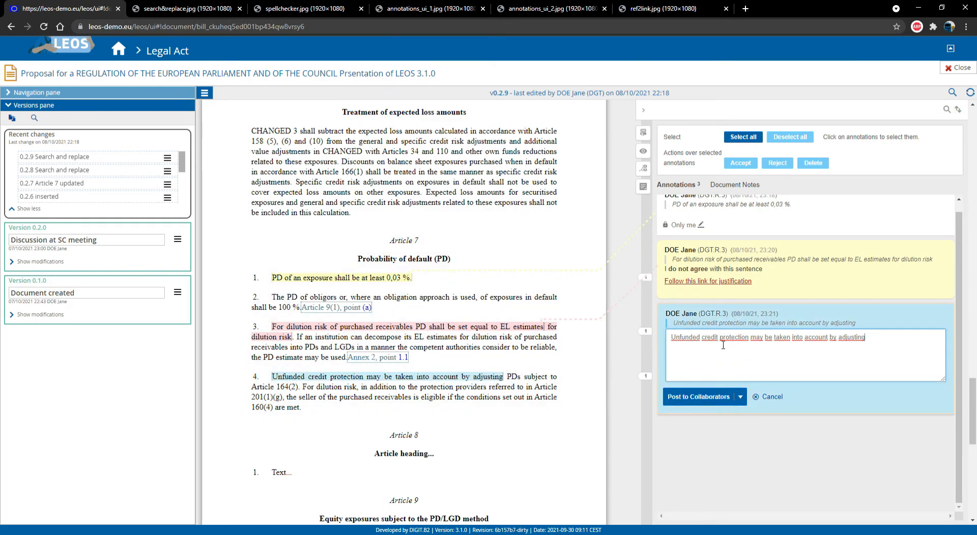
pyautogui.doubleClick(734, 337)
pyautogui.moveTo(756, 339); pyautogui.dragTo(768, 339)
pyautogui.press('Delete')
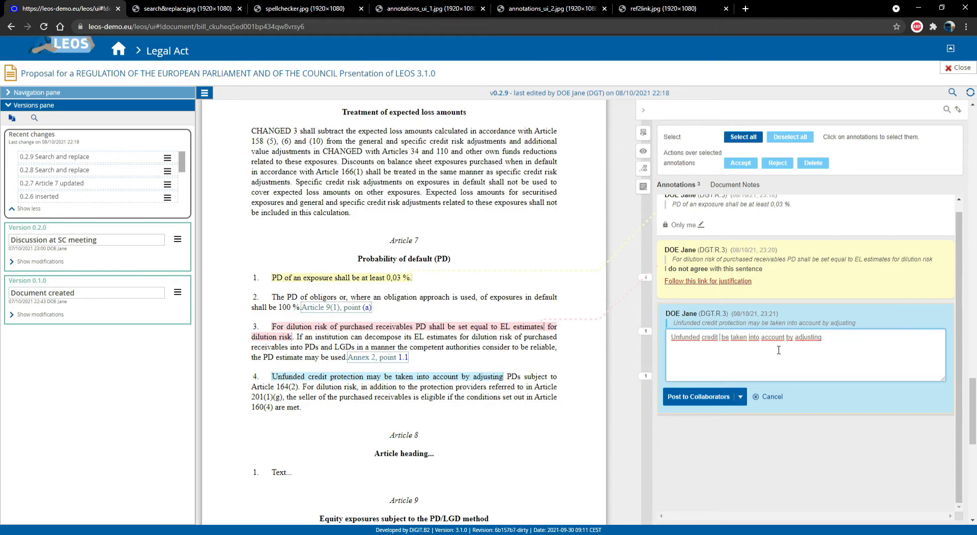
pyautogui.press('Delete')
# Append "added text here" to the suggestion, post it to Collaborators and check its marked deletion
pyautogui.click(839, 347)
pyautogui.write('added text here')
pyautogui.click(740, 398)
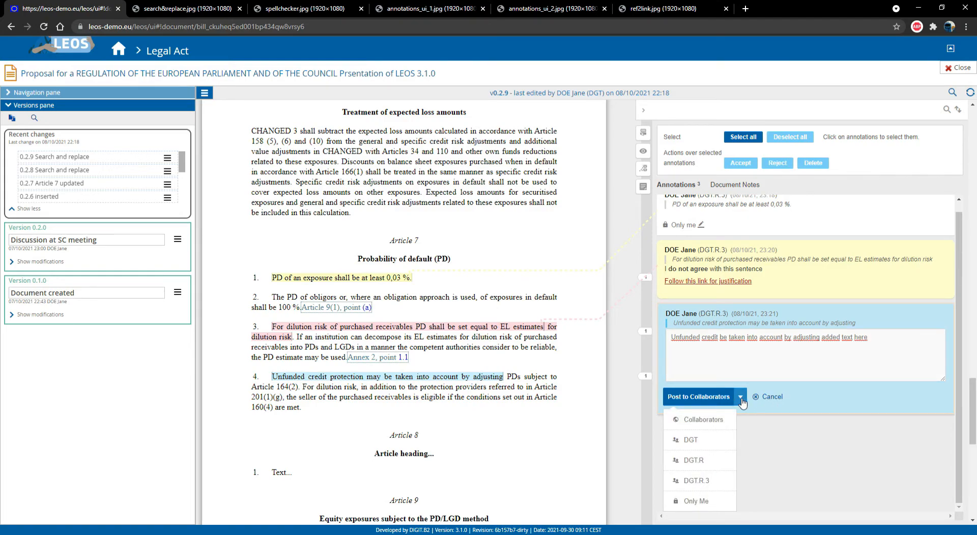
pyautogui.click(742, 402)
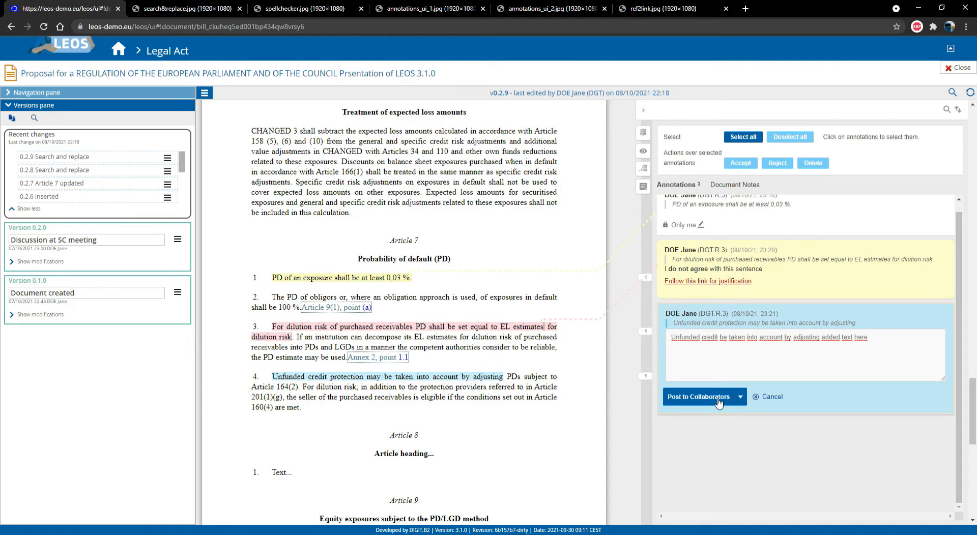
pyautogui.click(718, 402)
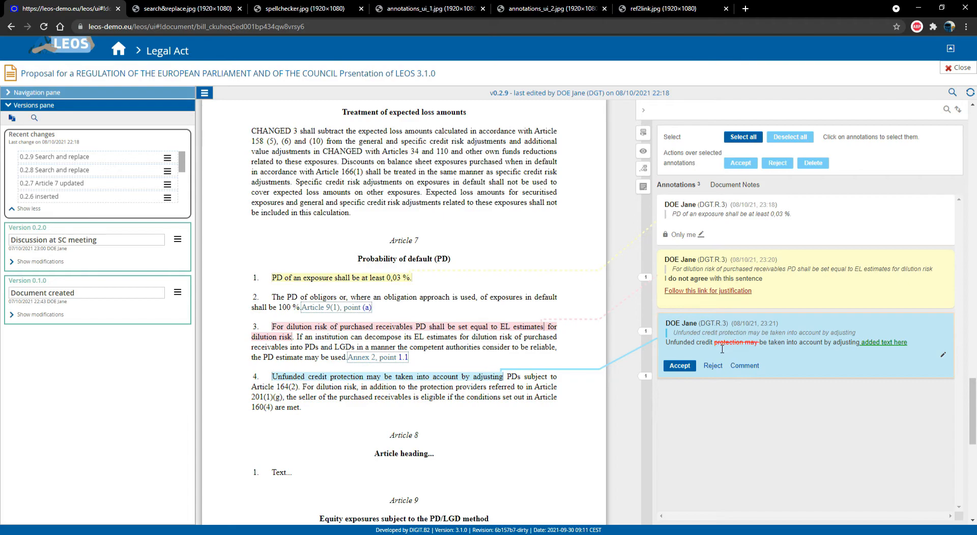
pyautogui.moveTo(713, 350); pyautogui.dragTo(767, 350)
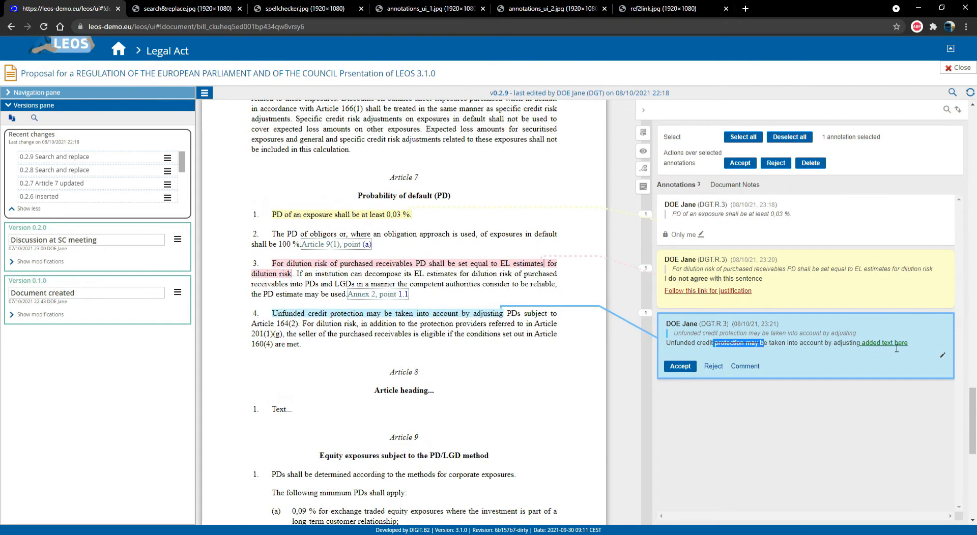
# Add the justification "because it makes much more sense like this" to the paragraph 4 suggestion and post it to Collaborators
pyautogui.click(847, 427)
pyautogui.click(745, 368)
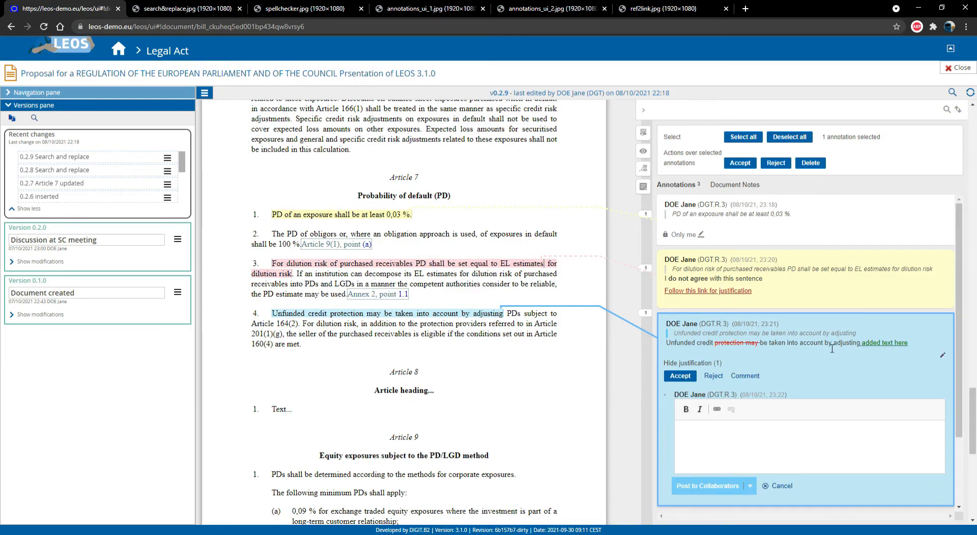
pyautogui.click(733, 453)
pyautogui.write('because ')
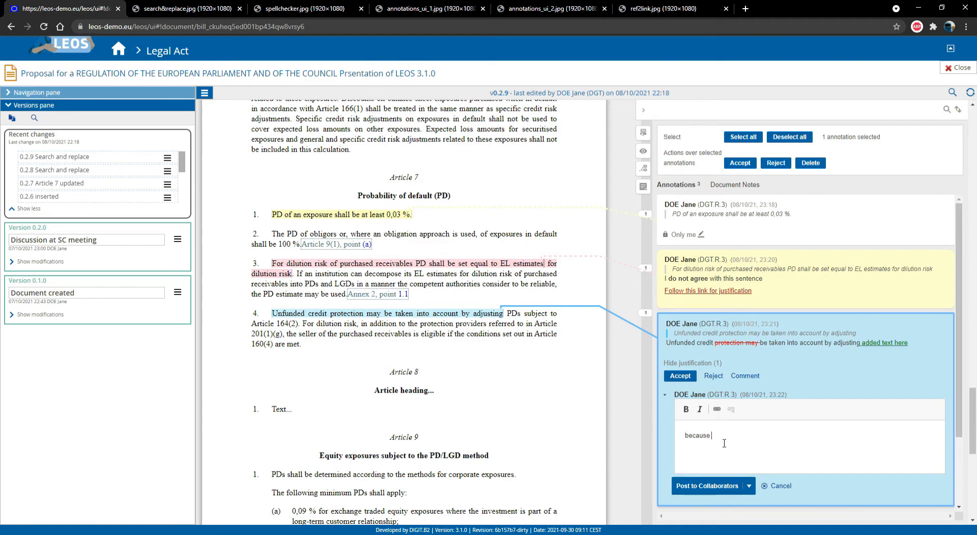
pyautogui.write('it makes mnuch more s')
pyautogui.press('BackSpace')
pyautogui.press('BackSpace')
pyautogui.press('BackSpace')
pyautogui.press('BackSpace')
pyautogui.press('BackSpace')
pyautogui.press('BackSpace')
pyautogui.press('BackSpace')
pyautogui.press('BackSpace')
pyautogui.press('BackSpace')
pyautogui.press('BackSpace')
pyautogui.press('BackSpace')
pyautogui.write('uych more sense like this')
pyautogui.click(719, 488)
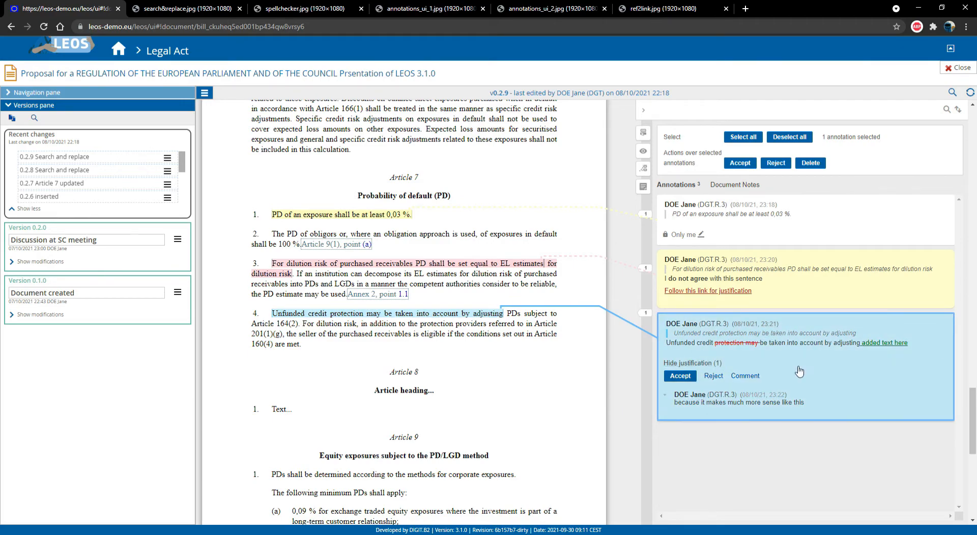
# Accept the justified suggestion on paragraph 4 of Article 7
pyautogui.click(712, 366)
pyautogui.click(705, 364)
pyautogui.click(682, 378)
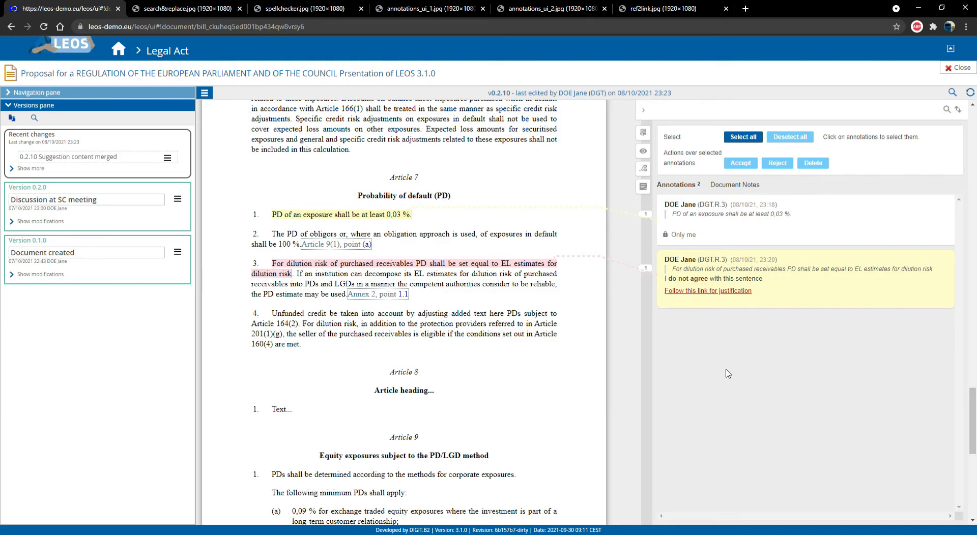
# View the annotations_ui_1 slide, then return to the legal act and test the annotation popup by selecting text in Article 7
pyautogui.click(421, 14)
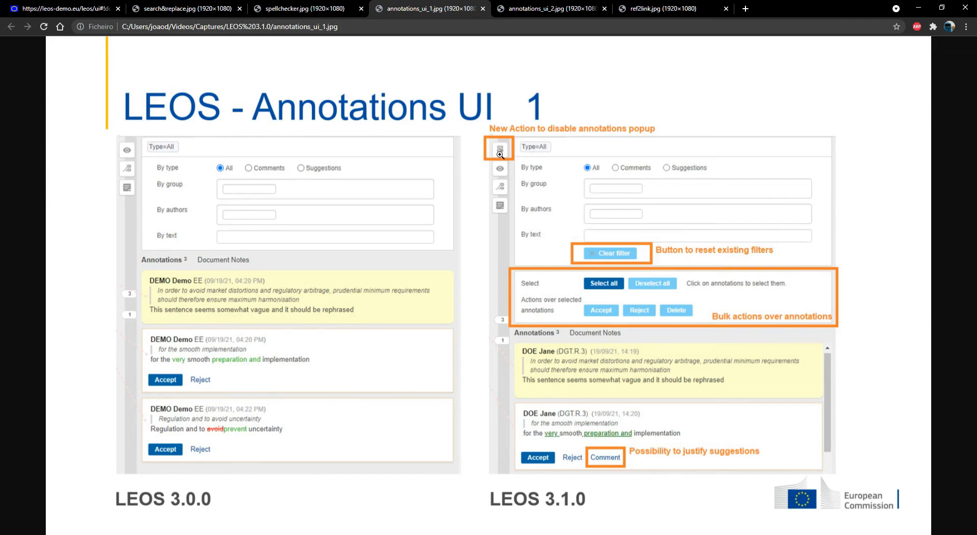
pyautogui.click(66, 7)
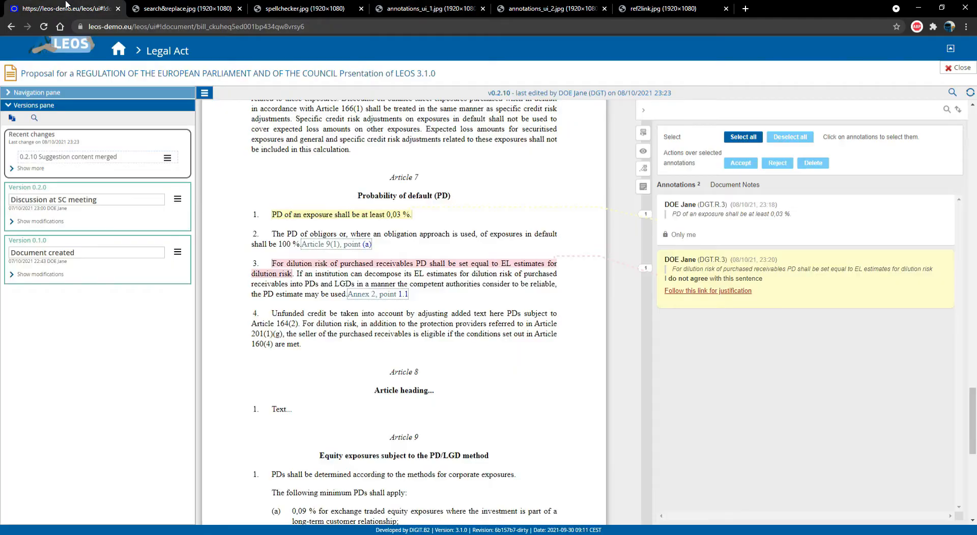
pyautogui.moveTo(434, 285); pyautogui.dragTo(503, 286)
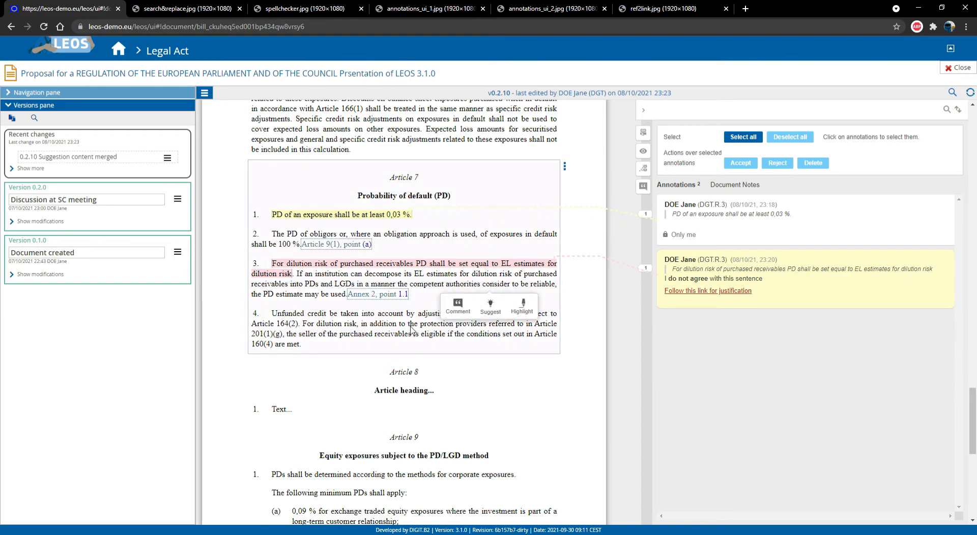
pyautogui.moveTo(386, 324); pyautogui.dragTo(498, 324)
pyautogui.click(535, 321)
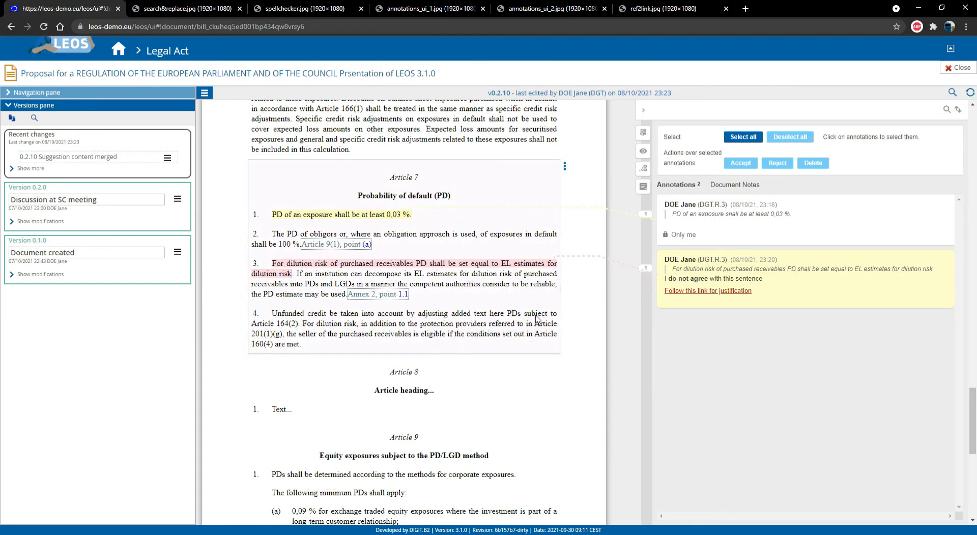
pyautogui.moveTo(407, 314); pyautogui.dragTo(449, 319)
pyautogui.moveTo(342, 325); pyautogui.dragTo(394, 328)
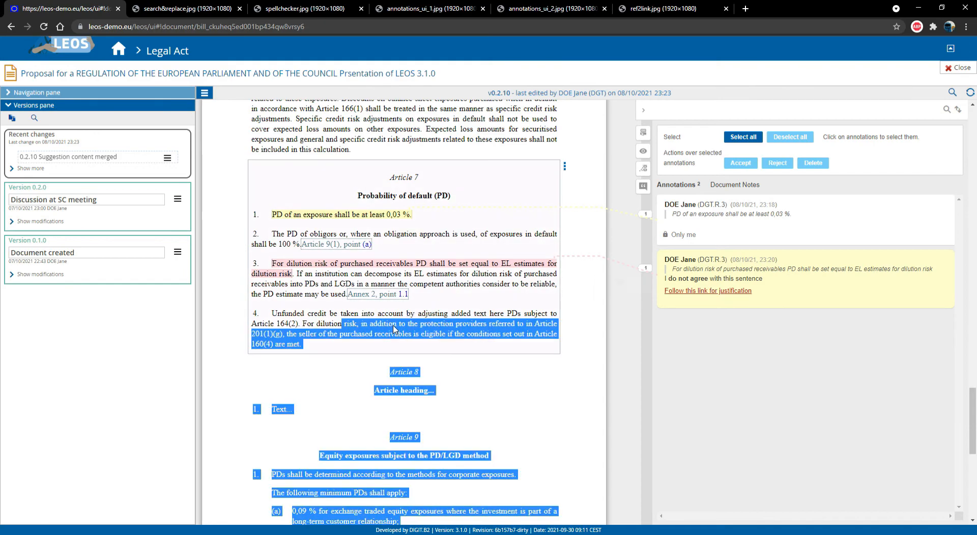
pyautogui.click(308, 321)
pyautogui.moveTo(314, 314); pyautogui.dragTo(378, 318)
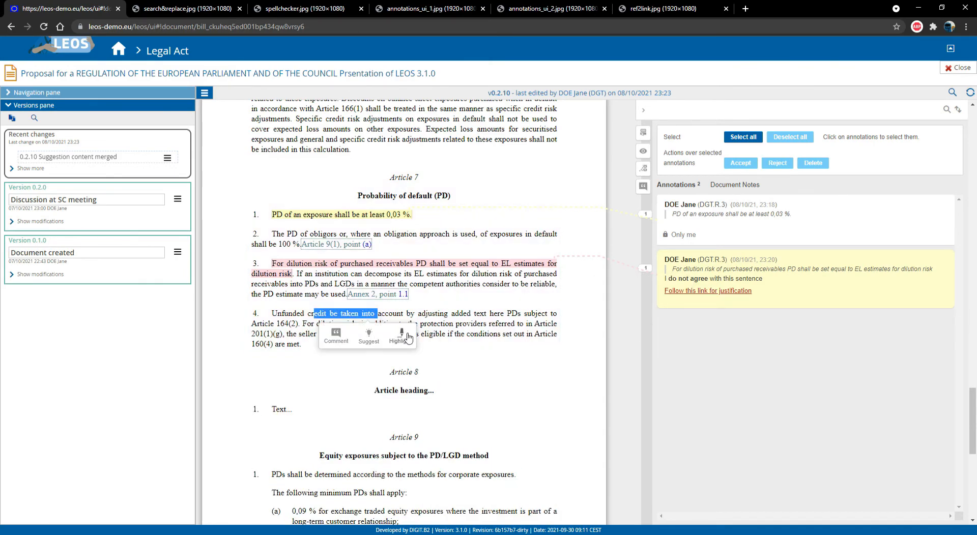
# Disable the annotation popup and test text selections in paragraphs 3 and 4 of Article 7
pyautogui.moveTo(456, 325); pyautogui.dragTo(491, 327)
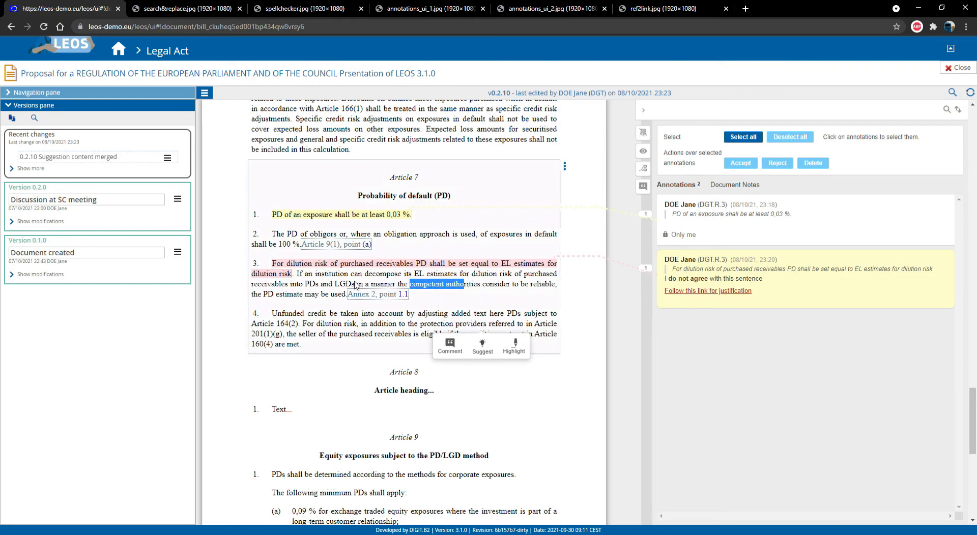
pyautogui.click(355, 329)
pyautogui.moveTo(312, 326); pyautogui.dragTo(491, 323)
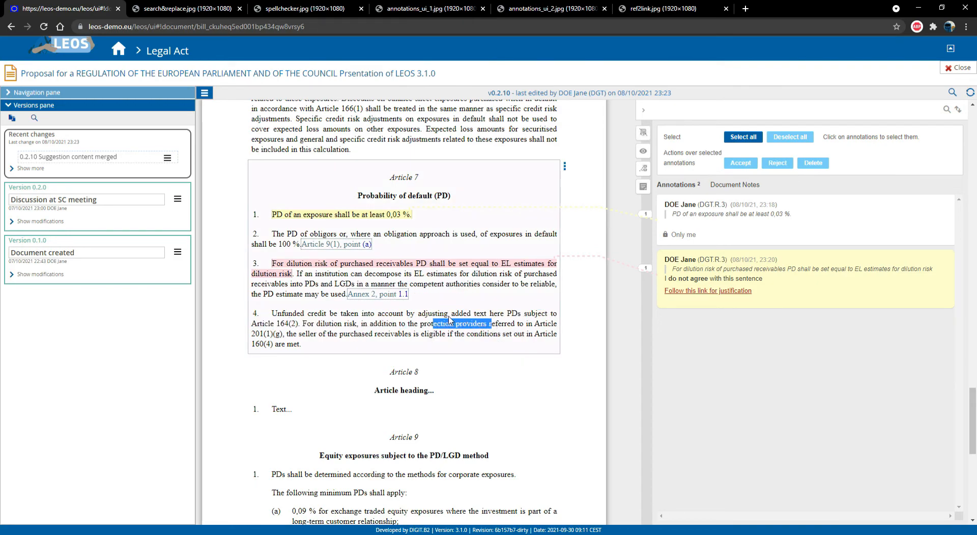
pyautogui.moveTo(363, 326); pyautogui.dragTo(411, 331)
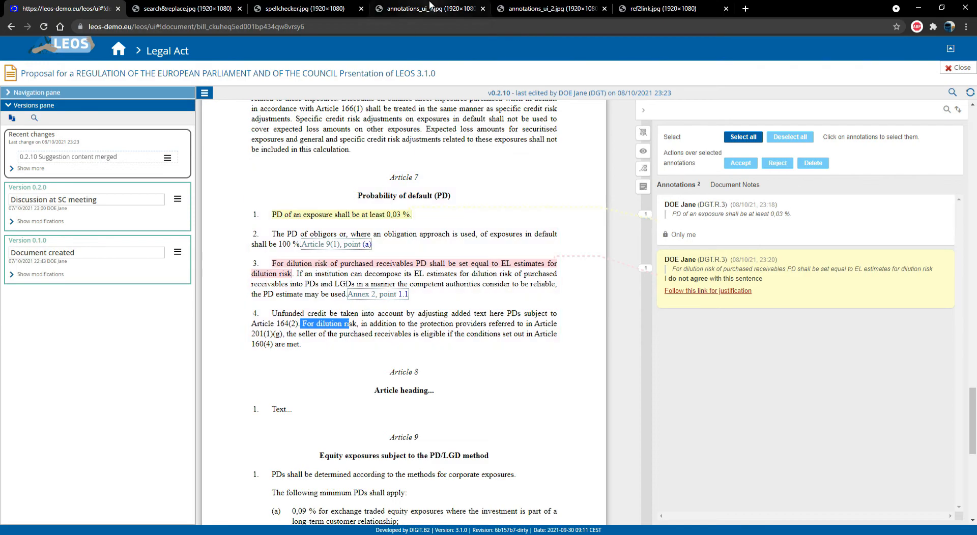
# Consult the annotations_ui_1 slide again, then re-enable the annotation popup in the legal act
pyautogui.click(430, 8)
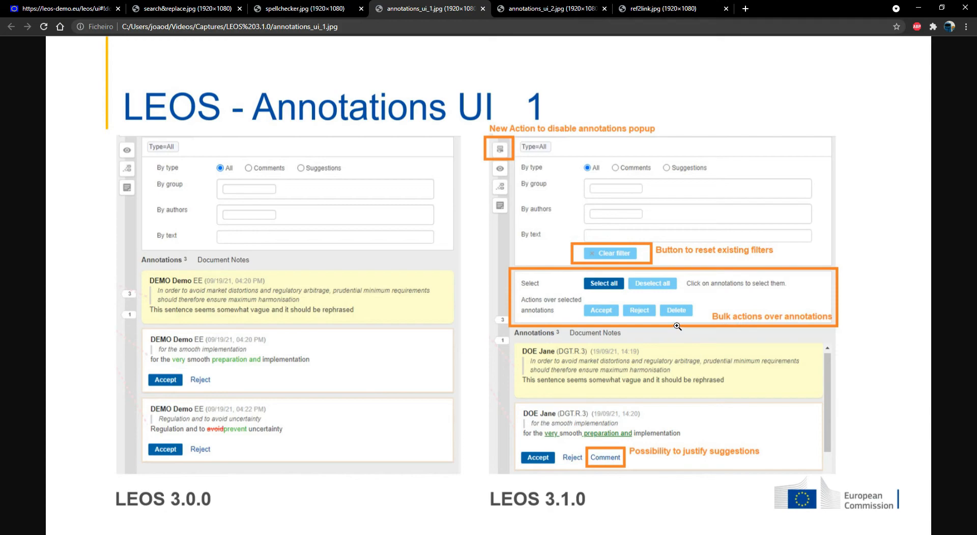
pyautogui.click(81, 10)
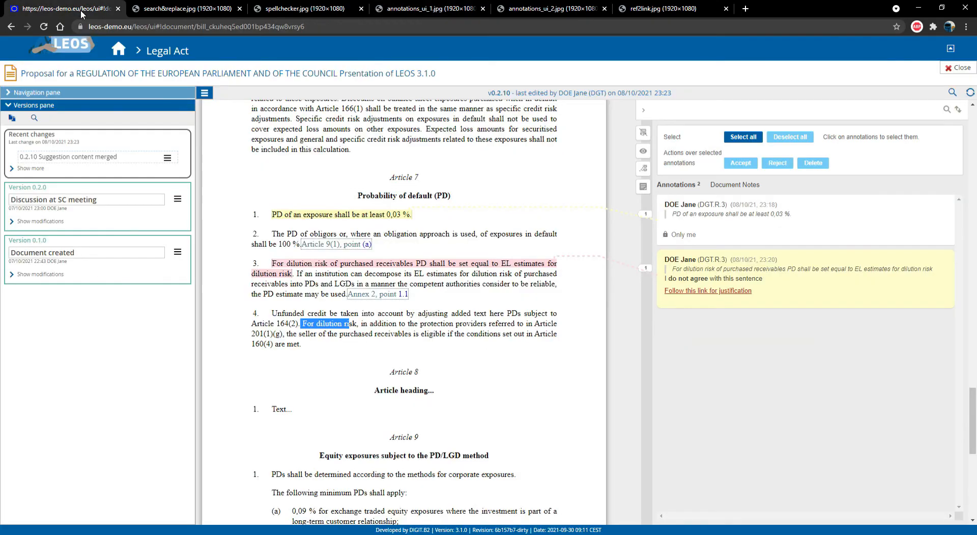
pyautogui.click(382, 319)
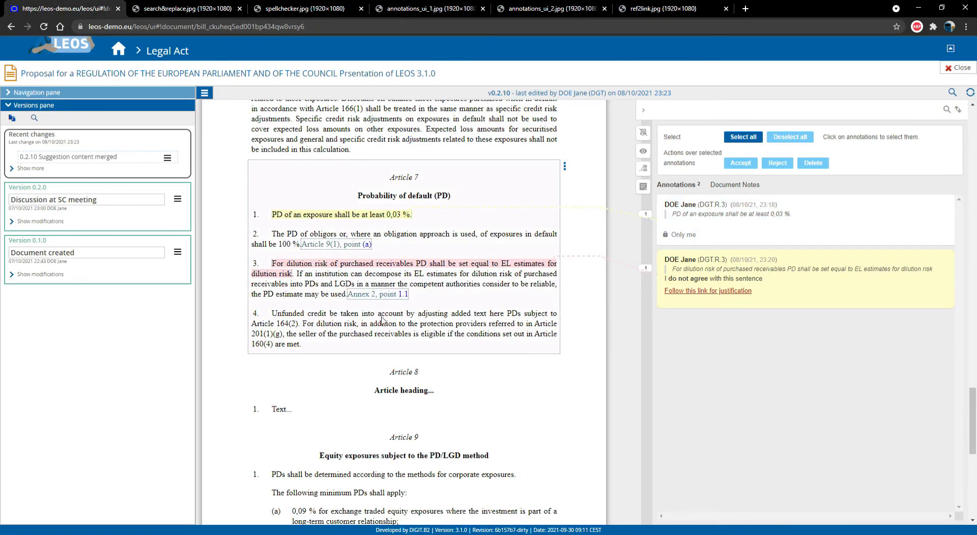
pyautogui.moveTo(378, 314); pyautogui.dragTo(471, 315)
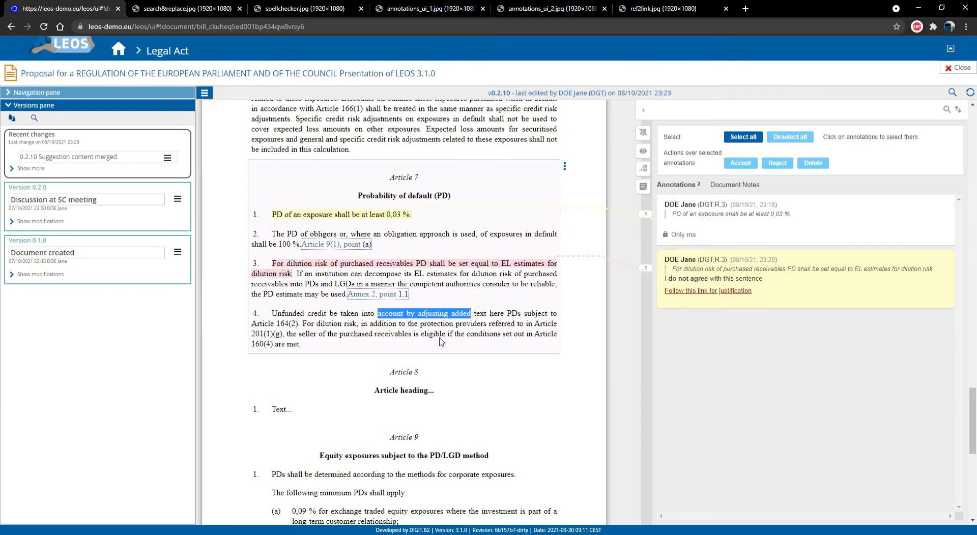
pyautogui.click(393, 331)
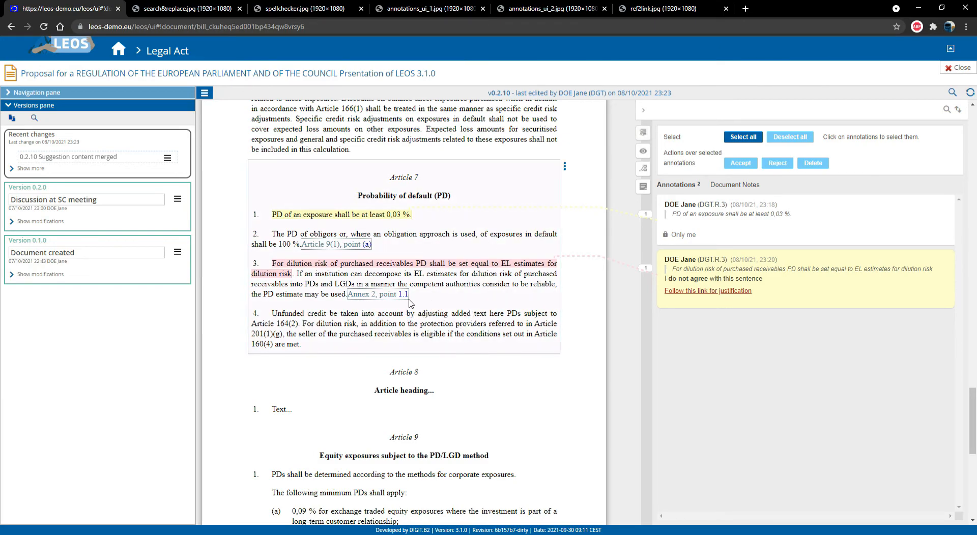
# Create a suggestion on "account by adjusting added" in Article 7, paragraph 4, removing "added", and post it to Collaborators
pyautogui.moveTo(379, 315); pyautogui.dragTo(472, 316)
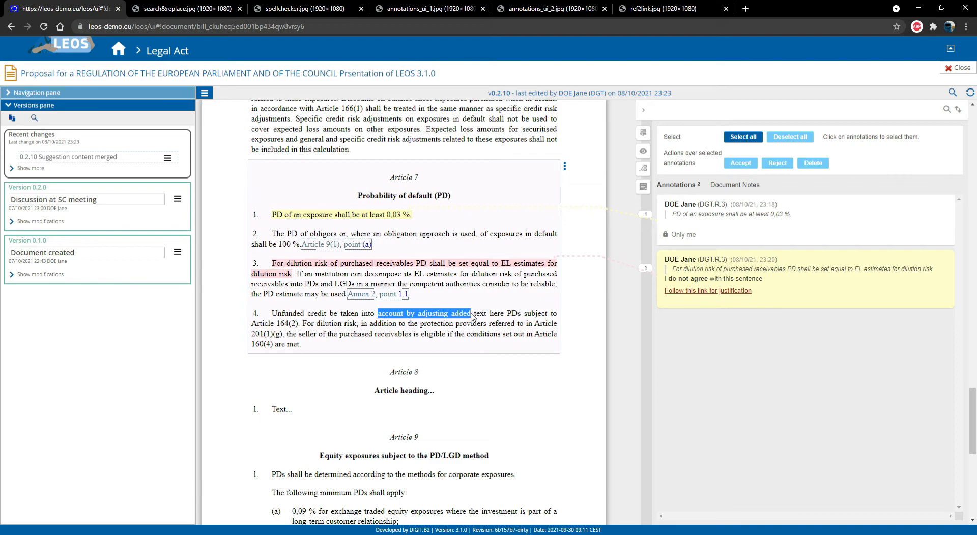
pyautogui.click(471, 342)
pyautogui.doubleClick(742, 338)
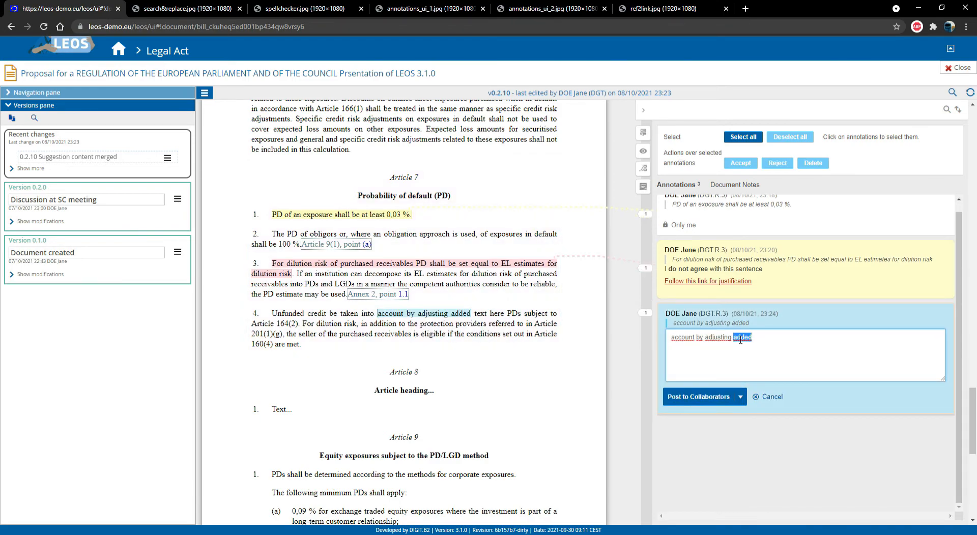
pyautogui.press('BackSpace')
pyautogui.click(710, 398)
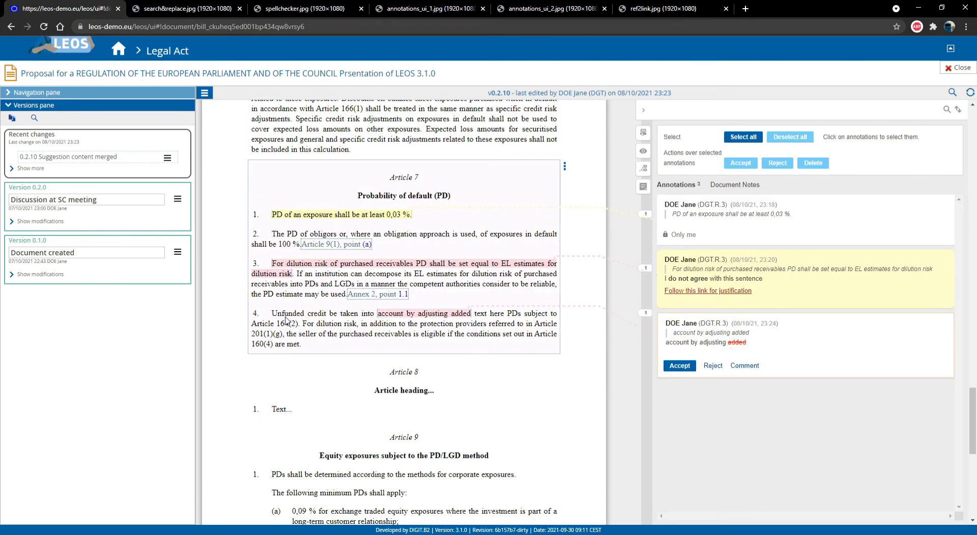
# Create a suggestion on "1,25 % for all other equity" in Article 9, point (d), changing the percentage to 1,50 %, and post it to Collaborators
pyautogui.scroll(-8, 331, 410)
pyautogui.scroll(2, 332, 410)
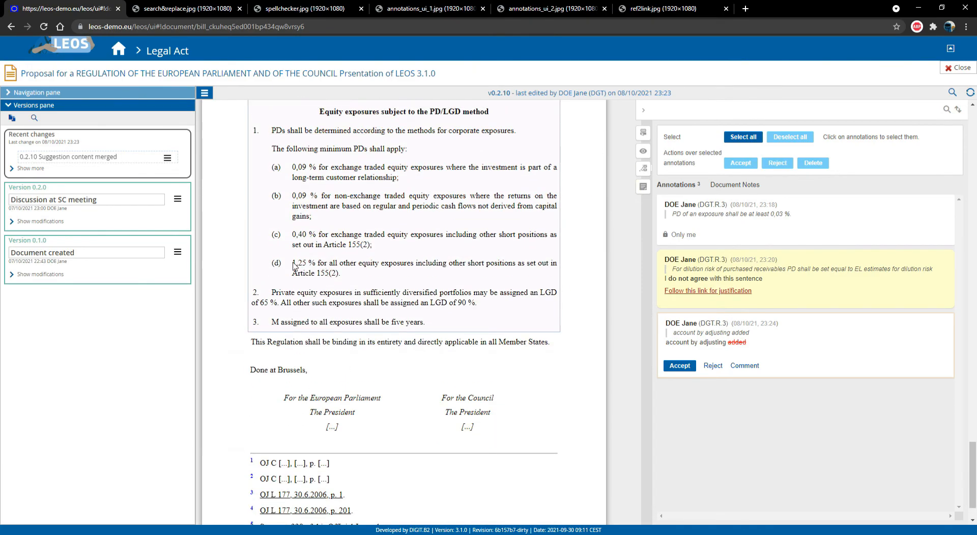
pyautogui.moveTo(293, 264); pyautogui.dragTo(379, 265)
pyautogui.click(376, 288)
pyautogui.moveTo(678, 342); pyautogui.dragTo(685, 341)
pyautogui.write('50 % for all other equity')
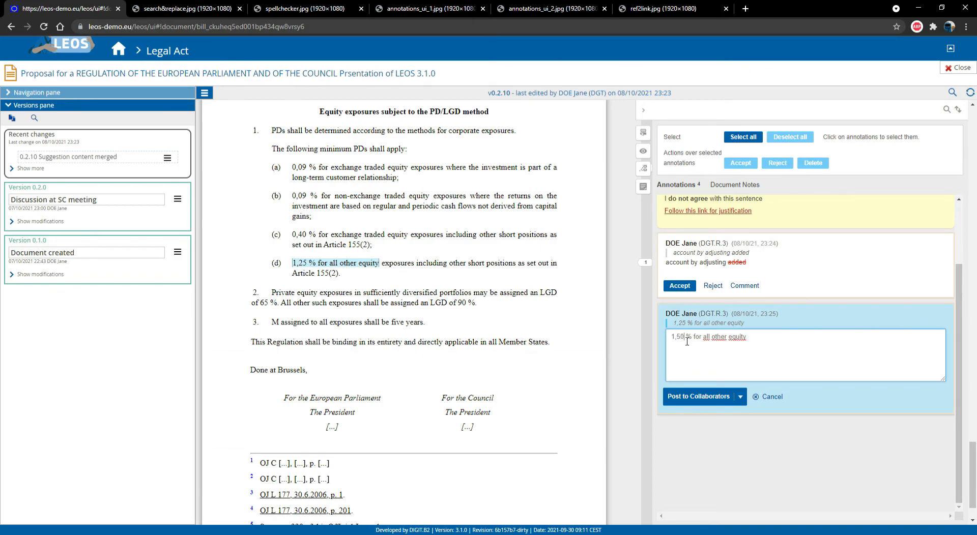
pyautogui.click(698, 397)
# Create a suggestion on "entirety and directly applicable" in the closing sentence, appending "to all scenarios", and post it to Collaborators
pyautogui.moveTo(379, 344); pyautogui.dragTo(480, 347)
pyautogui.click(468, 364)
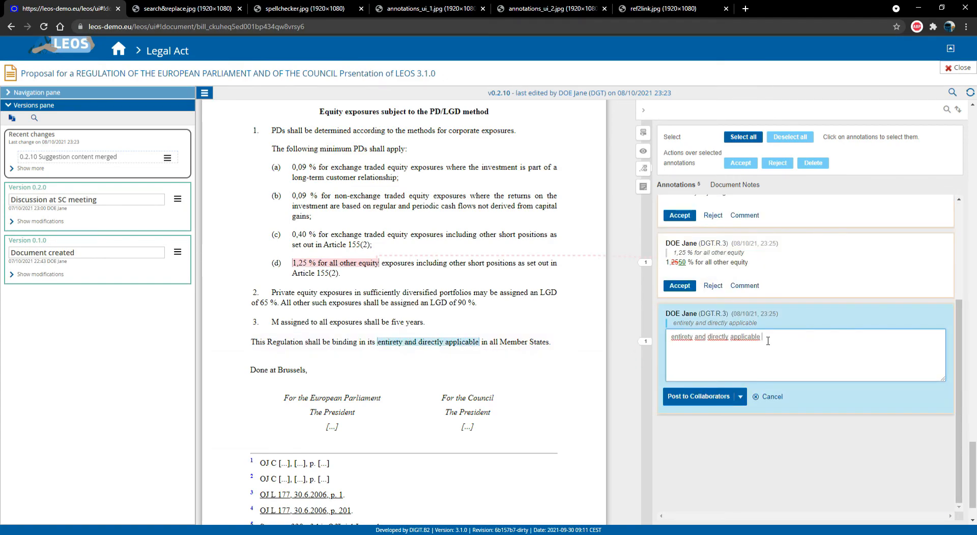
pyautogui.write('to all scenarios')
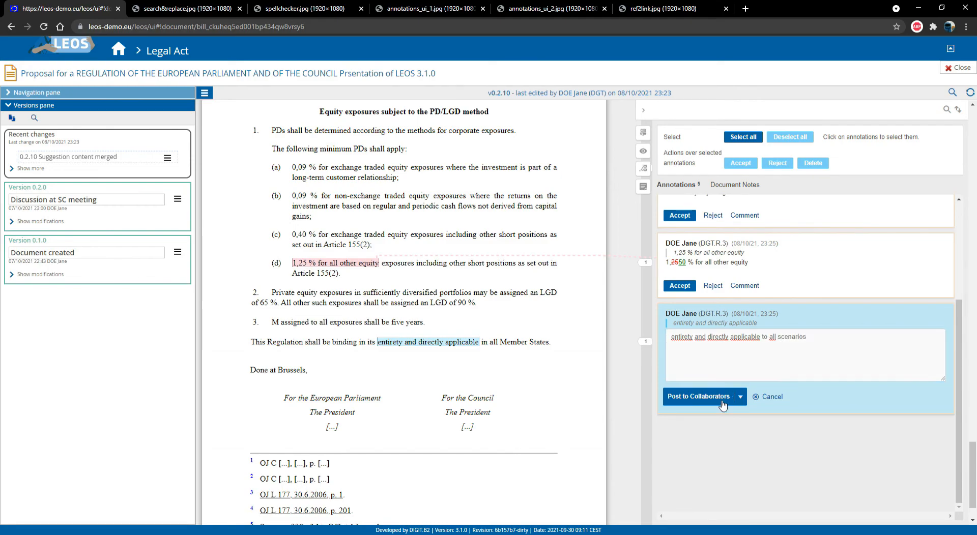
pyautogui.click(719, 402)
# Select all annotations and accept the selected suggestions in bulk, confirming the acceptance
pyautogui.scroll(-1, 777, 336)
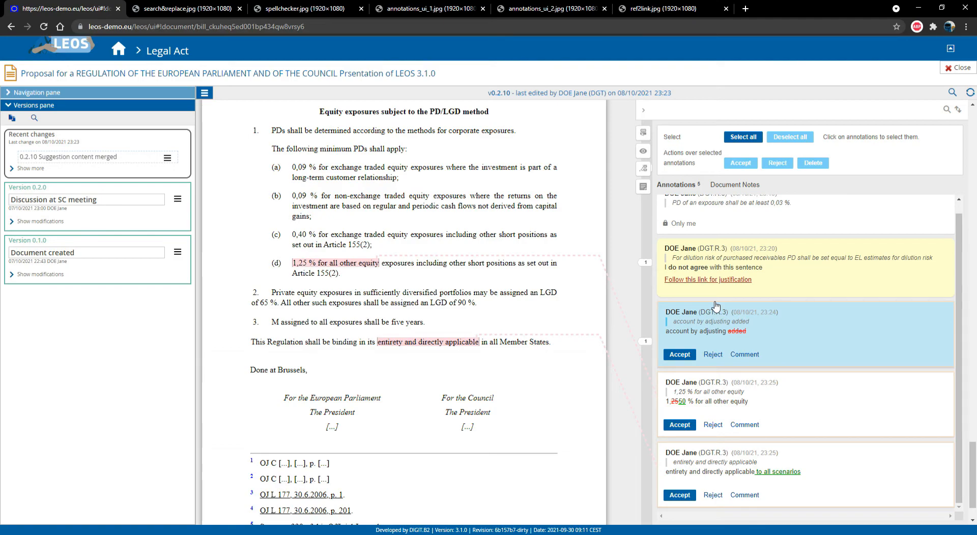
pyautogui.scroll(1, 733, 254)
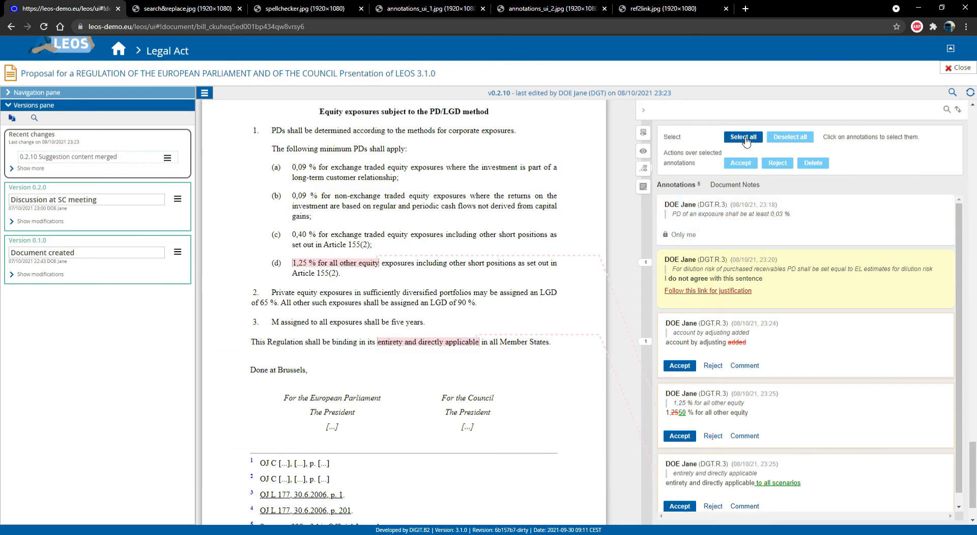
pyautogui.click(747, 141)
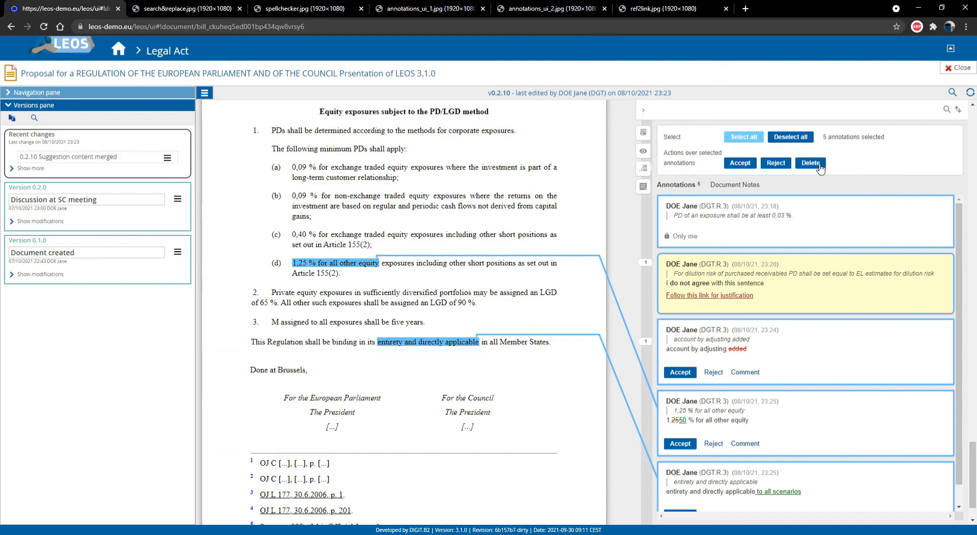
pyautogui.click(740, 164)
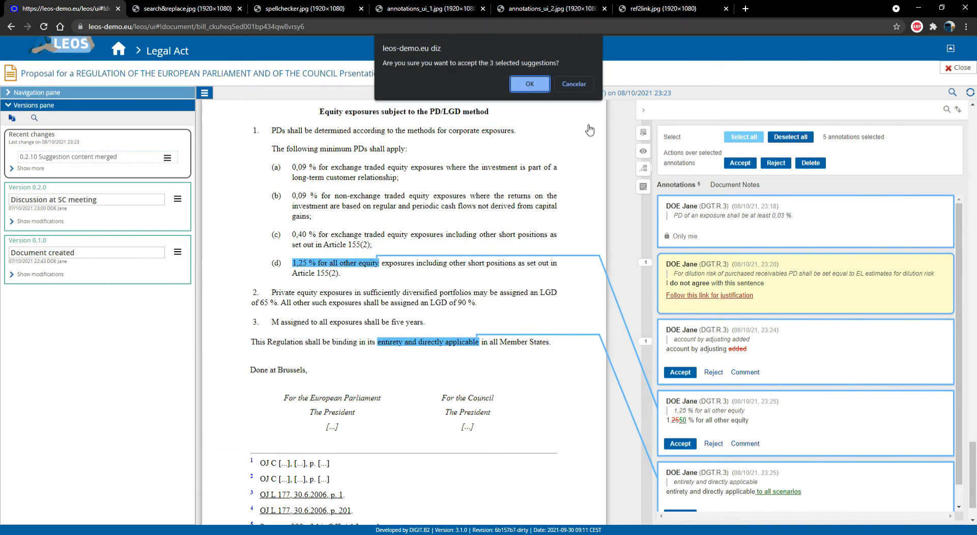
pyautogui.moveTo(389, 67); pyautogui.dragTo(547, 69)
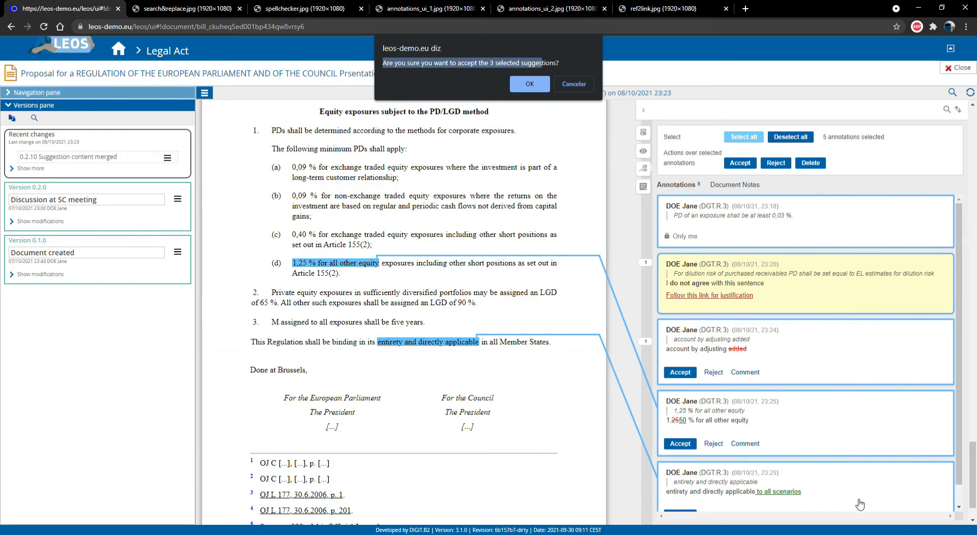
pyautogui.click(530, 86)
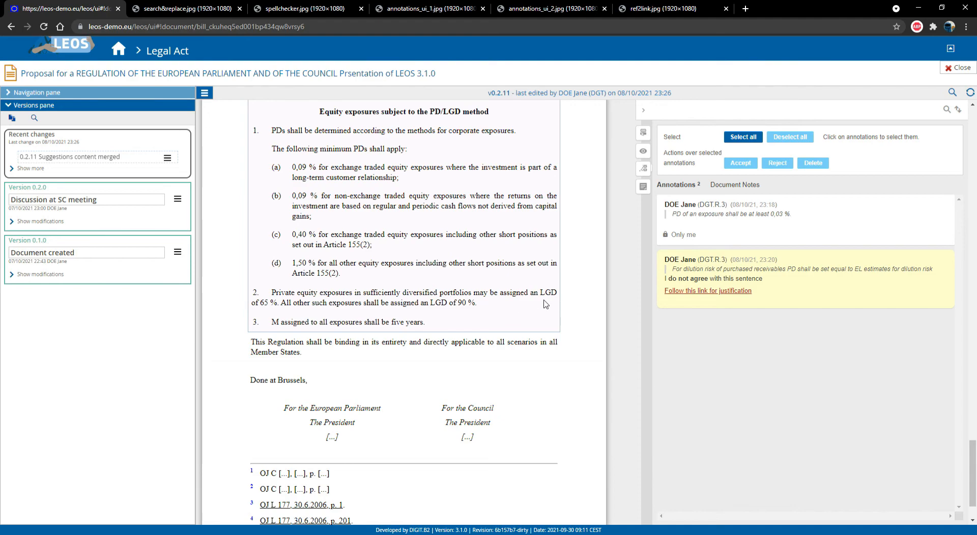
# View the annotations_ui_2 slide on the enriched text editor and the ref2link slide on Ref2Link V1.2
pyautogui.click(554, 12)
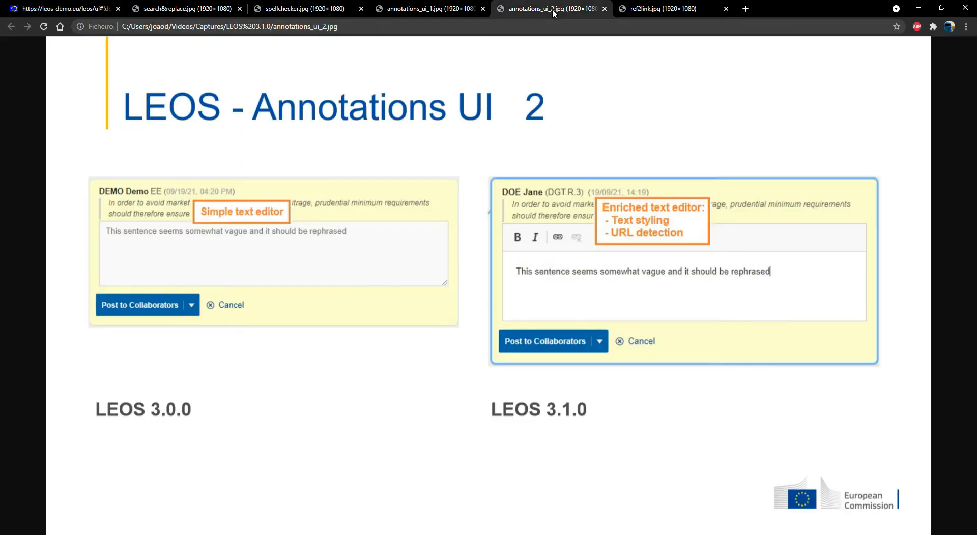
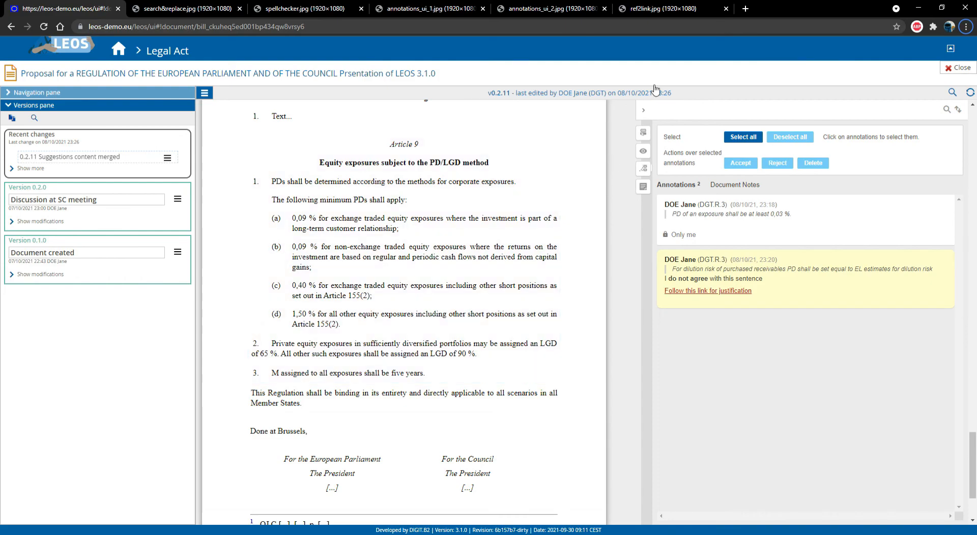
pyautogui.click(680, 10)
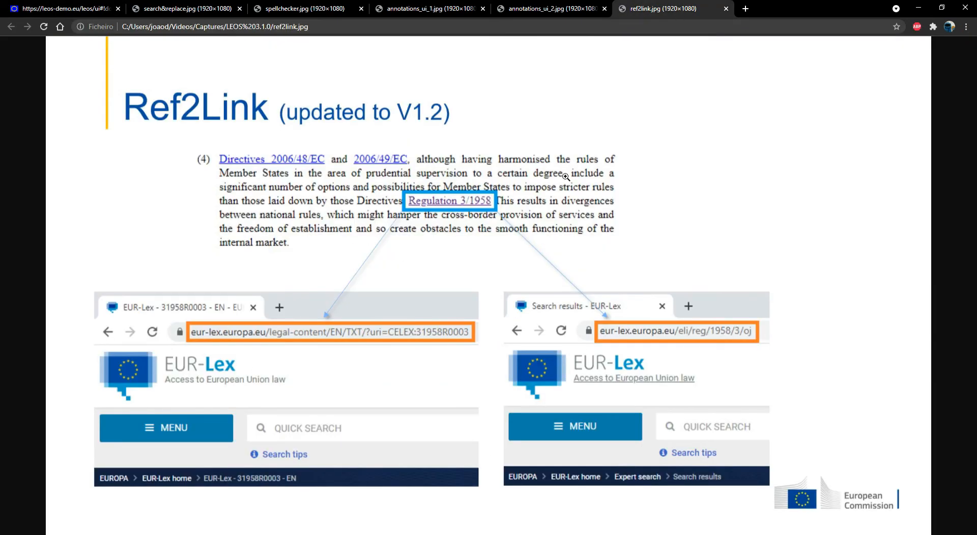